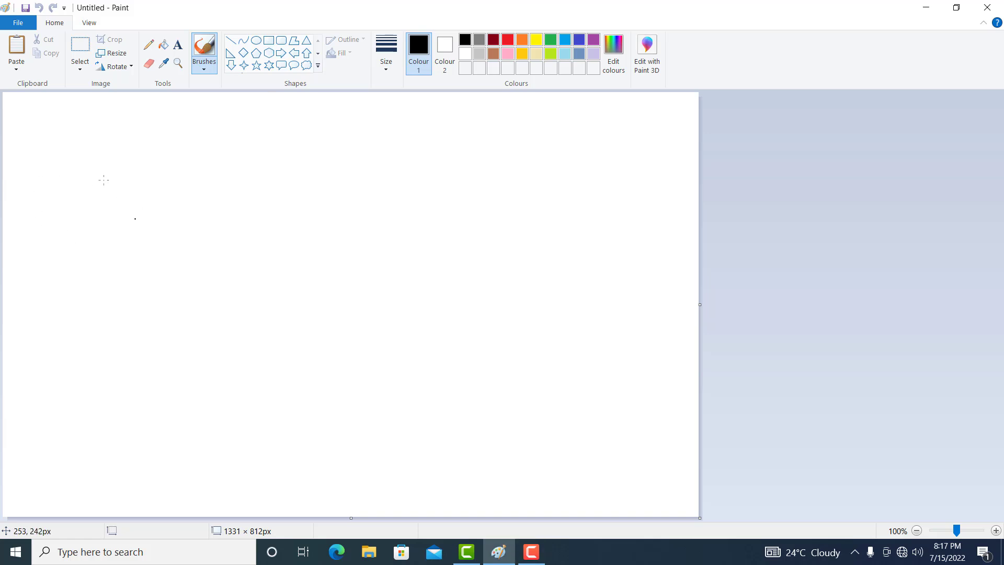
Draw a long 401 × 105px black rectangle on the canvas's left as the car body, nudged slightly.
click(269, 42)
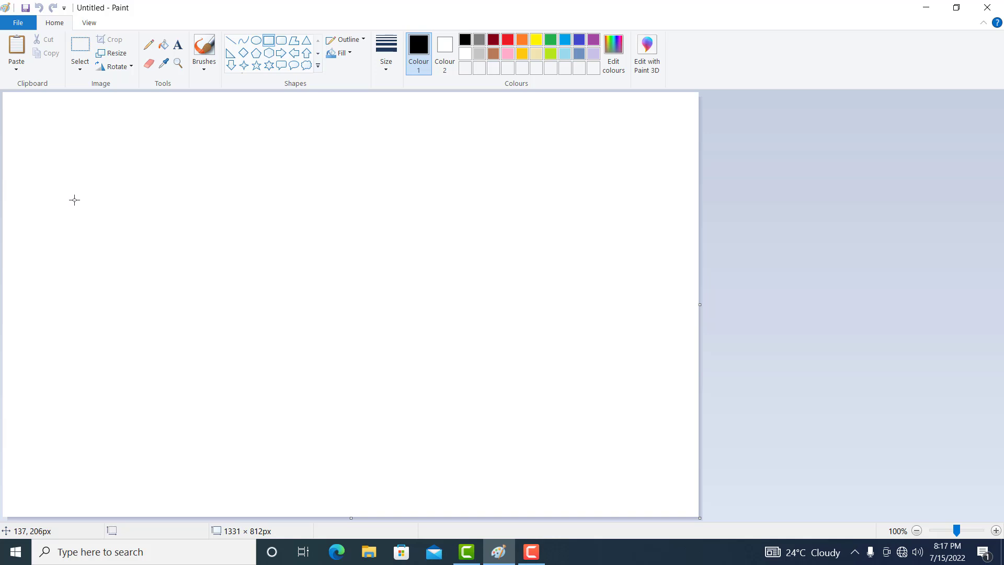
drag(74, 197, 284, 252)
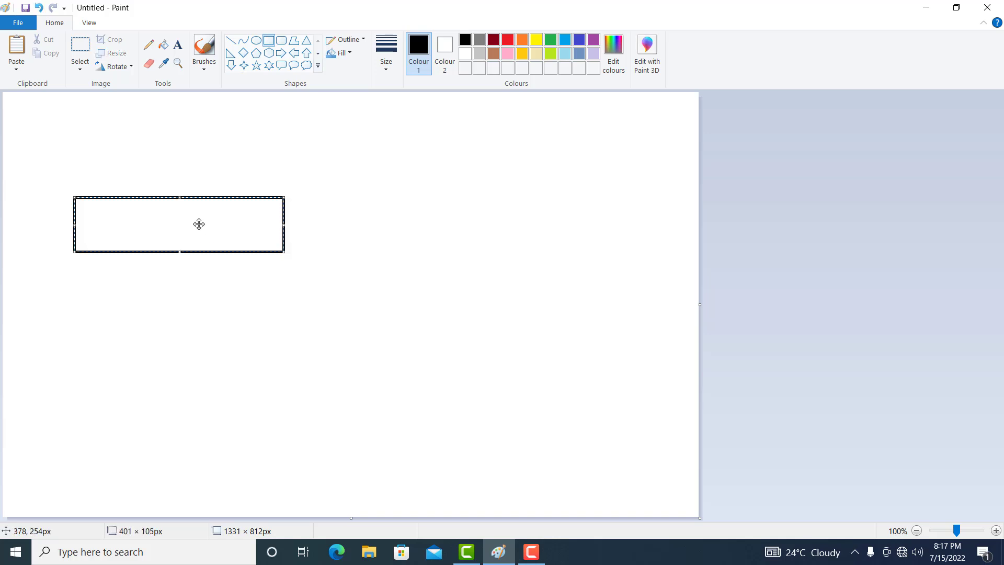
drag(193, 225, 173, 230)
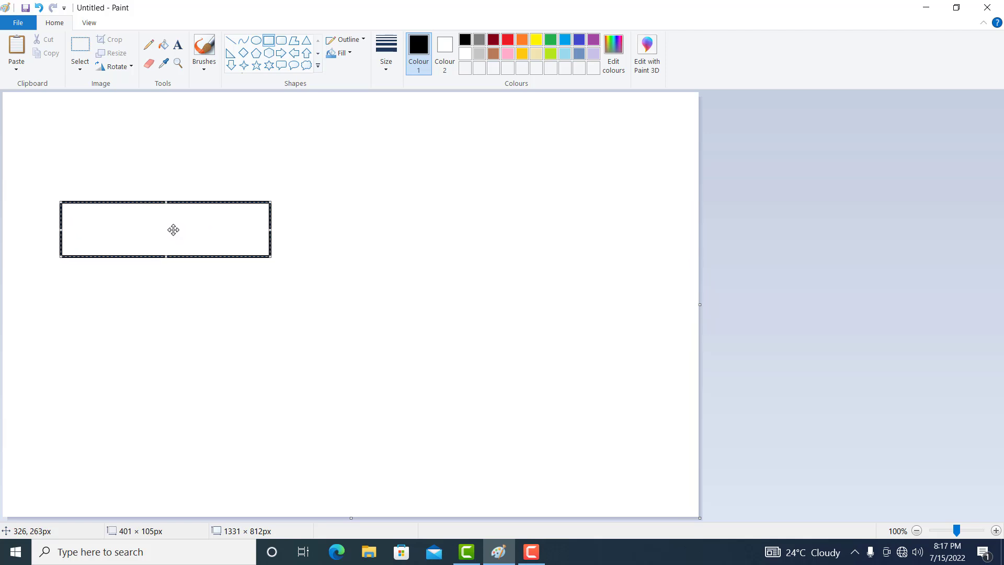
click(300, 238)
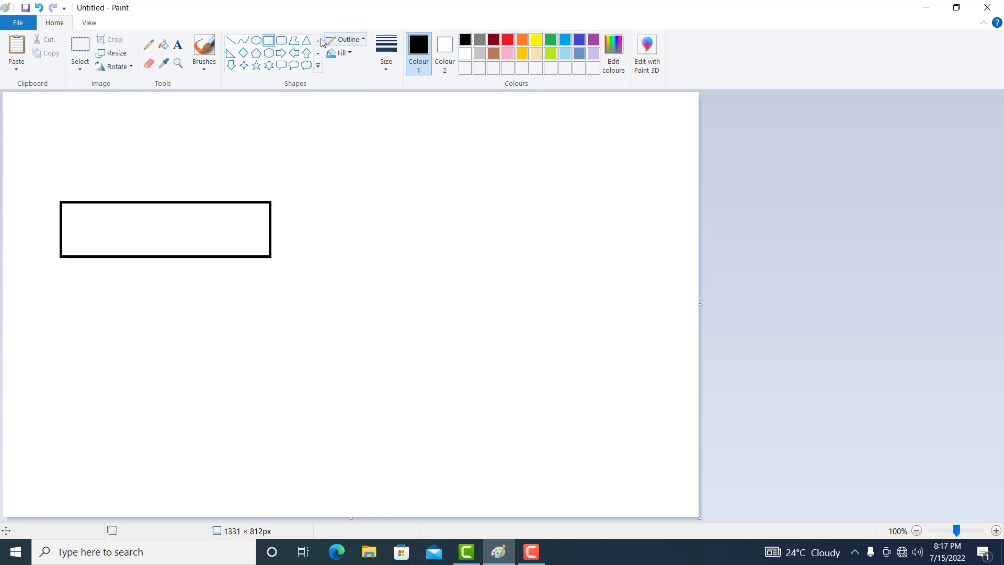
Draw a closed 228 × 81px polygon trapezoid cabin on the car body's top edge.
click(294, 44)
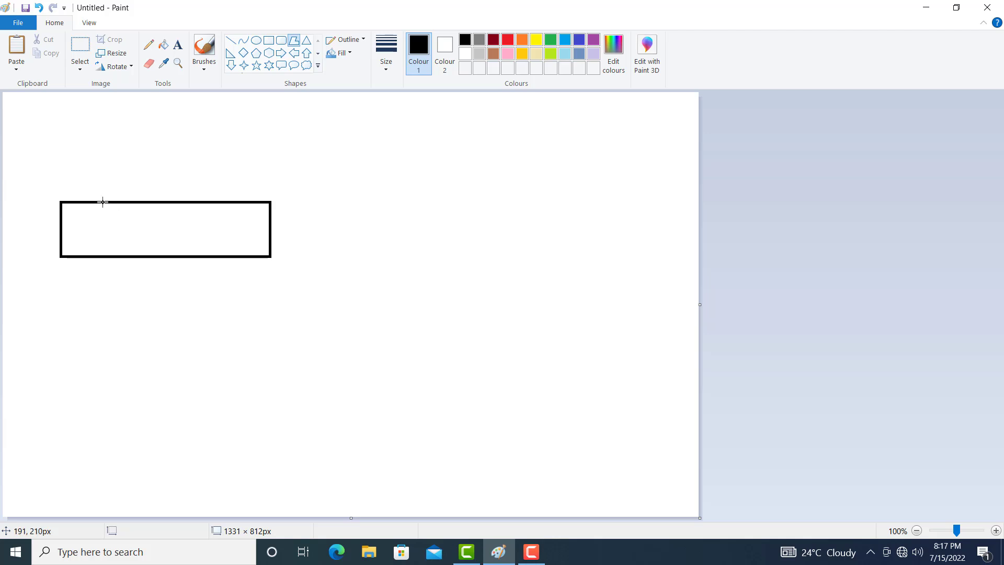
drag(103, 200, 135, 159)
click(203, 160)
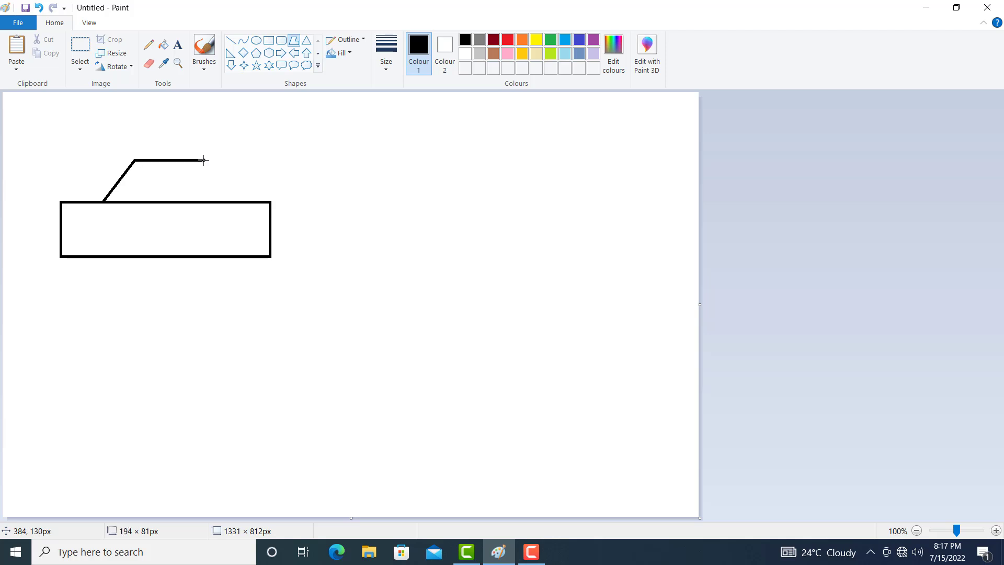
click(221, 202)
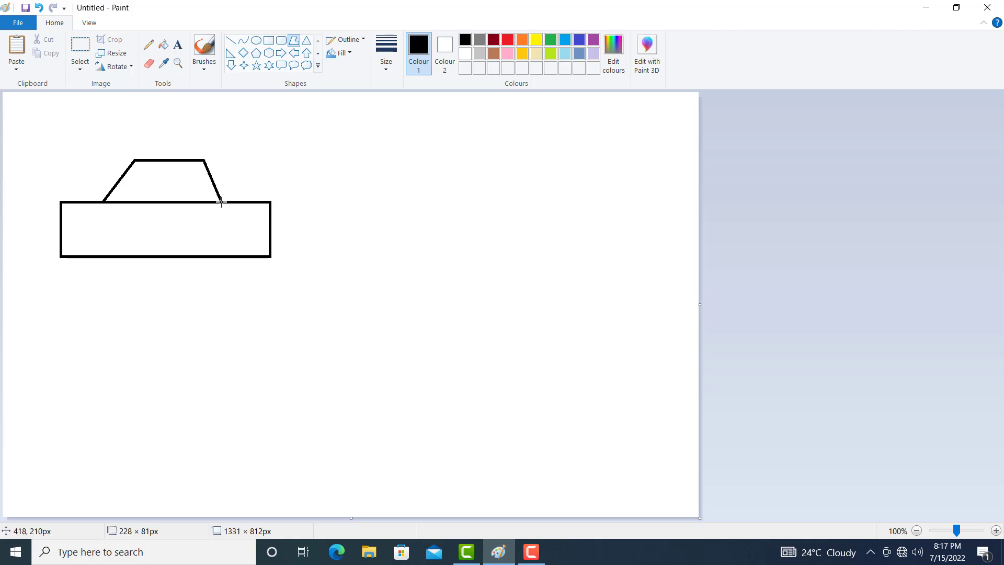
click(104, 202)
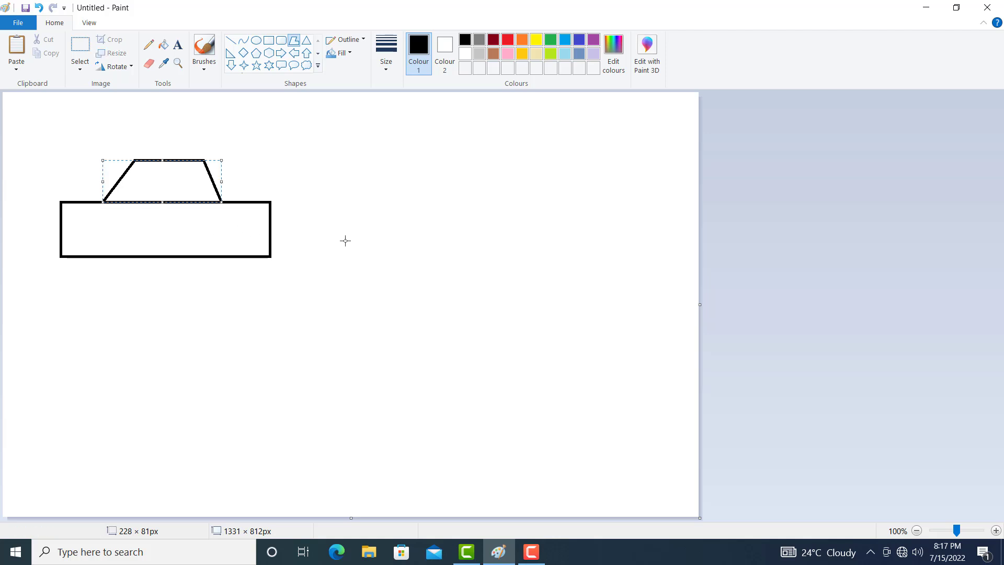
click(278, 168)
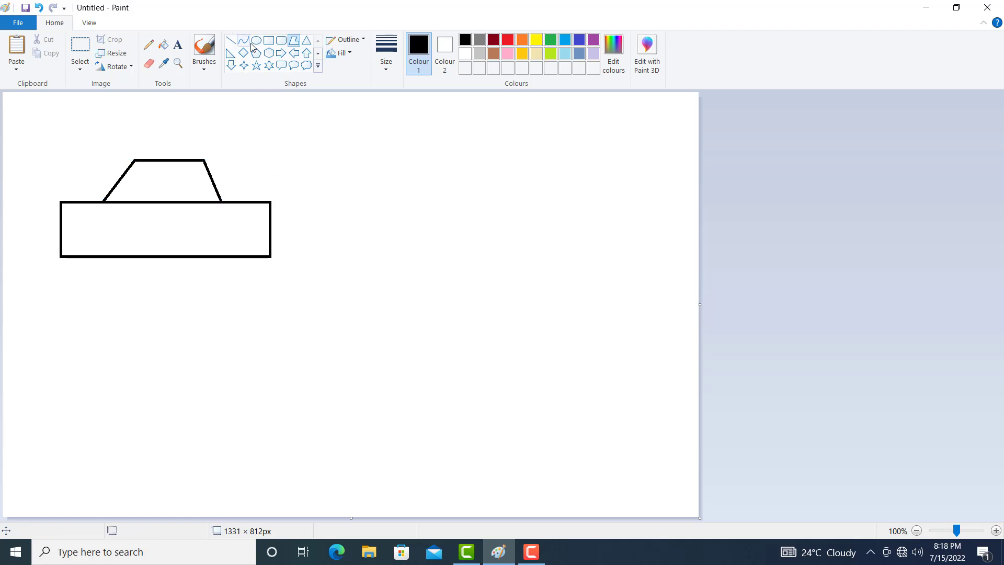
Draw a small square to the right of the car, replacing a mistaken one in the cabin.
click(269, 40)
drag(135, 177, 149, 197)
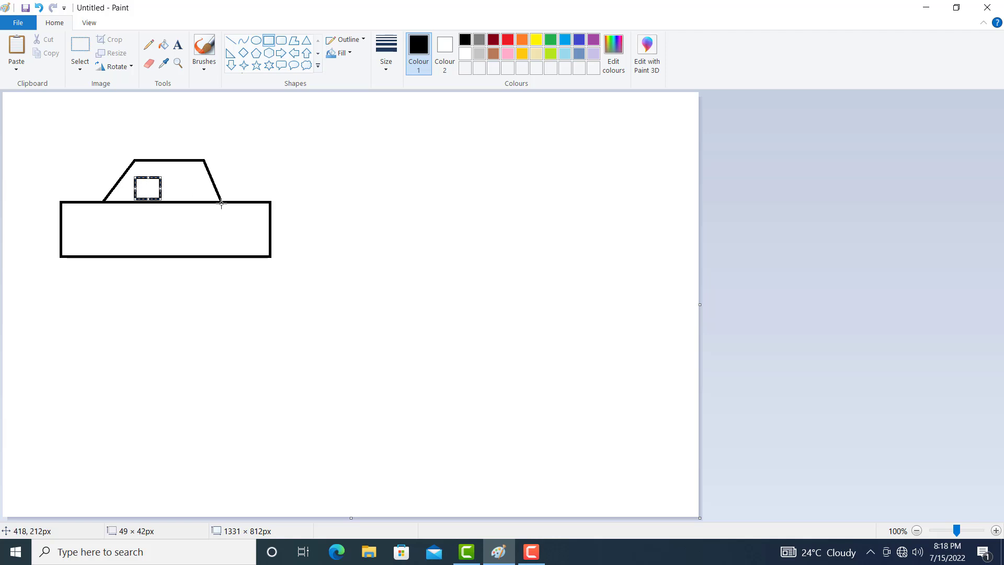
key(ctrl+z)
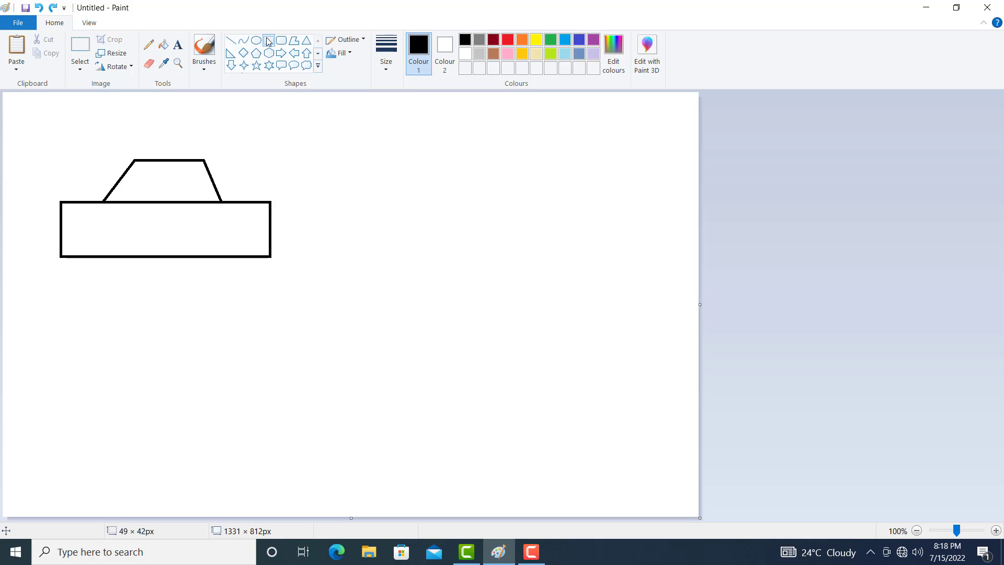
drag(321, 127, 353, 155)
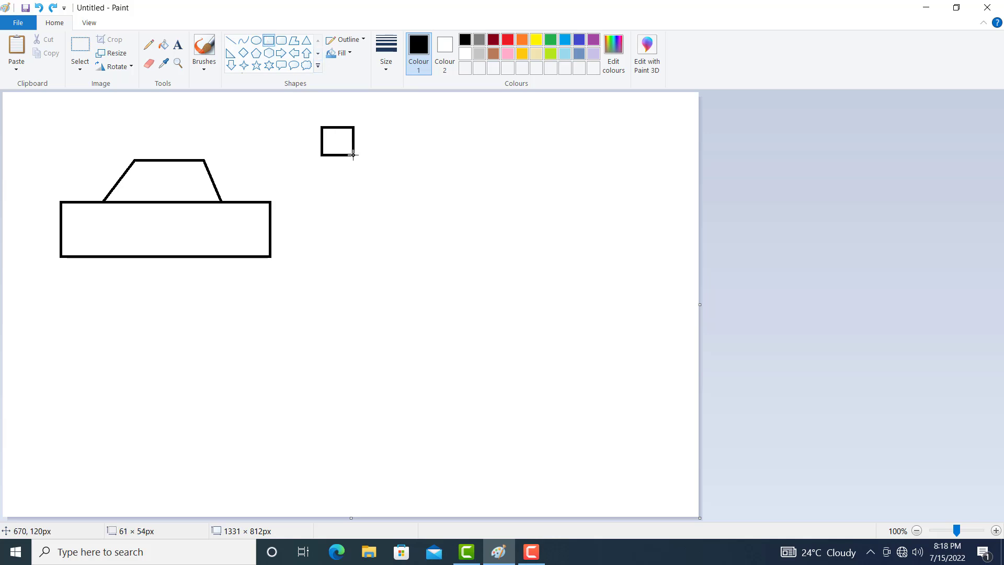
Copy the small square and place a pasted copy near the canvas's top-left.
click(80, 50)
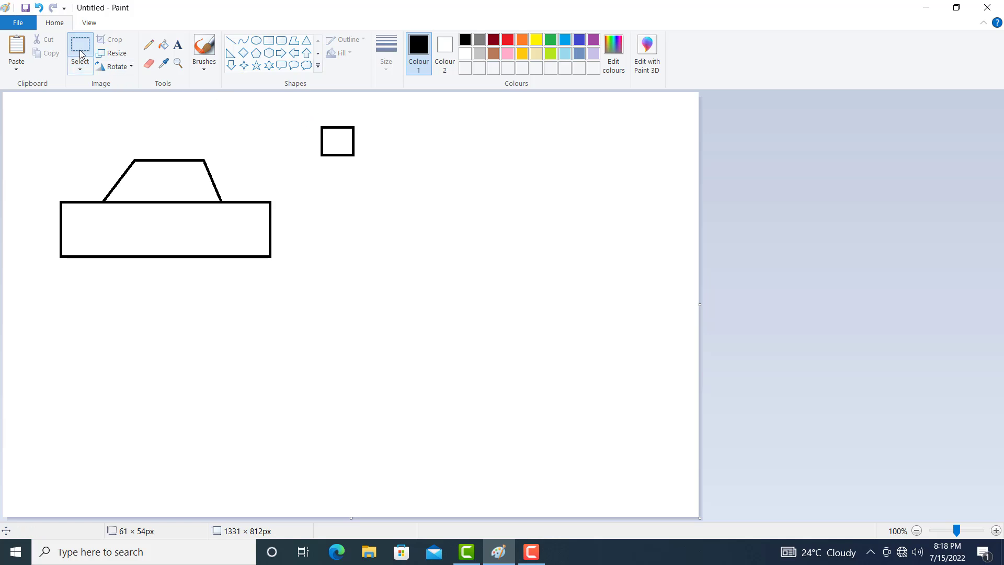
drag(309, 121, 361, 162)
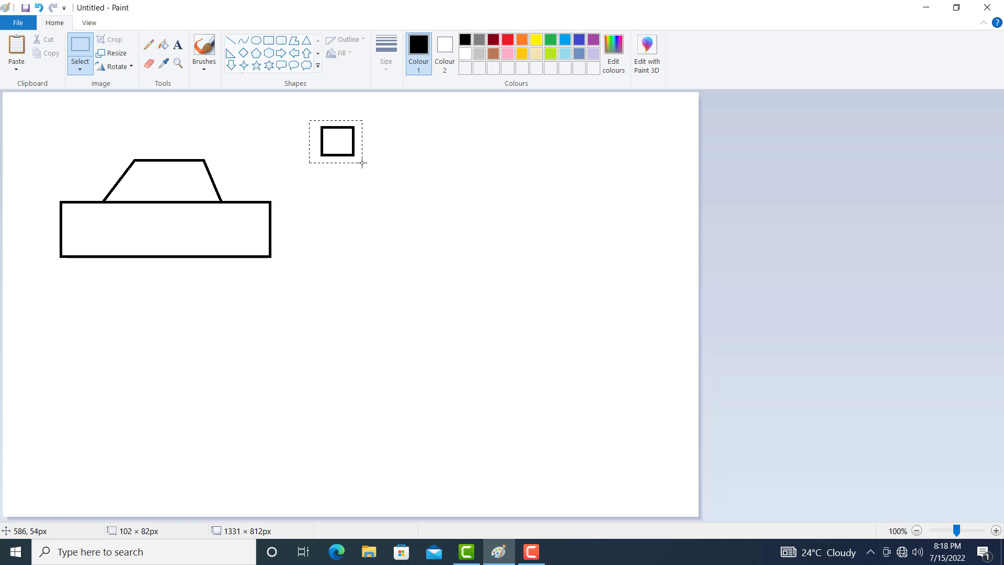
drag(362, 162, 362, 162)
click(46, 55)
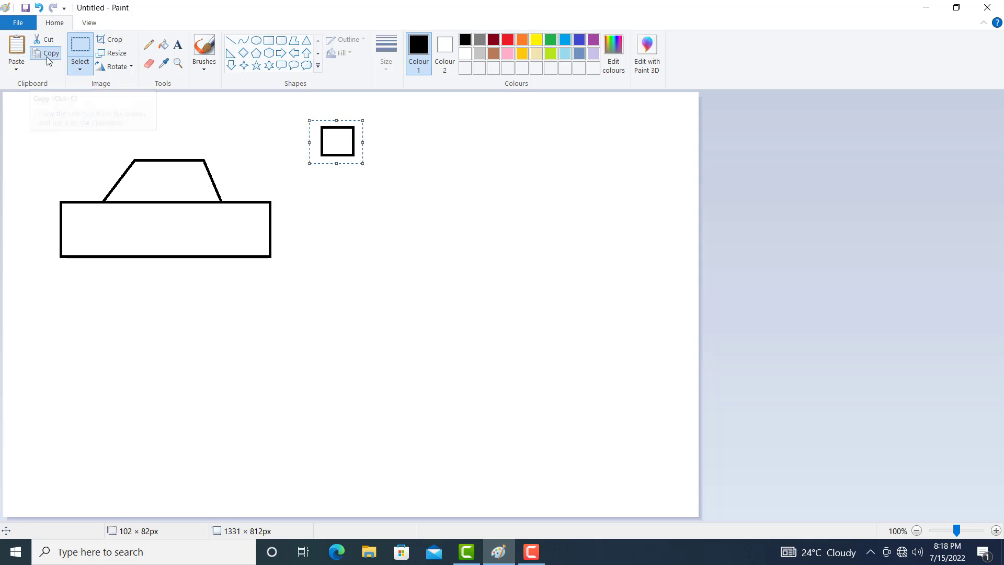
click(17, 51)
mouse_move(31, 109)
mouse_down()
mouse_move(134, 179)
mouse_move(149, 177)
mouse_move(81, 126)
mouse_up()
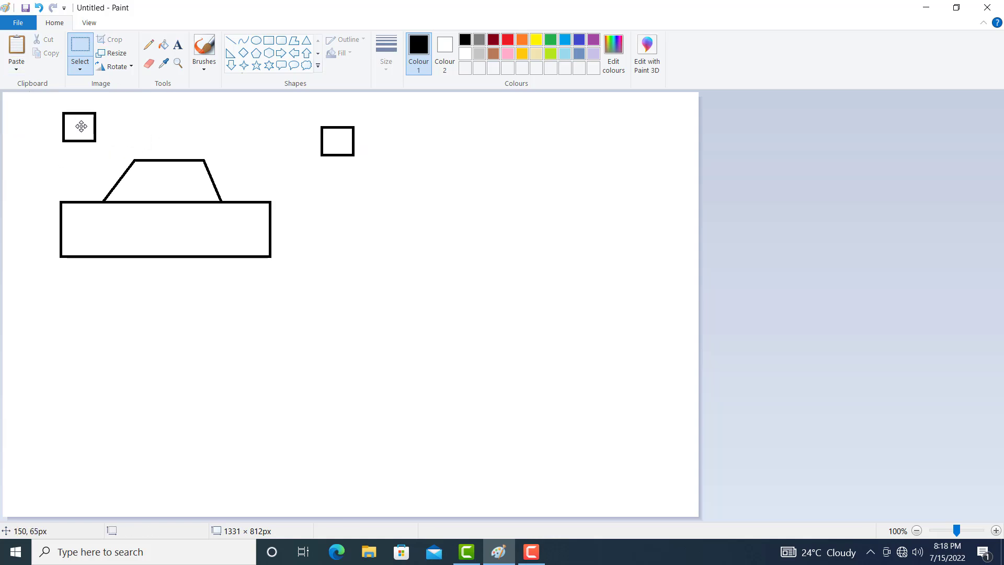
Turn on transparent selection and move the square copy into the cabin, shrunk as a window.
click(81, 75)
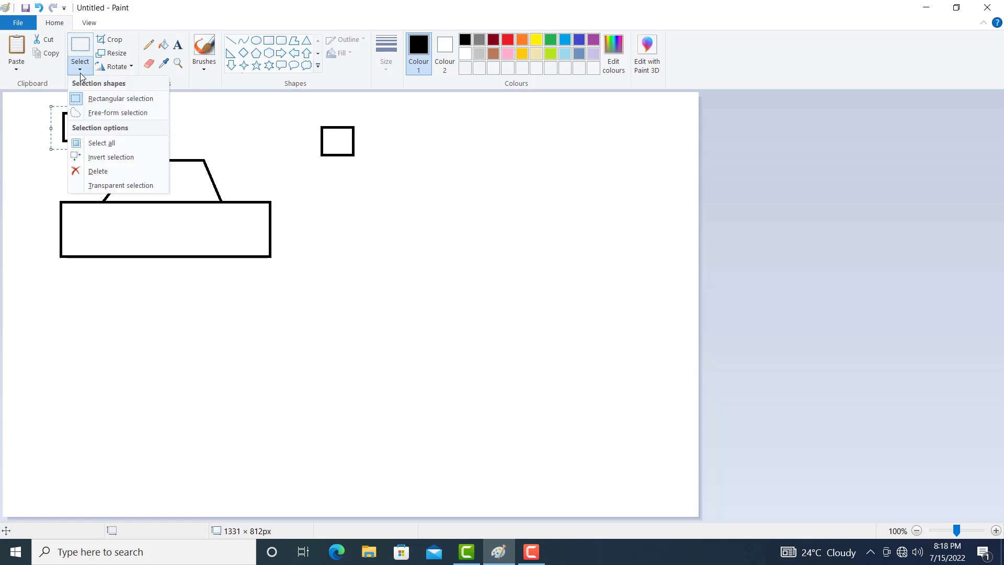
click(77, 186)
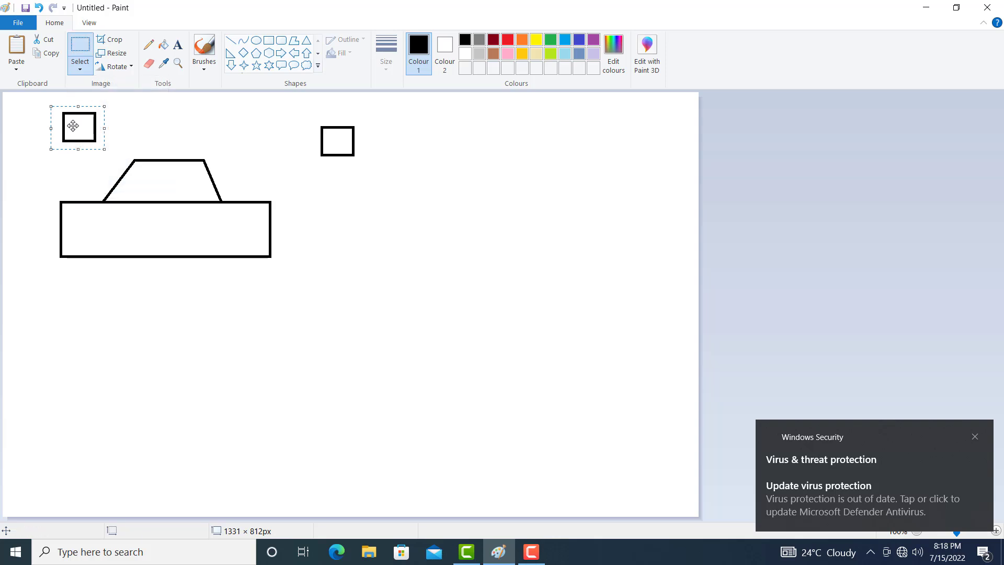
drag(80, 125, 152, 180)
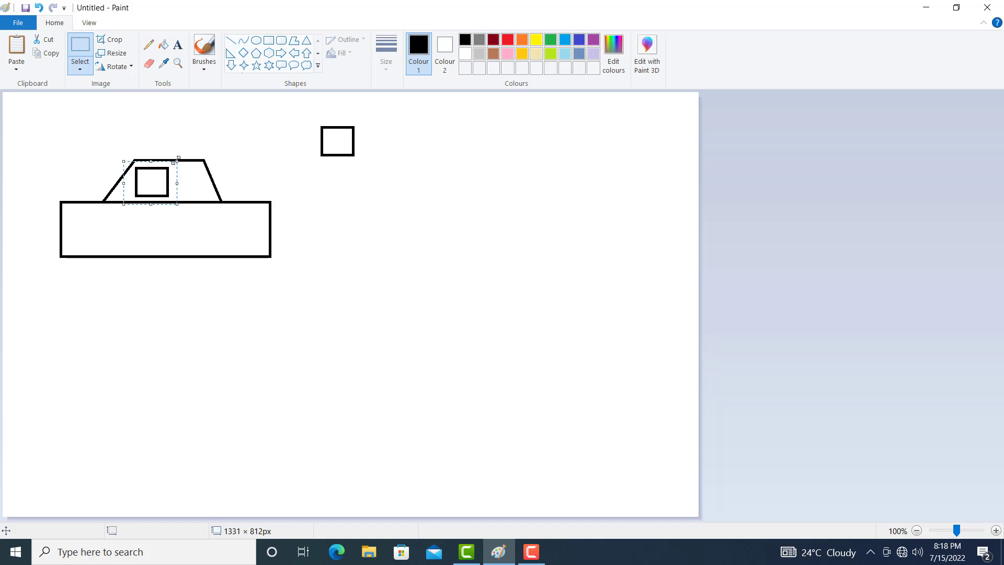
drag(176, 159, 161, 173)
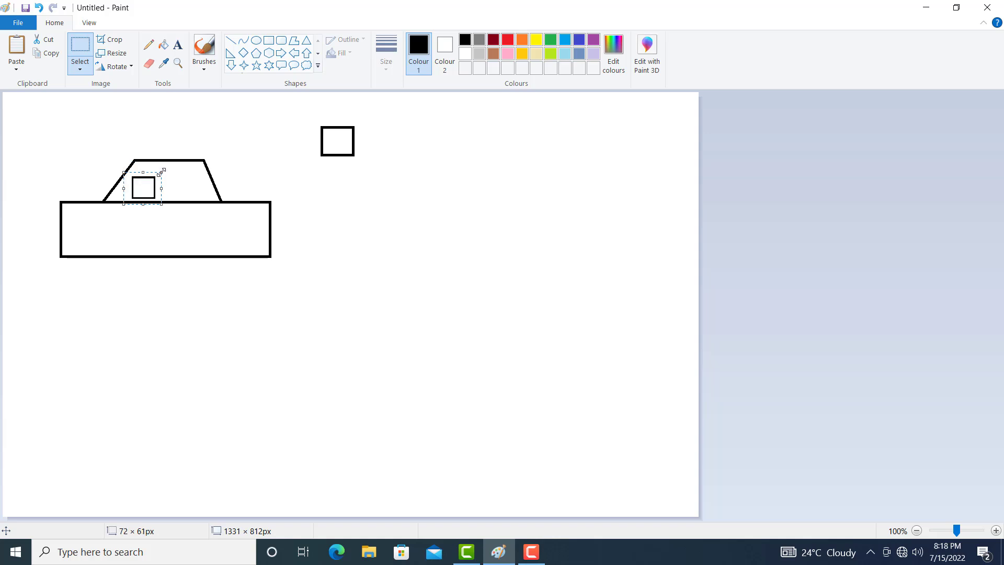
click(142, 184)
Copy the resized window and place a second one beside it in the cabin.
key(ctrl+z)
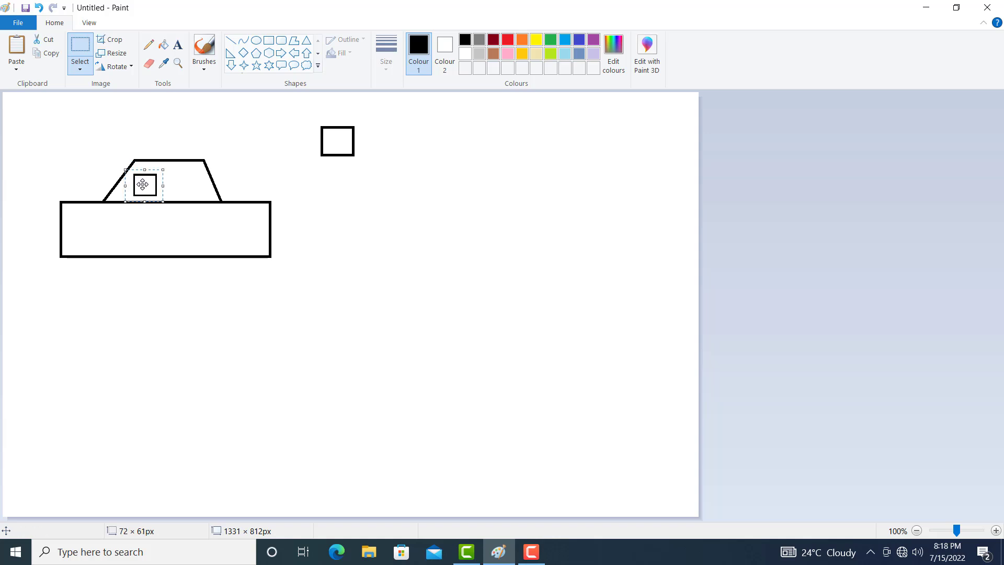
click(43, 56)
click(19, 52)
drag(27, 113, 185, 189)
click(301, 201)
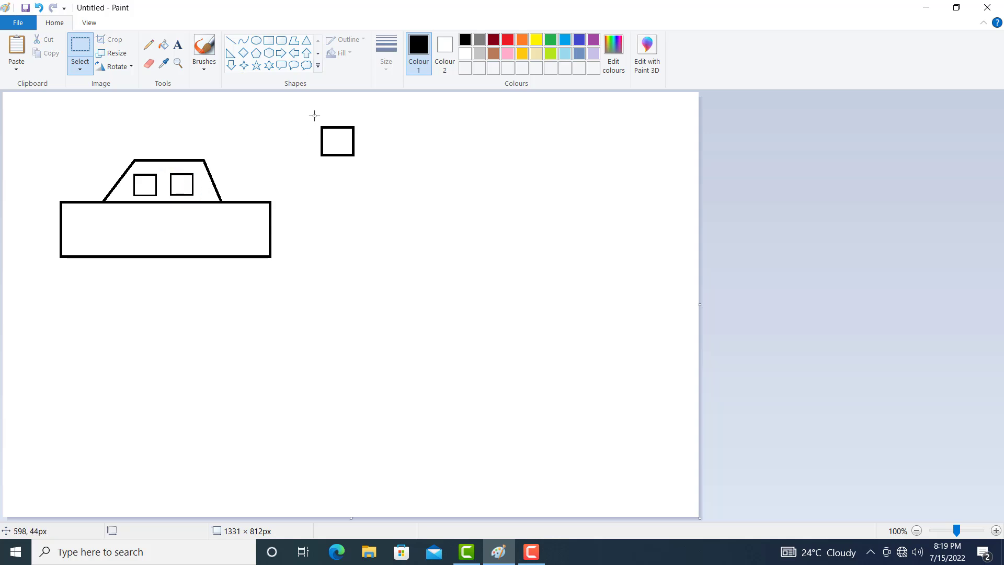
drag(310, 116, 383, 166)
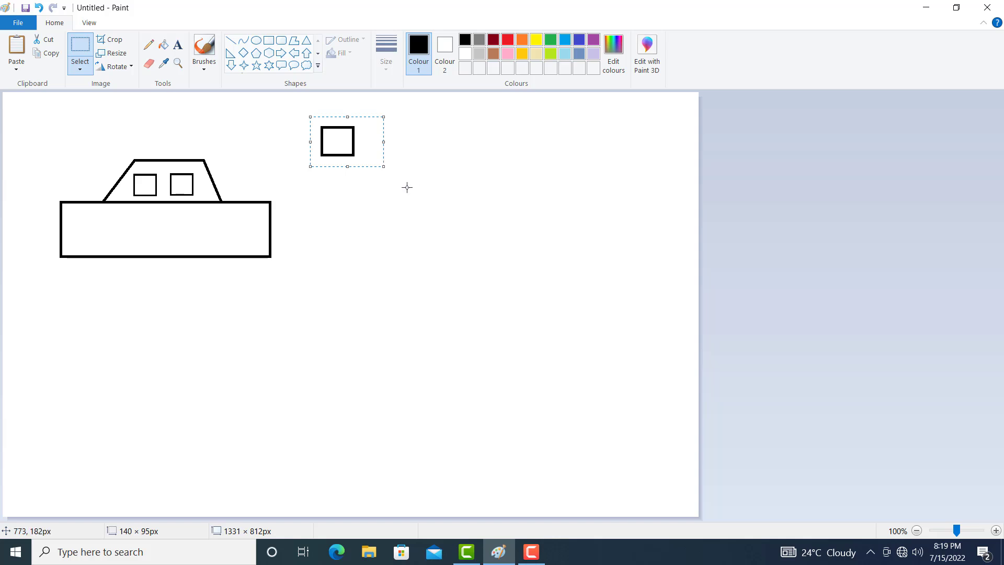
Delete the spare square and draw a black-filled circle right of the car as a wheel.
key(Delete)
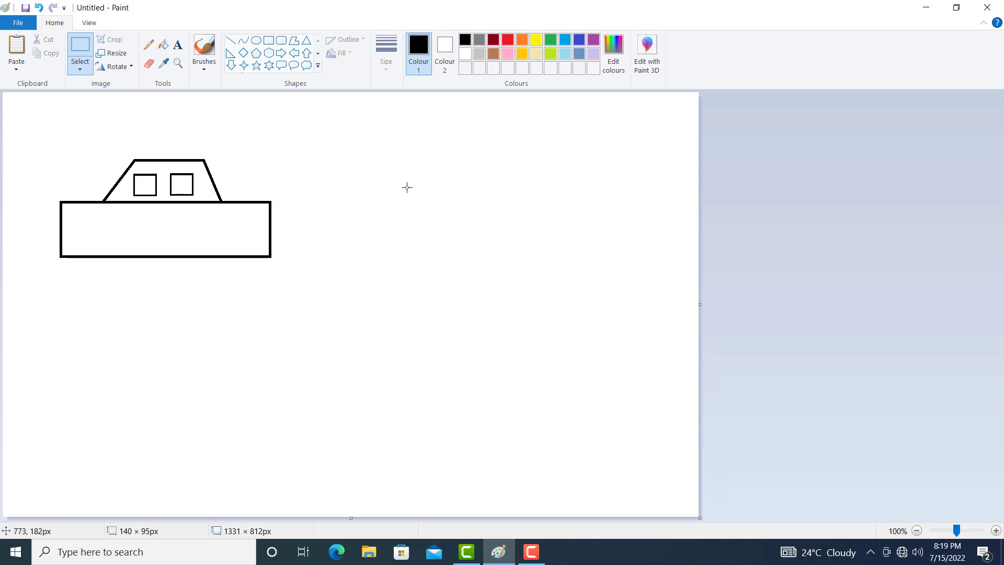
click(257, 46)
drag(345, 175, 406, 233)
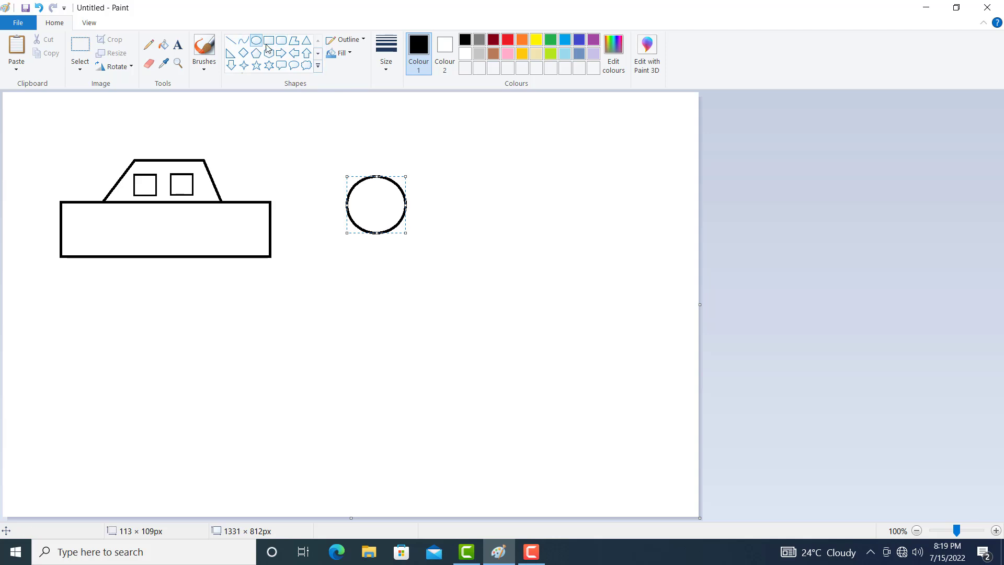
click(164, 46)
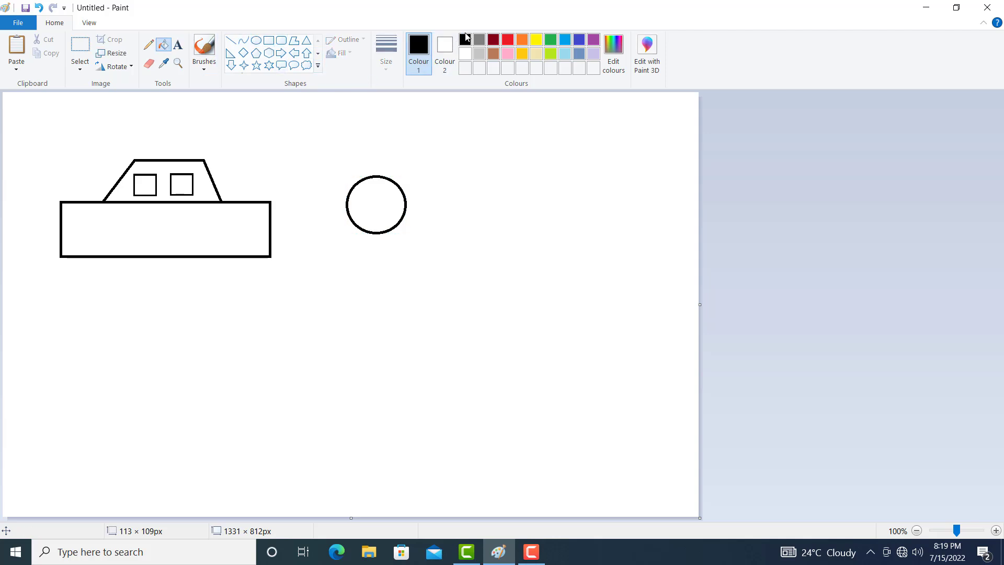
click(385, 200)
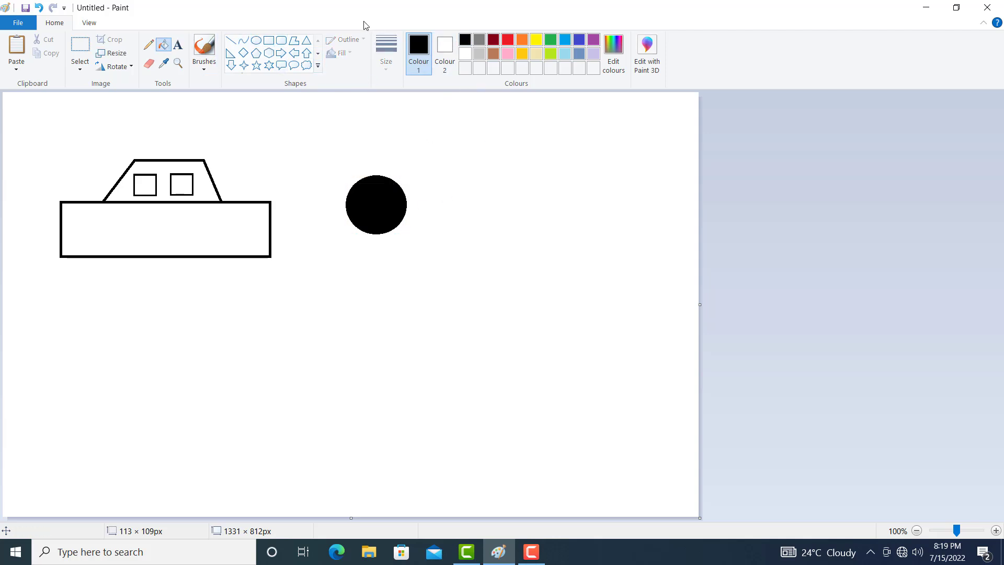
Set the Oval tool to white Colour 1 with the thickest outline size.
click(256, 42)
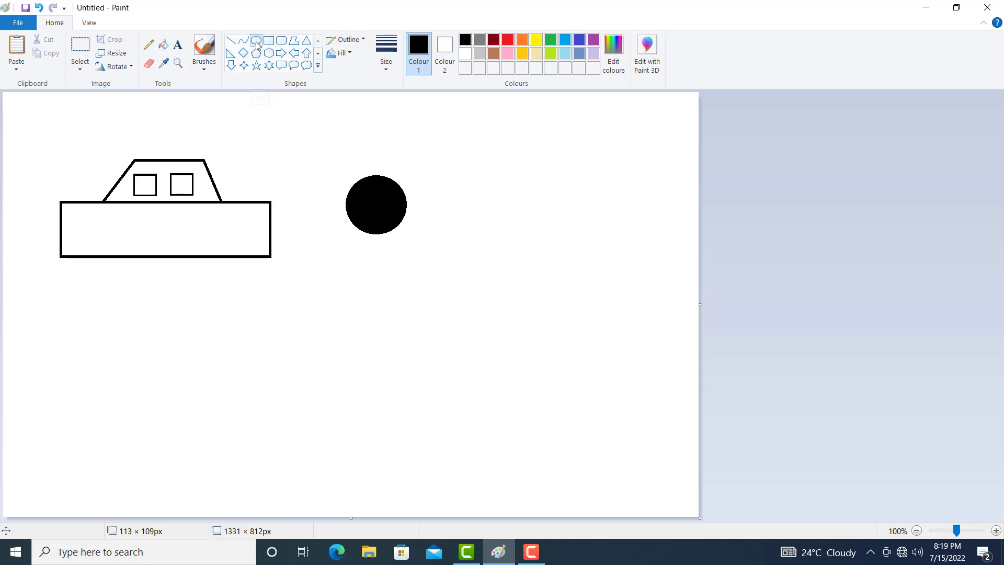
click(465, 57)
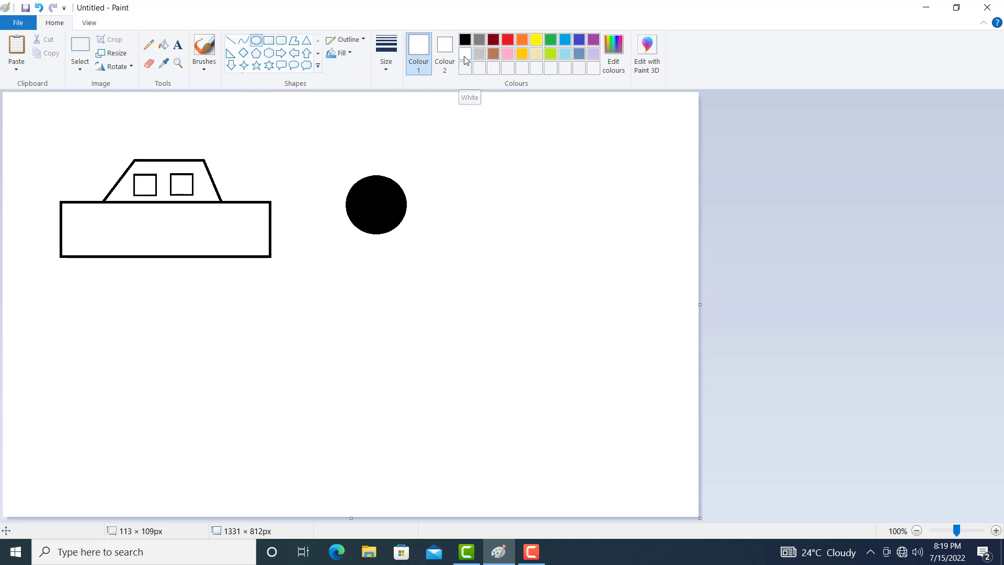
click(391, 70)
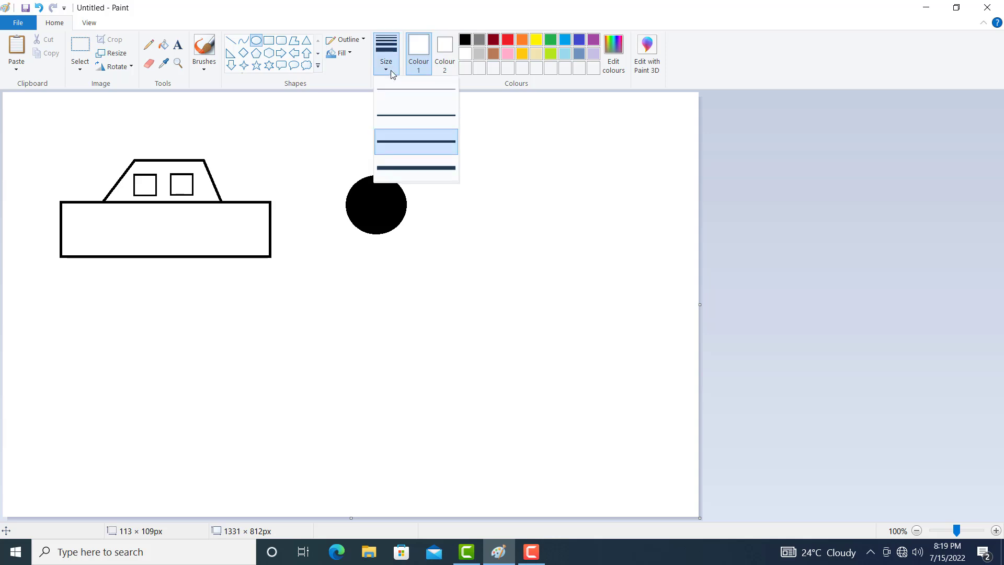
click(438, 167)
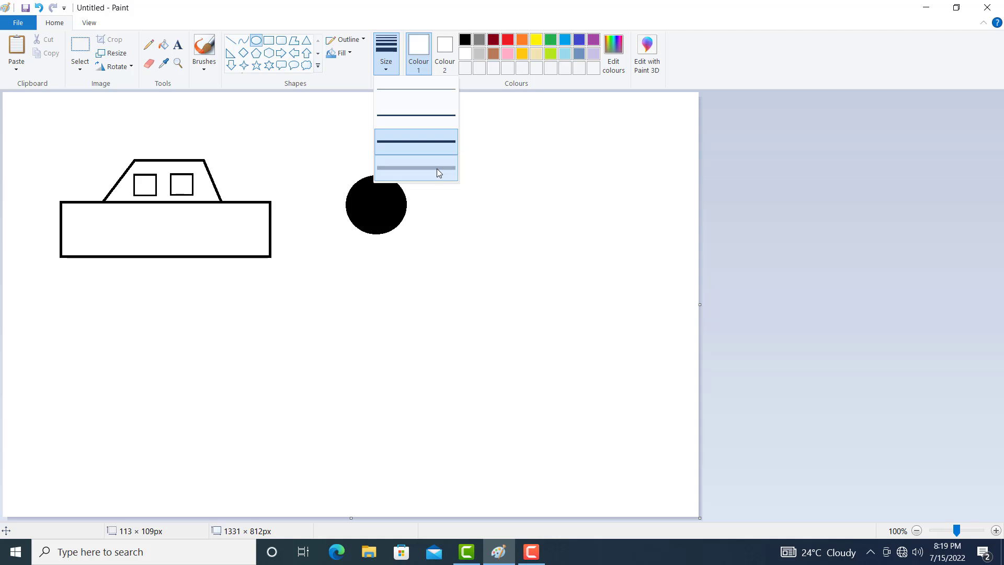
click(438, 168)
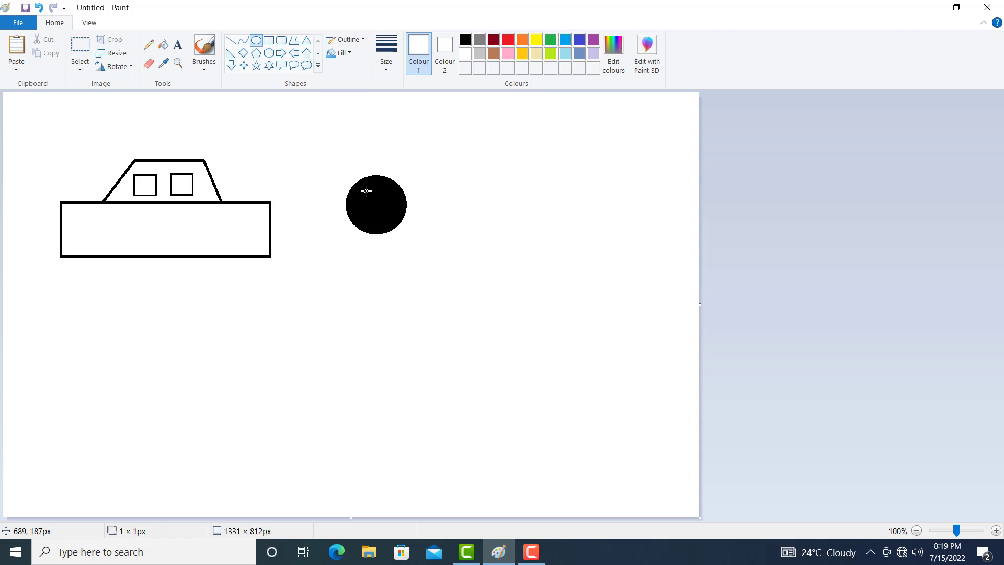
Draw a thick white ring inside the wheel, then try a thin white spoke and undo it.
mouse_move(366, 191)
mouse_down()
mouse_move(396, 221)
mouse_move(377, 204)
mouse_up()
click(426, 171)
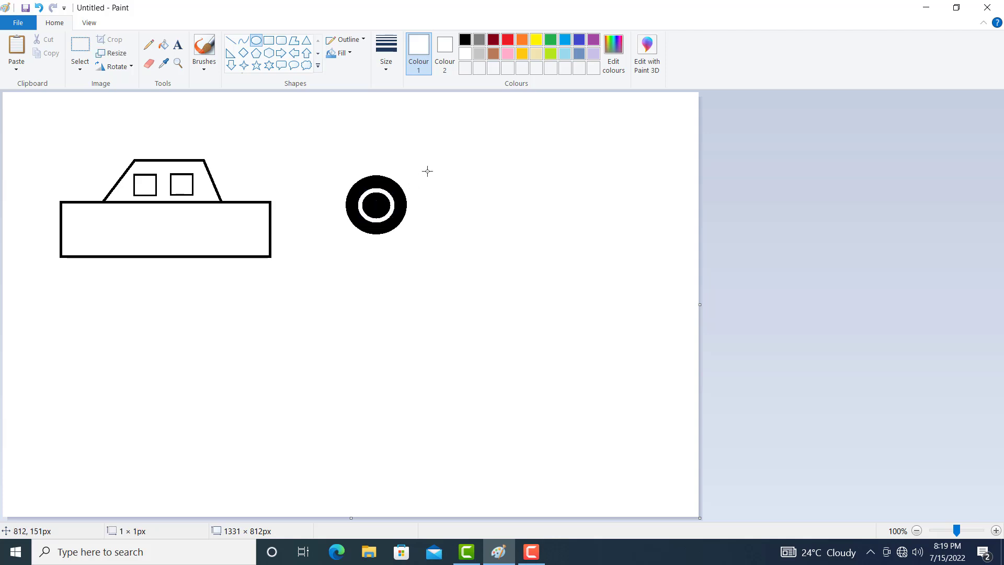
click(393, 67)
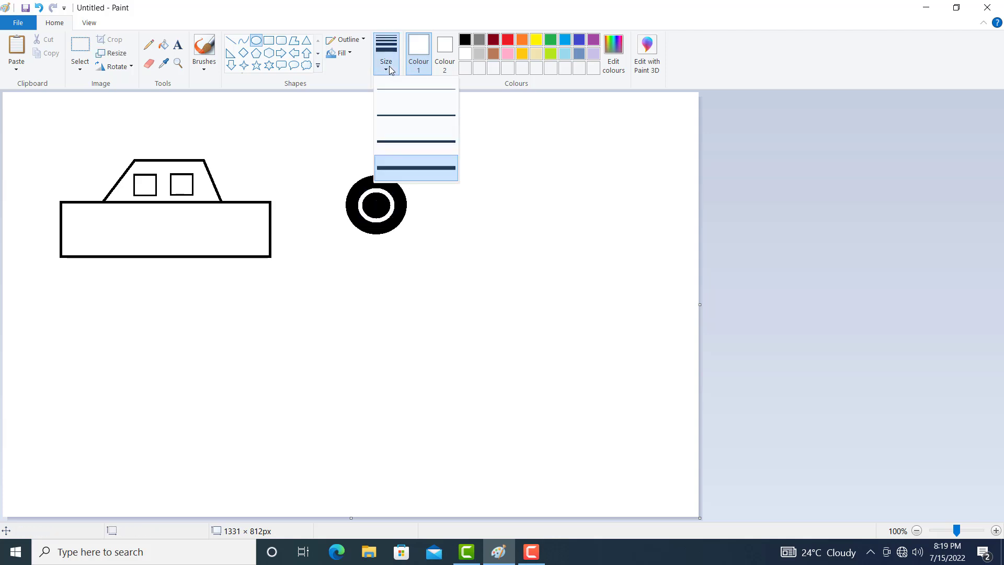
click(429, 142)
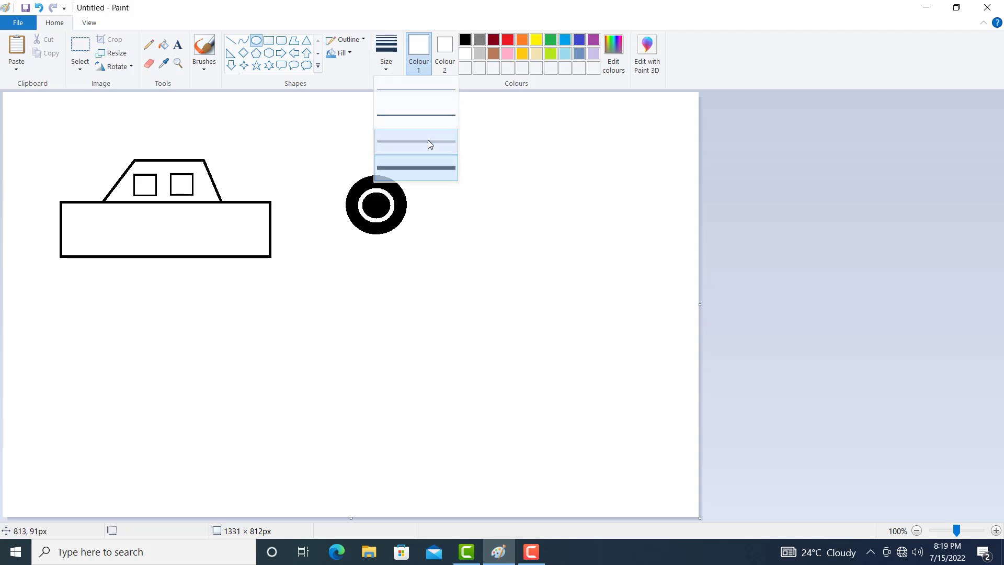
click(385, 70)
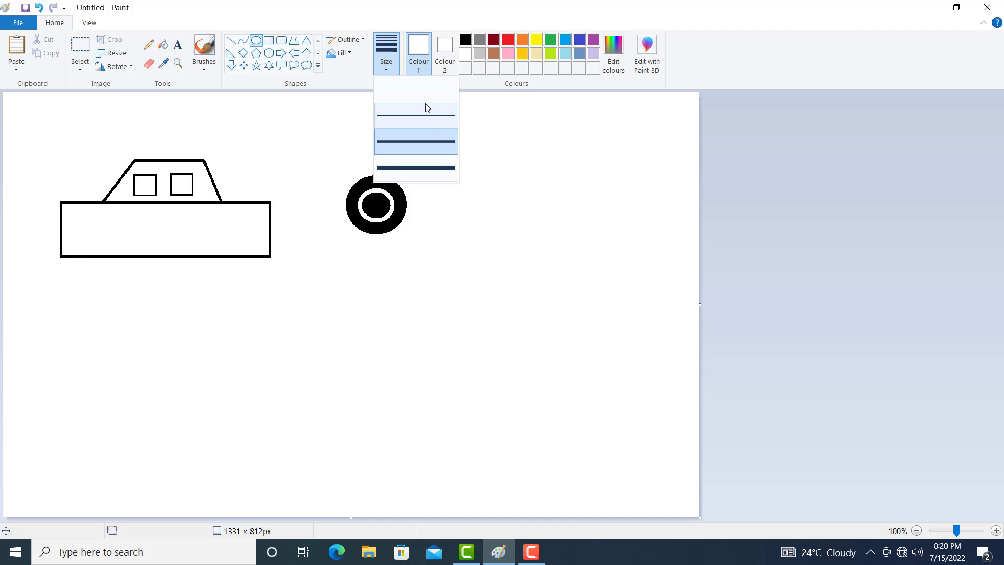
click(478, 134)
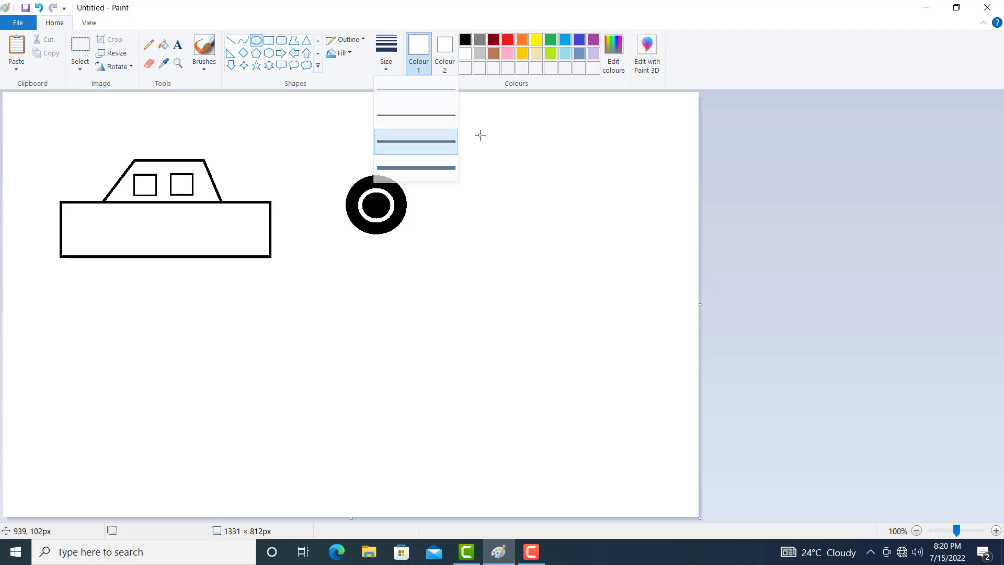
click(233, 44)
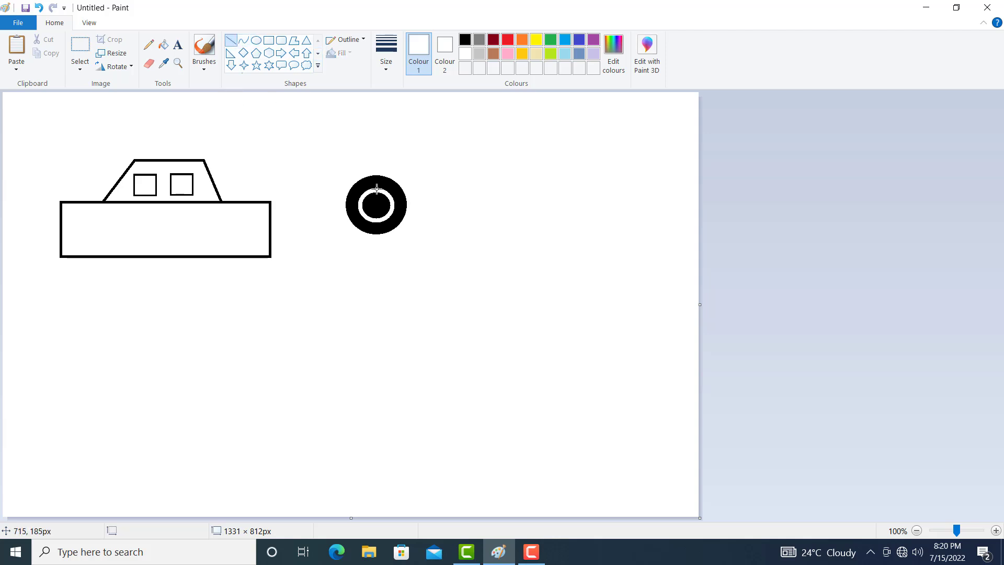
drag(376, 188, 370, 212)
key(ctrl+z)
Select and copy the wheel, then move it under the car body's left end.
click(84, 52)
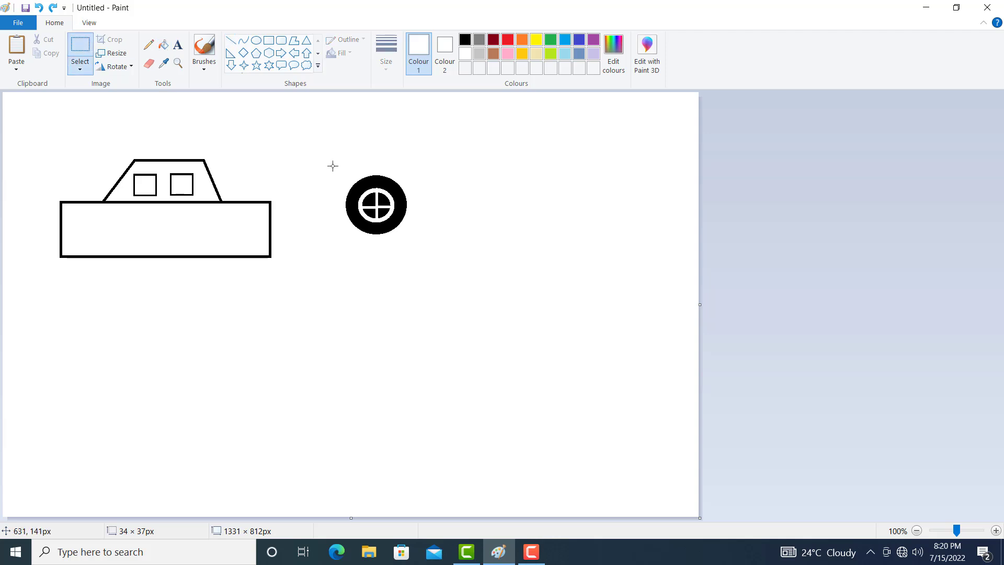
drag(333, 167, 422, 249)
drag(421, 248, 422, 248)
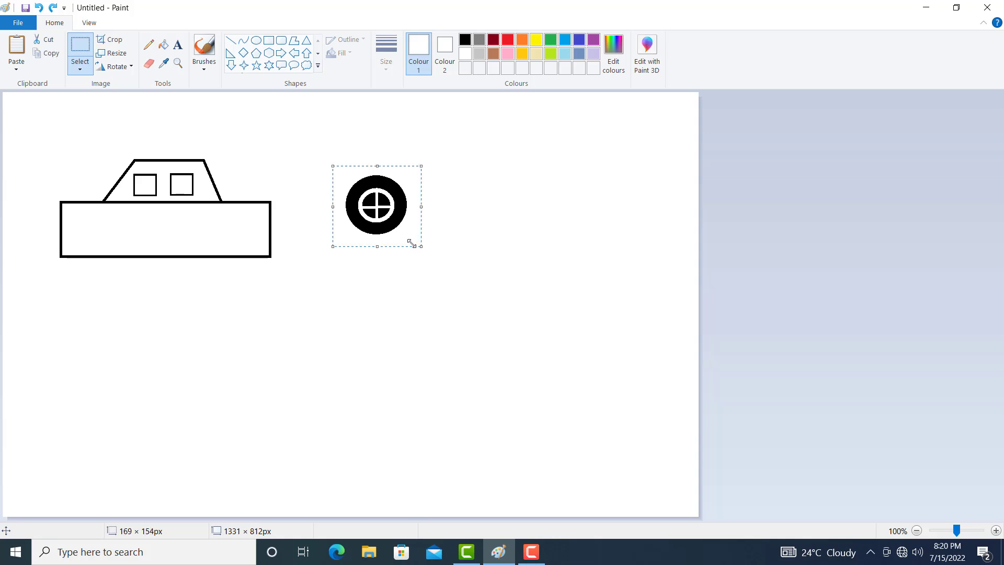
click(399, 228)
drag(353, 274, 139, 296)
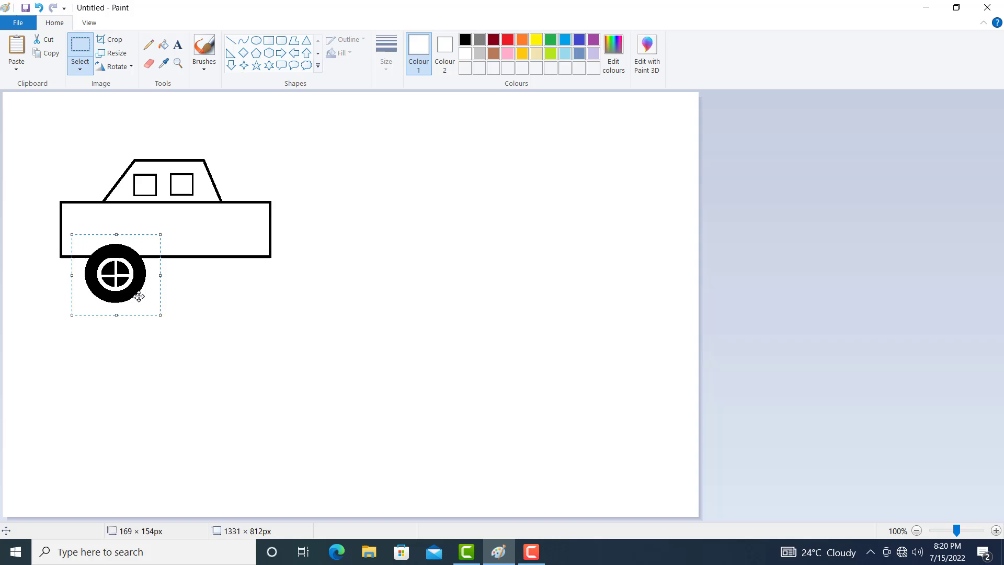
Paste a second wheel and place it under the car body's right end.
click(23, 56)
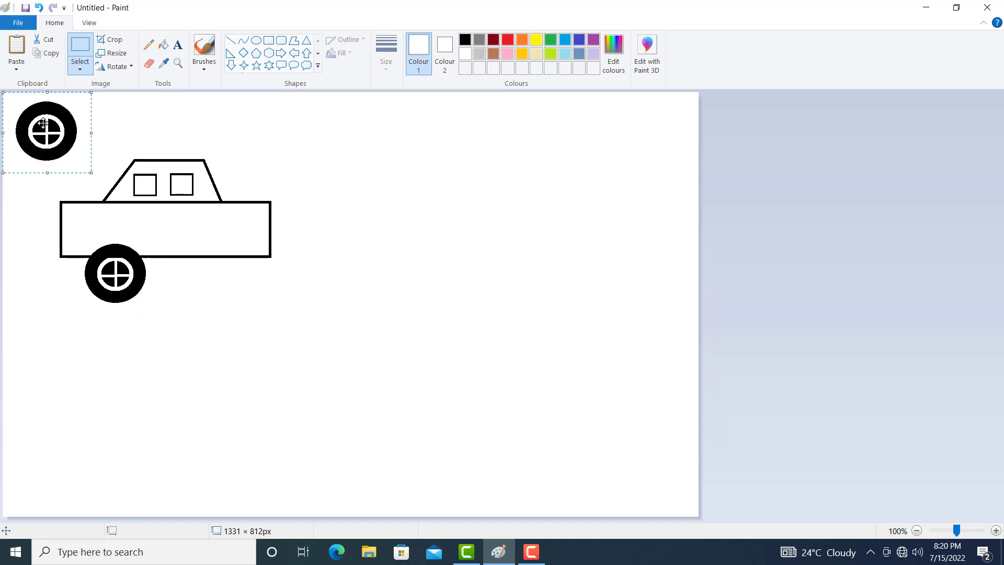
drag(52, 104, 223, 253)
click(338, 217)
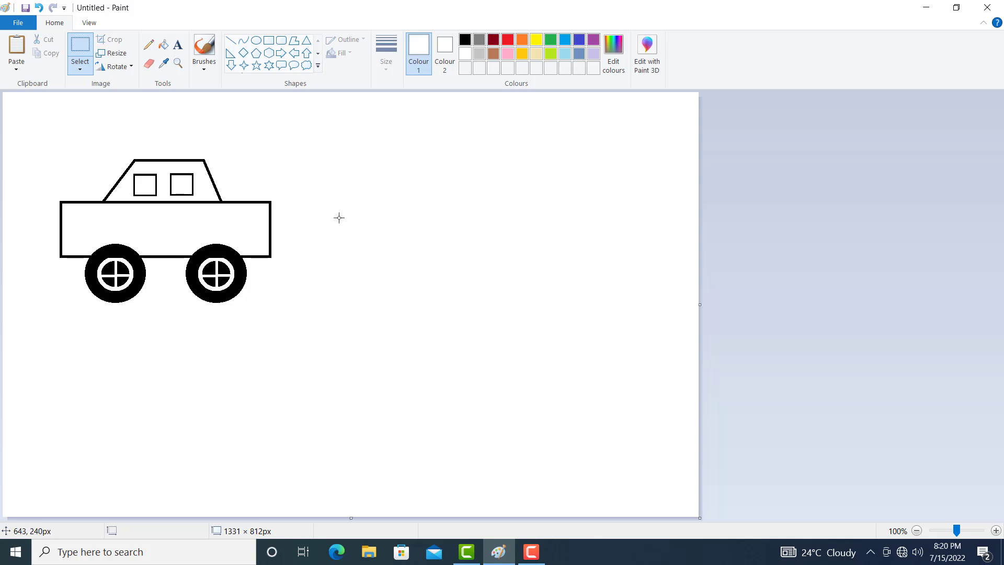
click(256, 41)
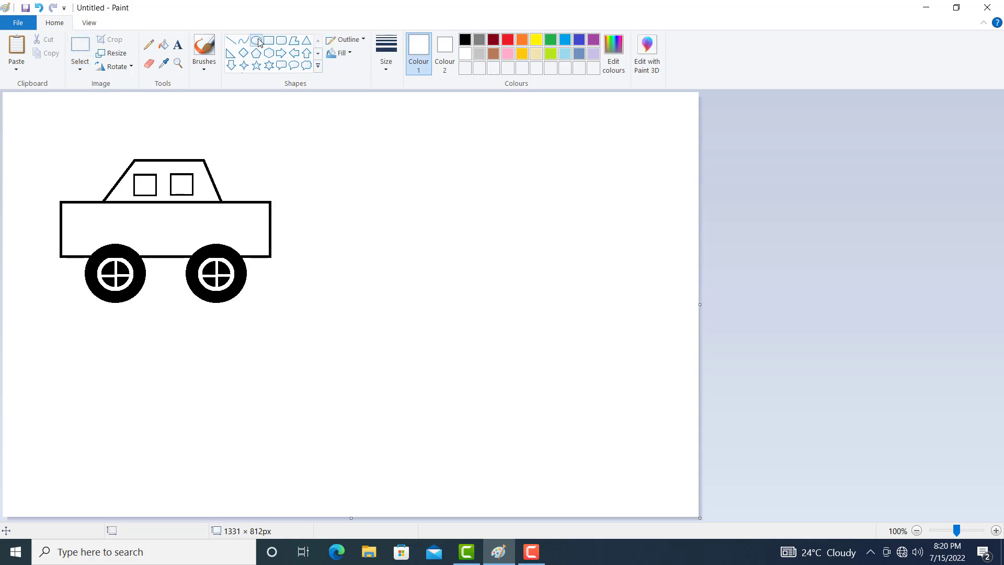
Draw a small thin black circle at the car body's right end.
click(465, 39)
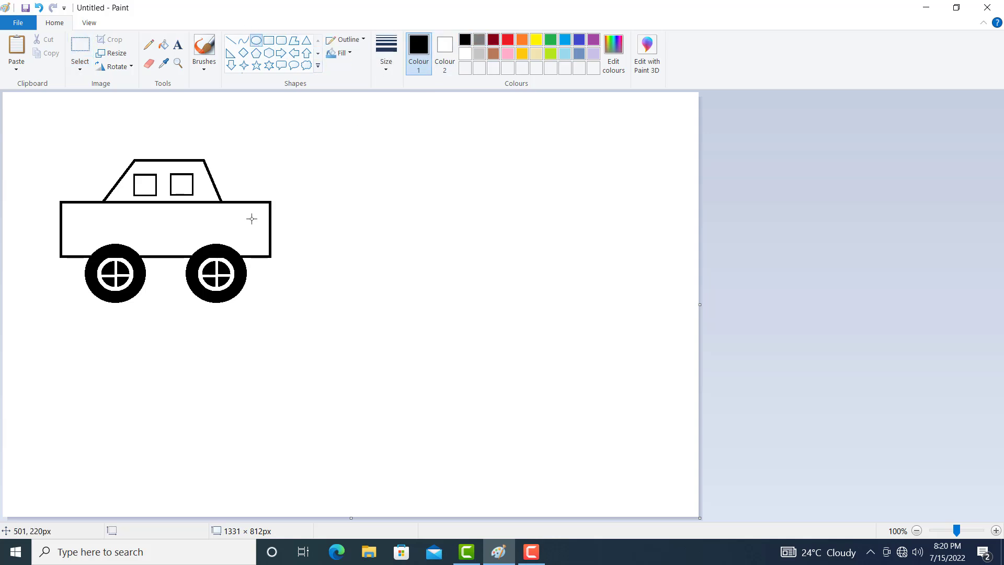
click(391, 68)
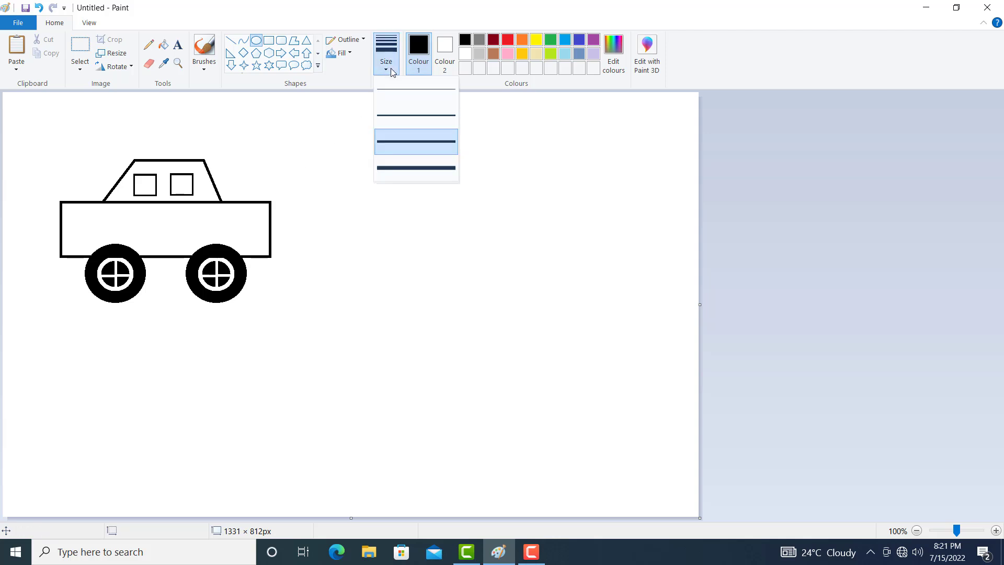
click(404, 114)
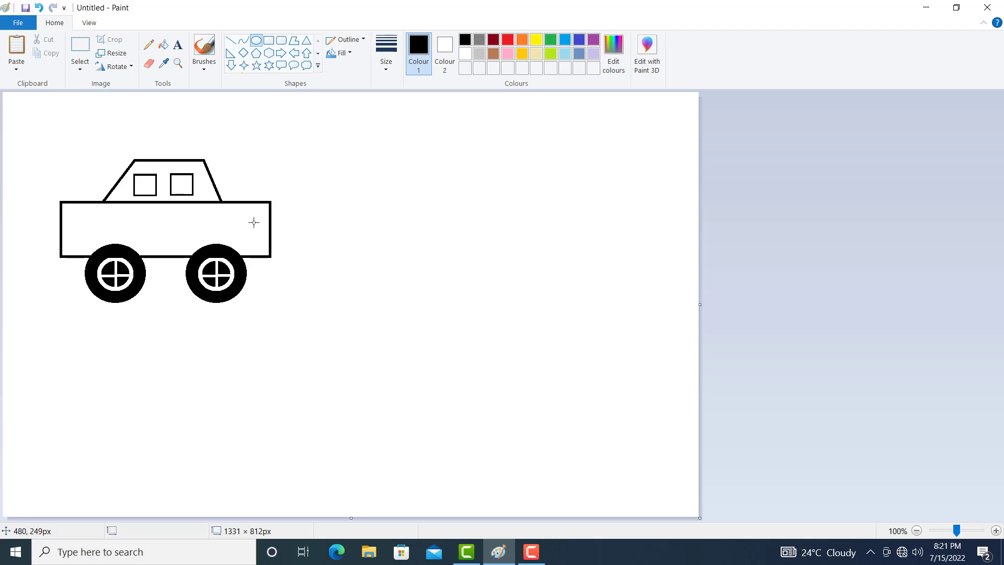
drag(254, 218, 281, 243)
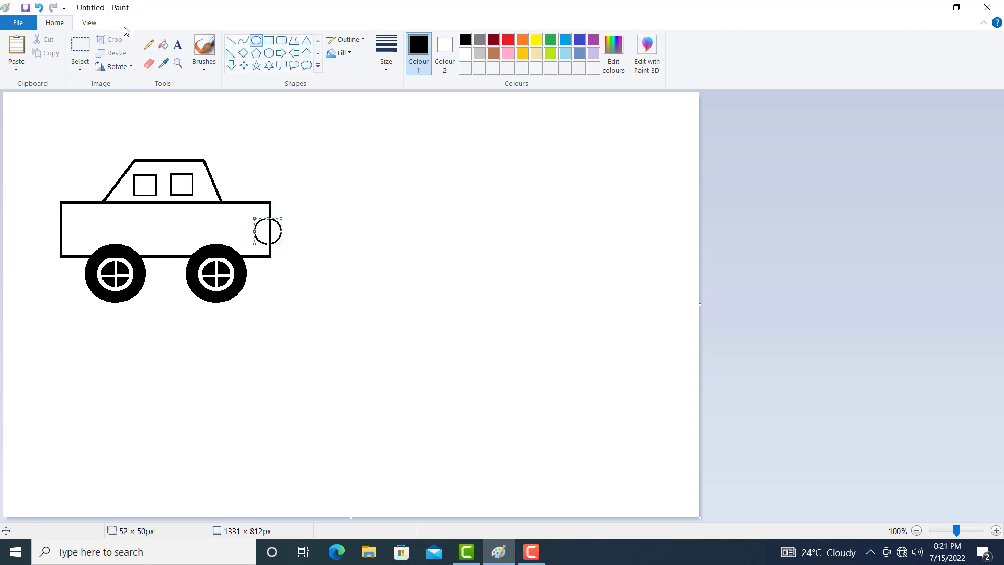
Erase the circle's outer half beyond the car front, leaving a half-circle headlight.
click(151, 67)
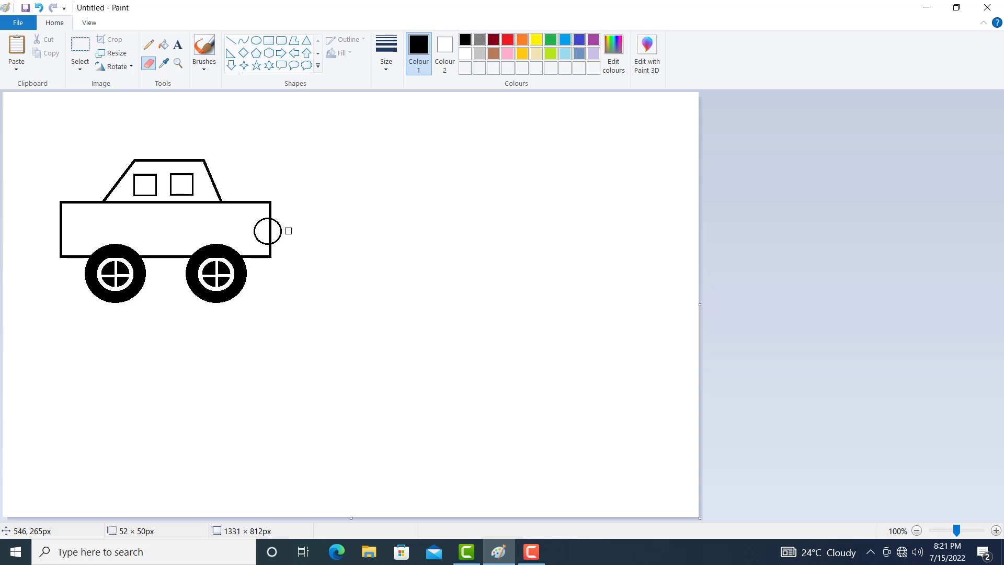
key(ctrl+plus)
key(ctrl+plus)
key(ctrl+plus)
key(ctrl+plus)
key(ctrl+plus)
key(ctrl+plus)
drag(281, 229, 318, 242)
key(ctrl+z)
drag(284, 224, 284, 238)
click(178, 63)
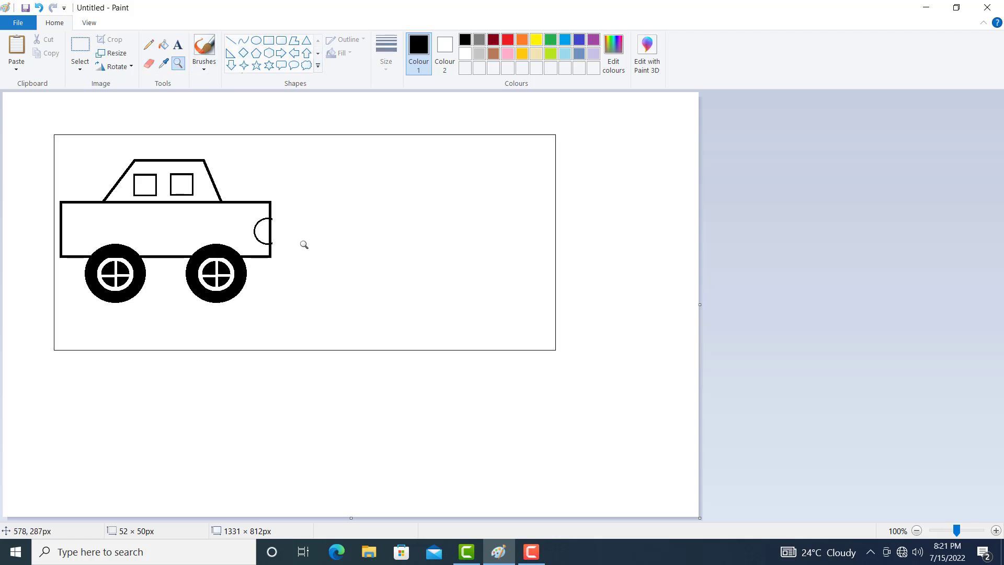
click(276, 227)
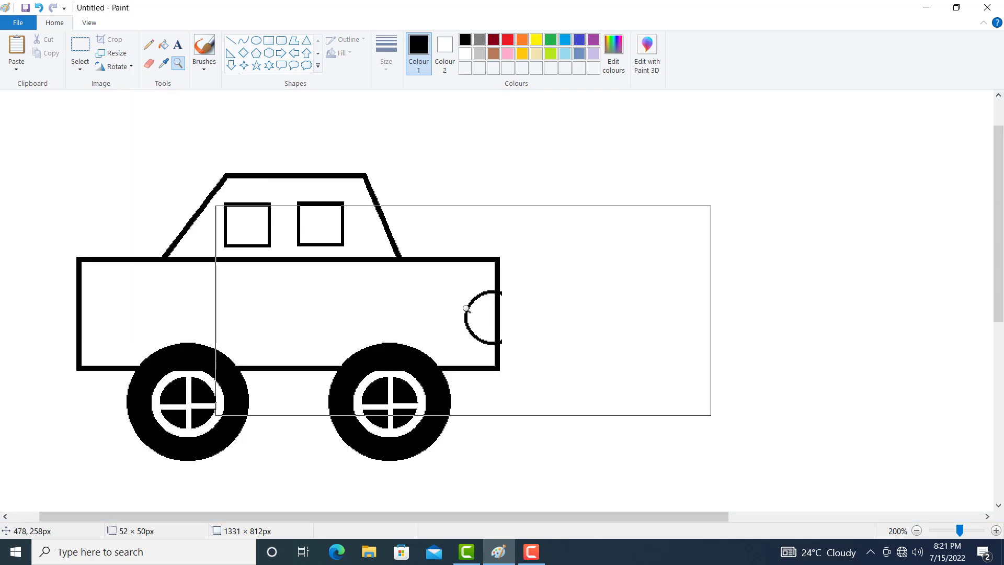
click(151, 64)
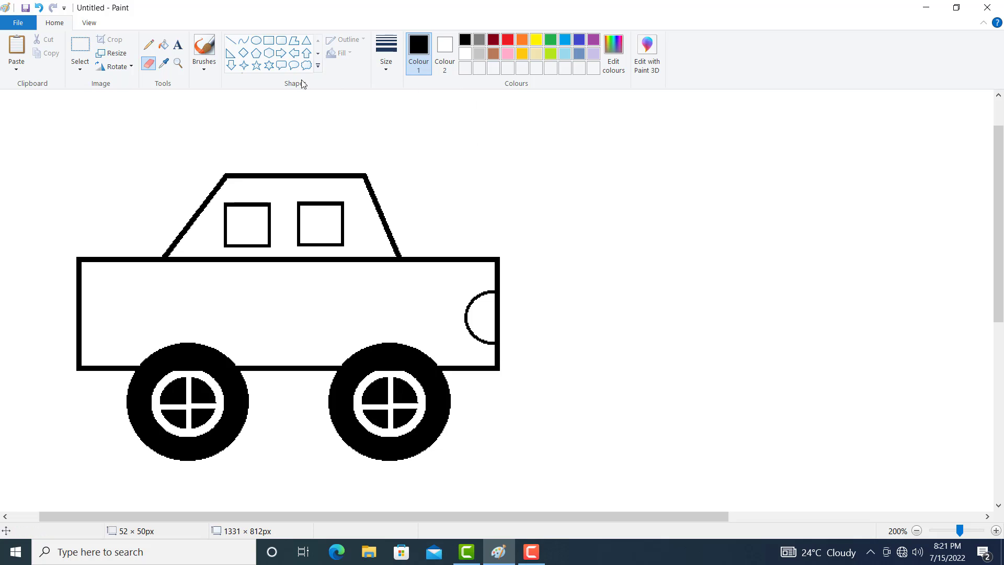
click(178, 63)
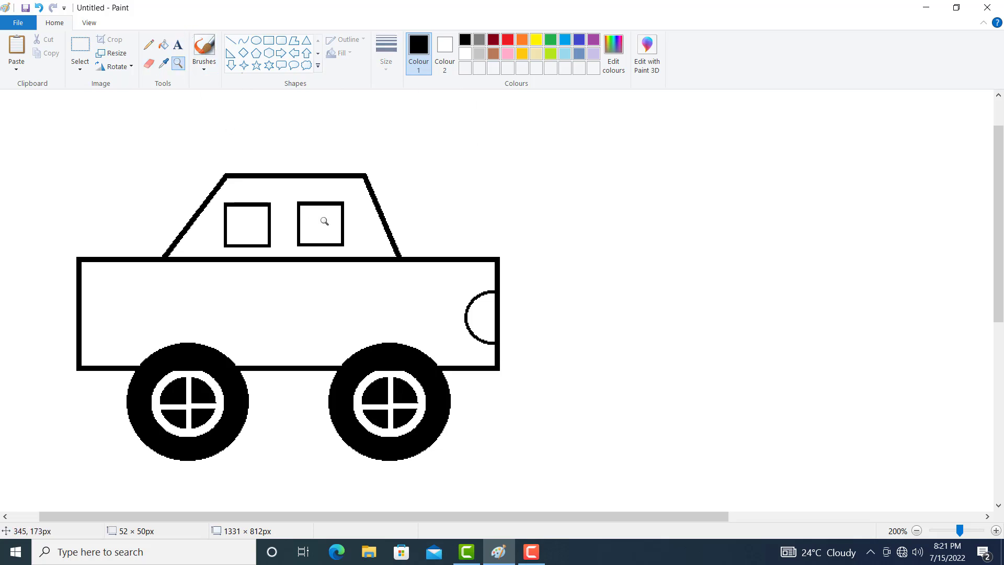
right_click(358, 220)
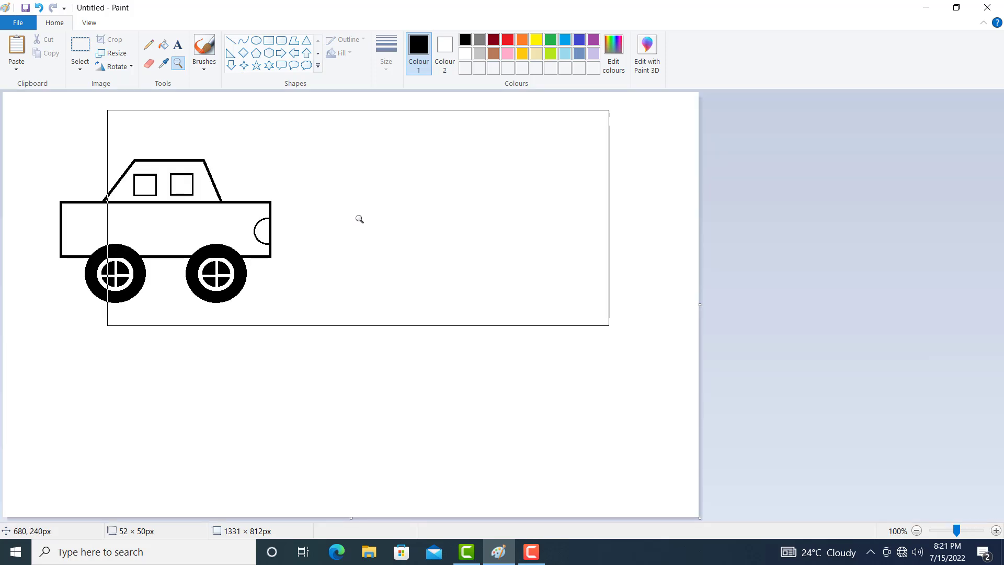
Fill the car body and cab with red.
click(168, 48)
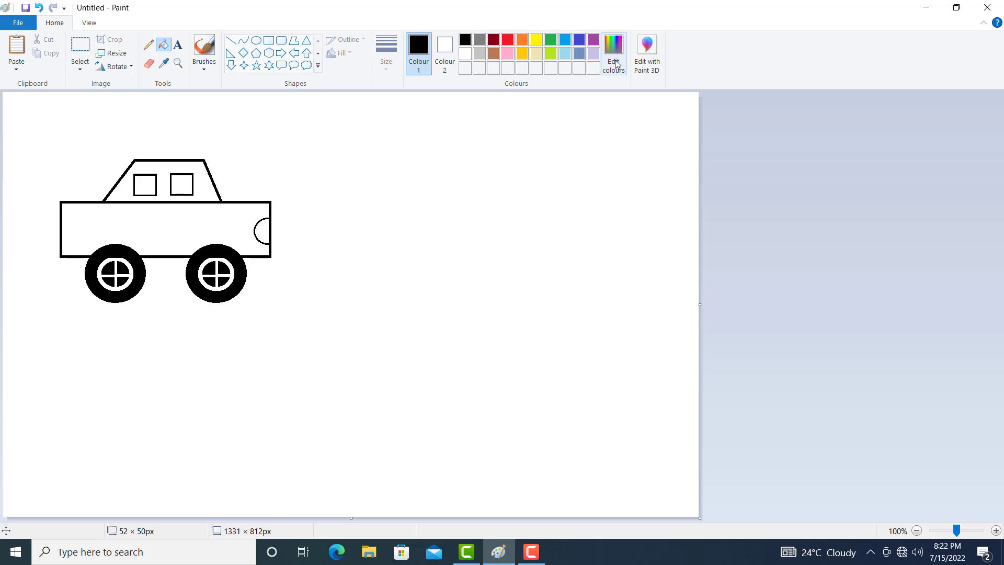
click(508, 40)
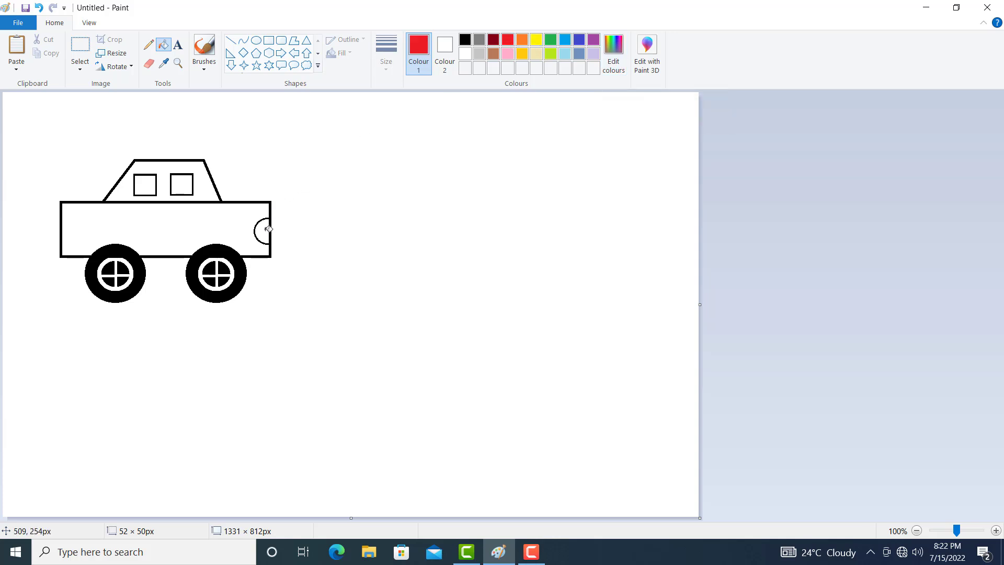
click(224, 222)
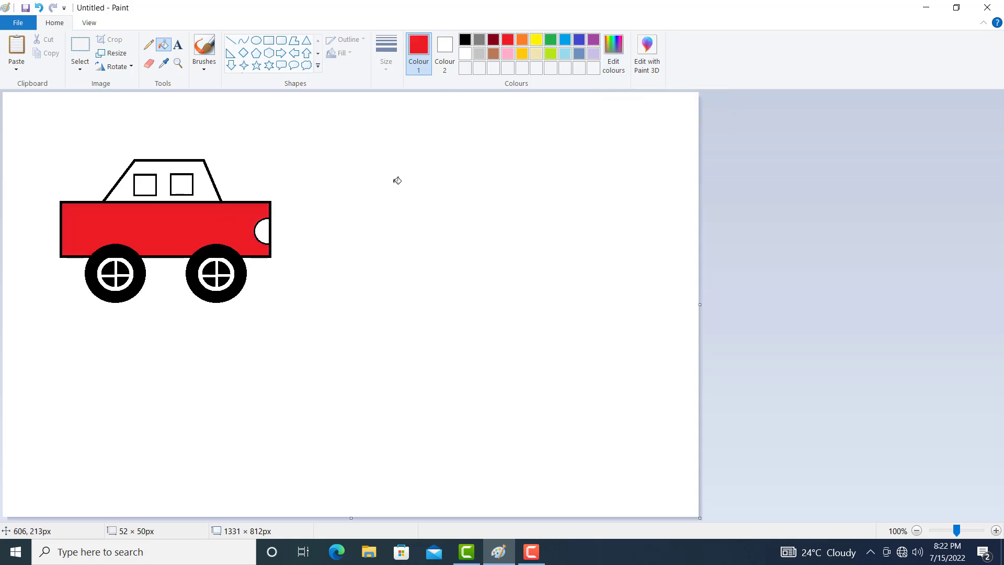
click(211, 188)
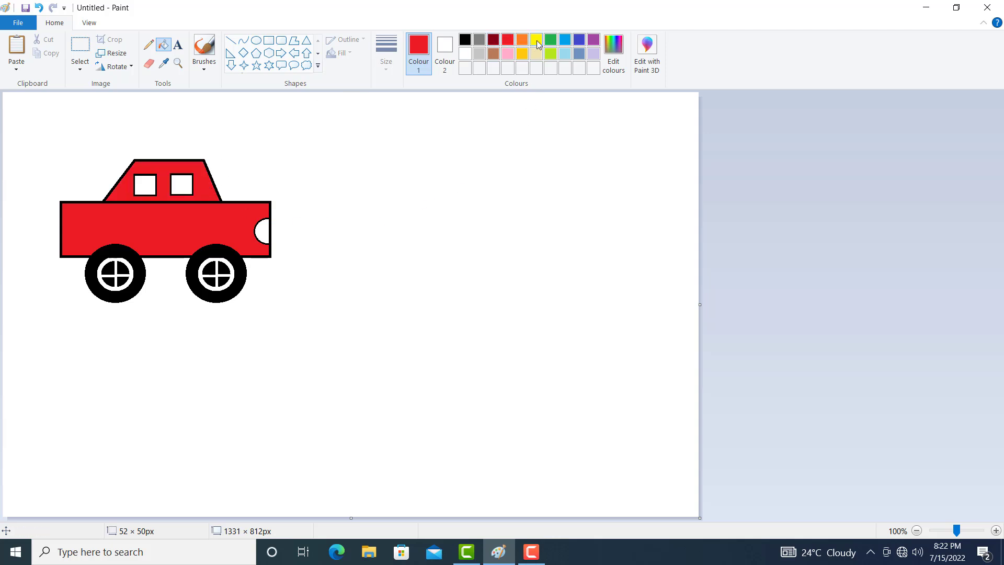
Fill both windows light grey and the headlight yellow.
click(478, 55)
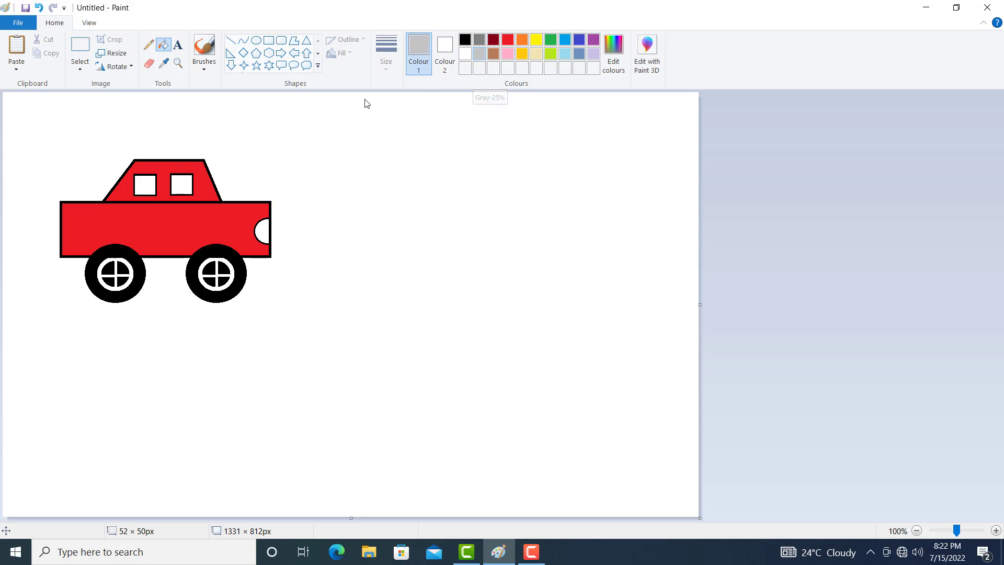
click(145, 185)
click(183, 186)
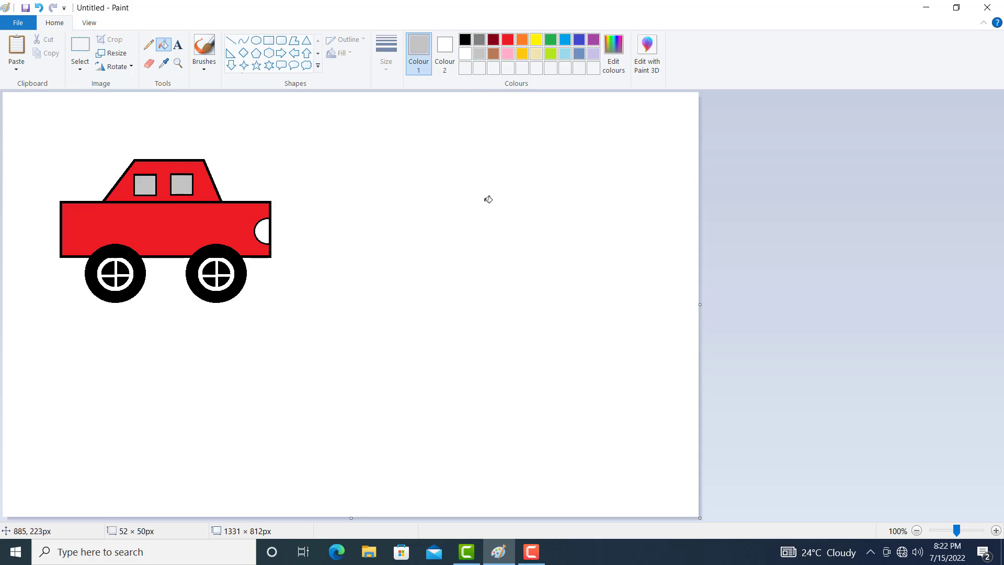
click(536, 44)
click(263, 231)
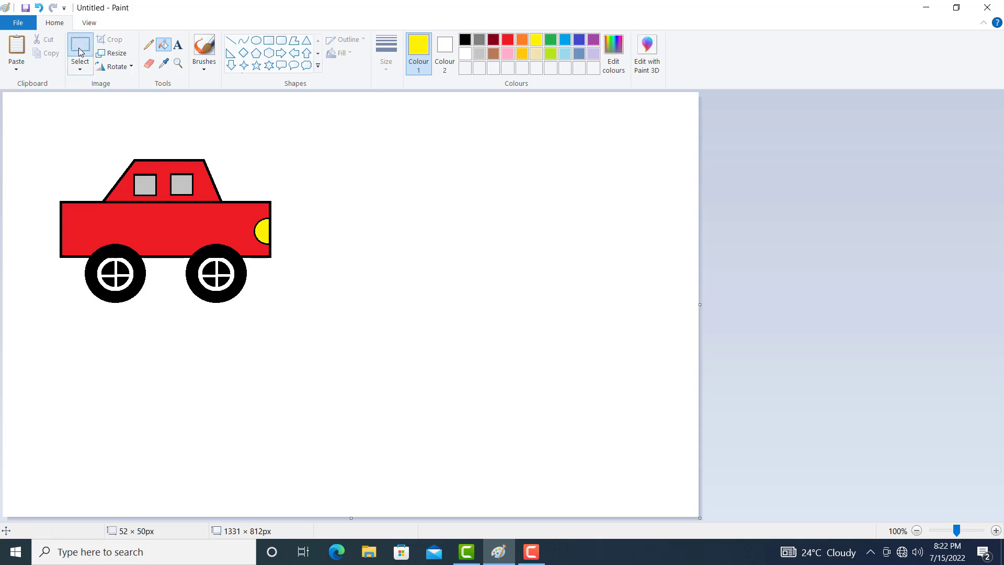
click(80, 52)
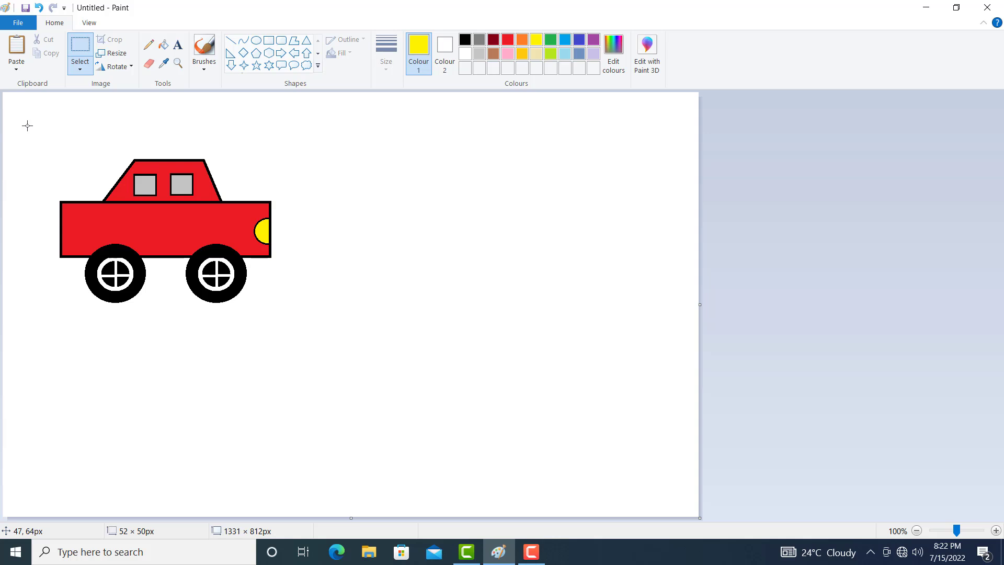
Select the whole car, shift it slightly up-left, and deselect.
drag(27, 125, 305, 320)
drag(241, 250, 223, 217)
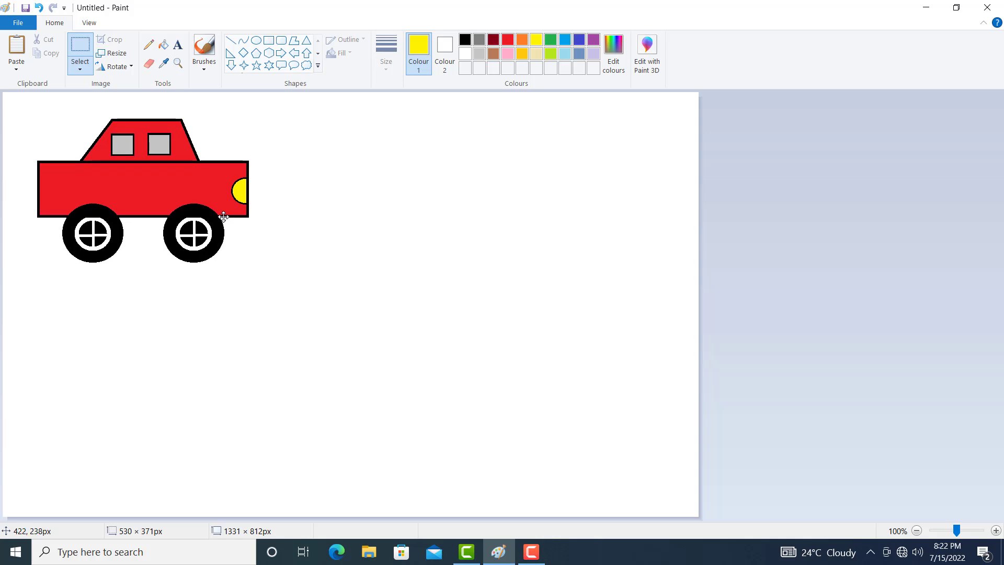
click(359, 292)
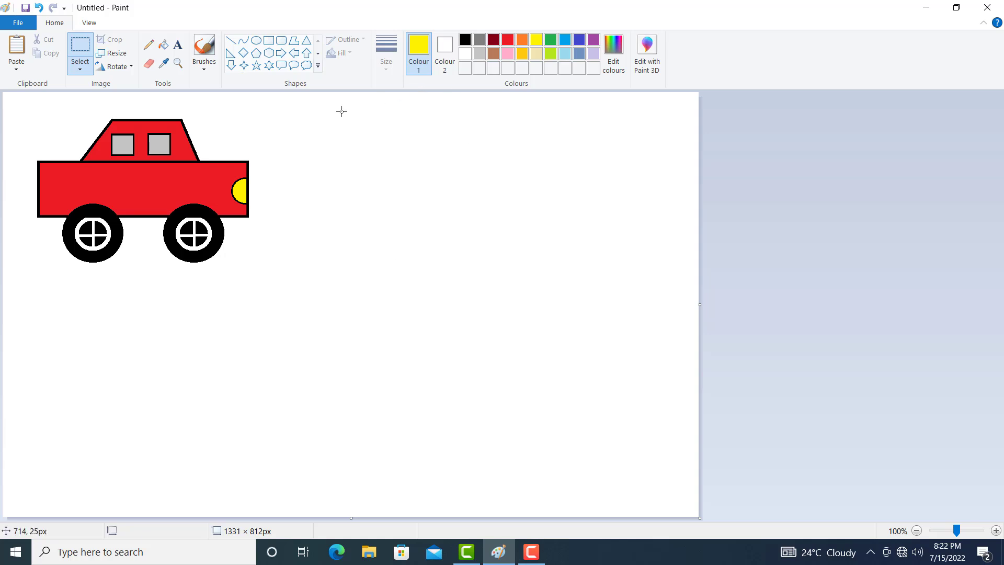
Draw a 582 × 234px black rounded rectangle with the third outline thickness below the car.
click(279, 46)
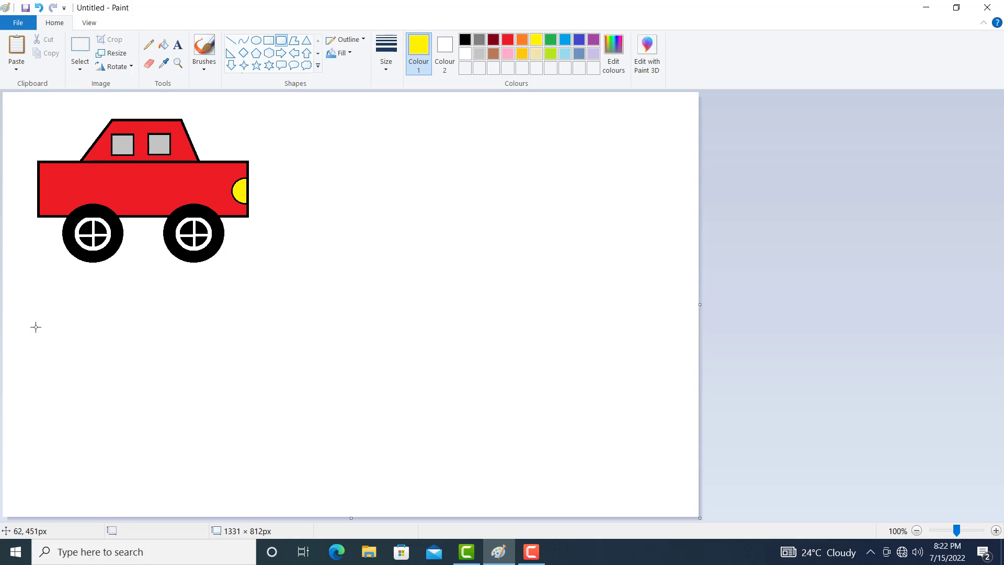
click(465, 39)
click(384, 70)
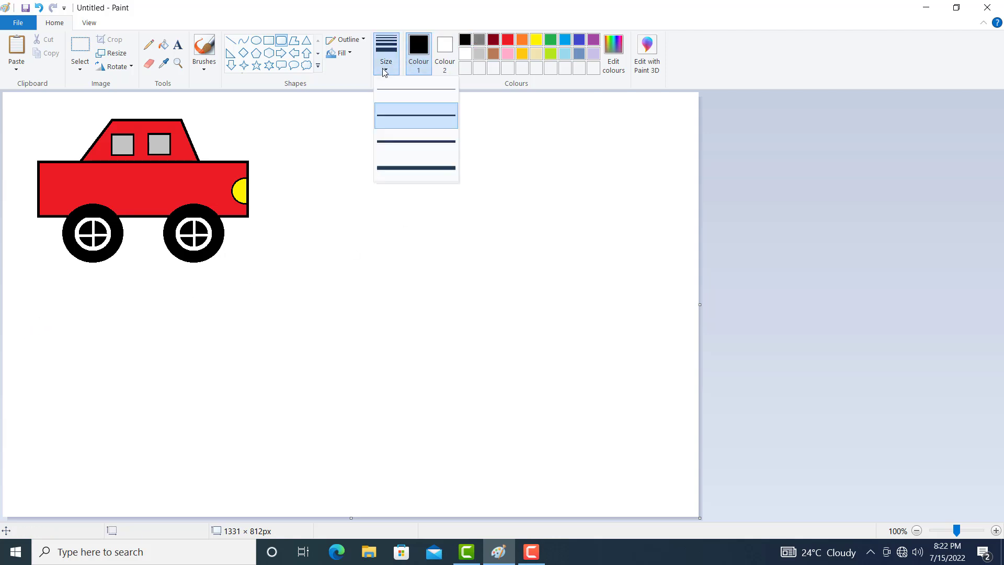
click(406, 142)
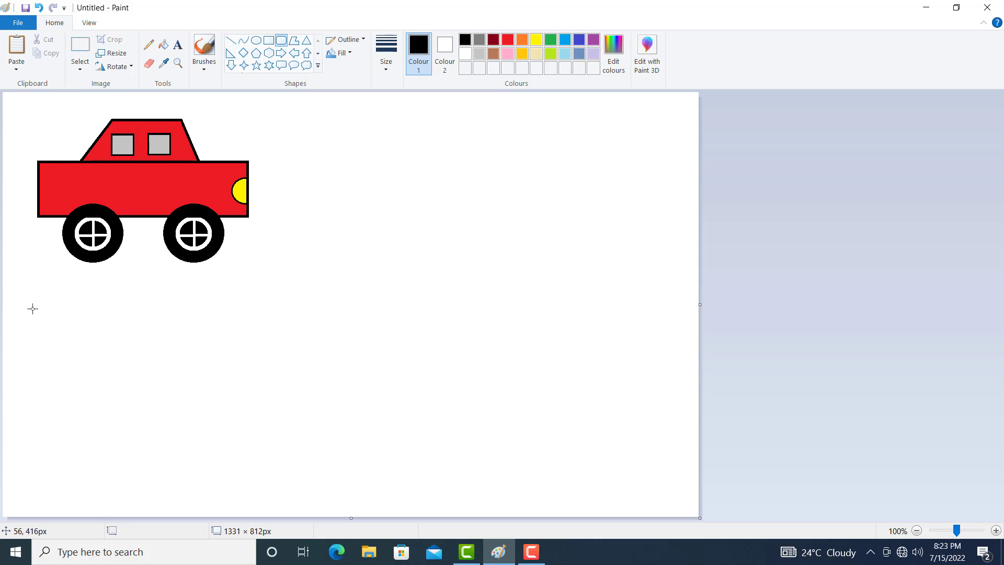
drag(33, 307, 338, 429)
click(406, 386)
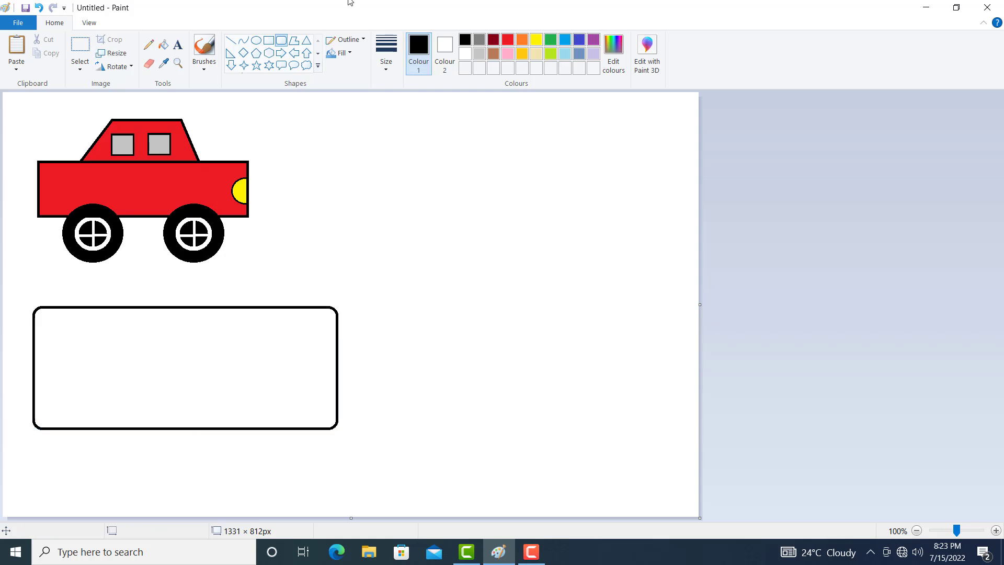
click(269, 42)
Draw a tall rectangular door near the right end of the bus body.
drag(238, 325, 283, 429)
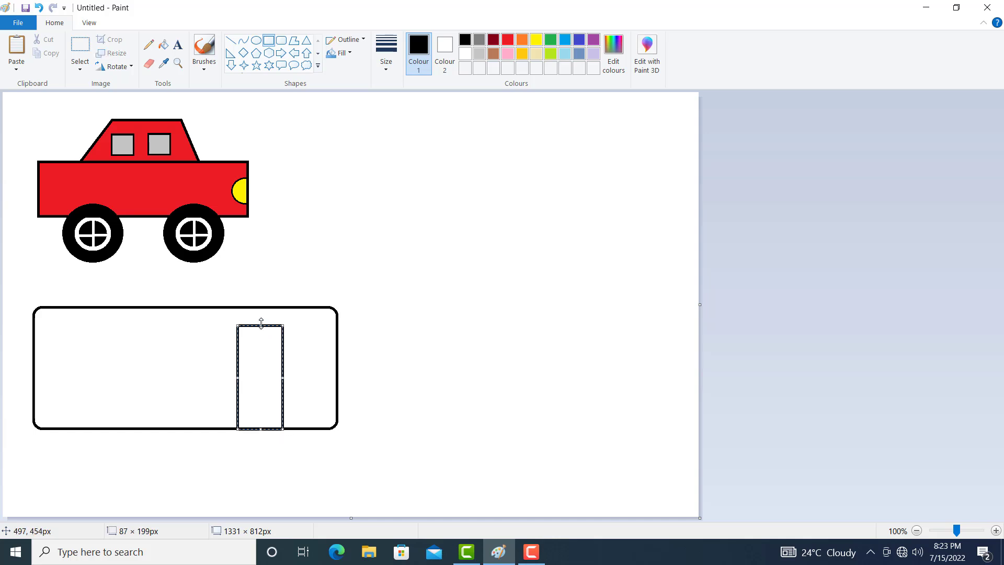
drag(260, 321, 260, 318)
click(426, 218)
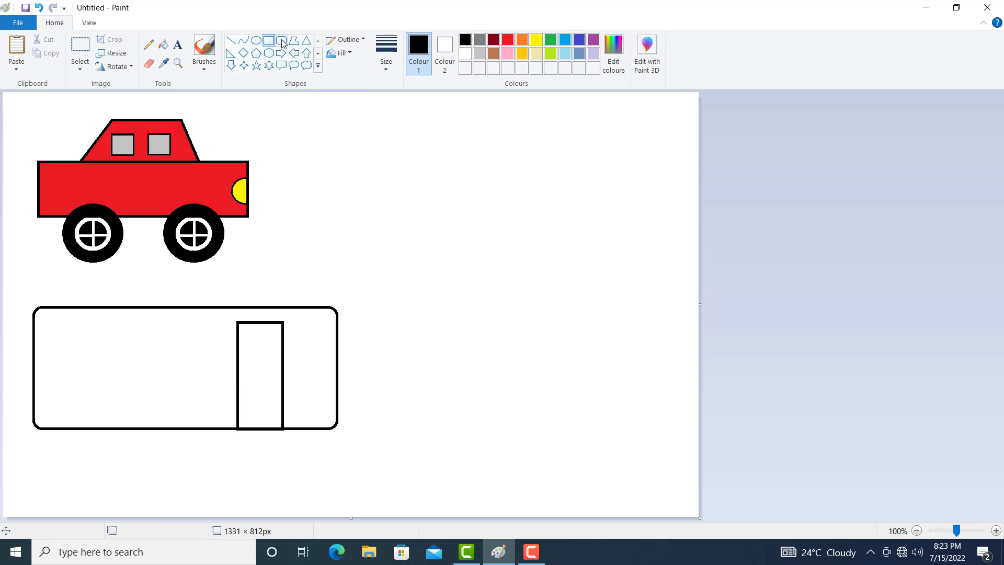
Add a rounded front window right of the door and a small rounded window left of it.
click(282, 44)
drag(290, 325, 331, 361)
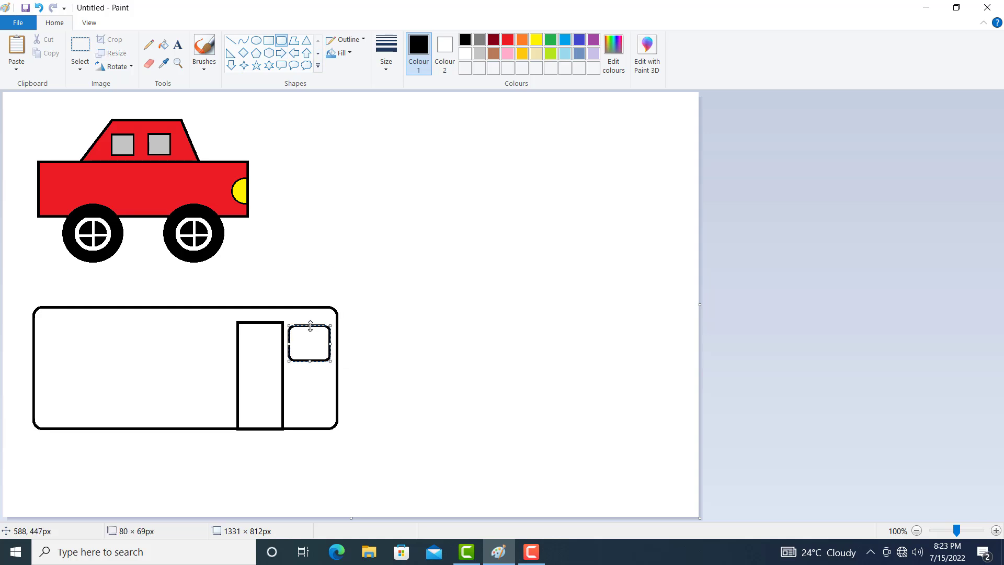
drag(309, 325, 314, 341)
click(367, 334)
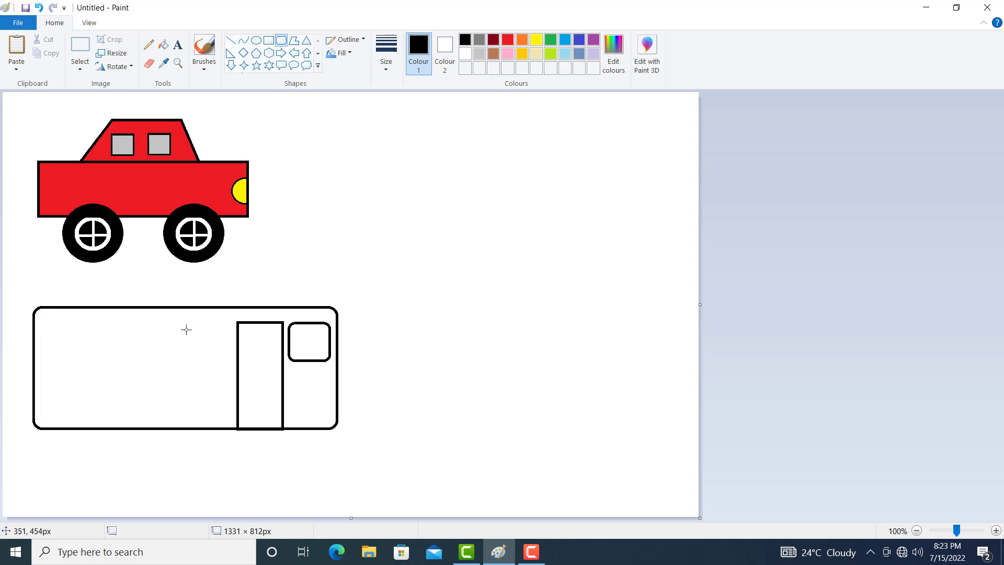
mouse_move(190, 325)
mouse_down()
mouse_move(221, 351)
mouse_move(211, 341)
mouse_up()
drag(212, 340, 211, 338)
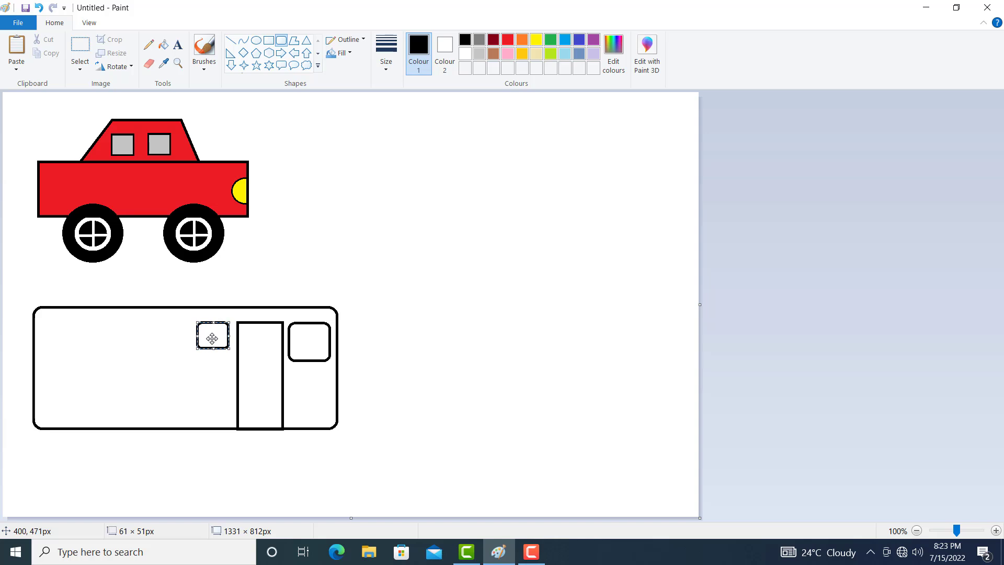
click(402, 369)
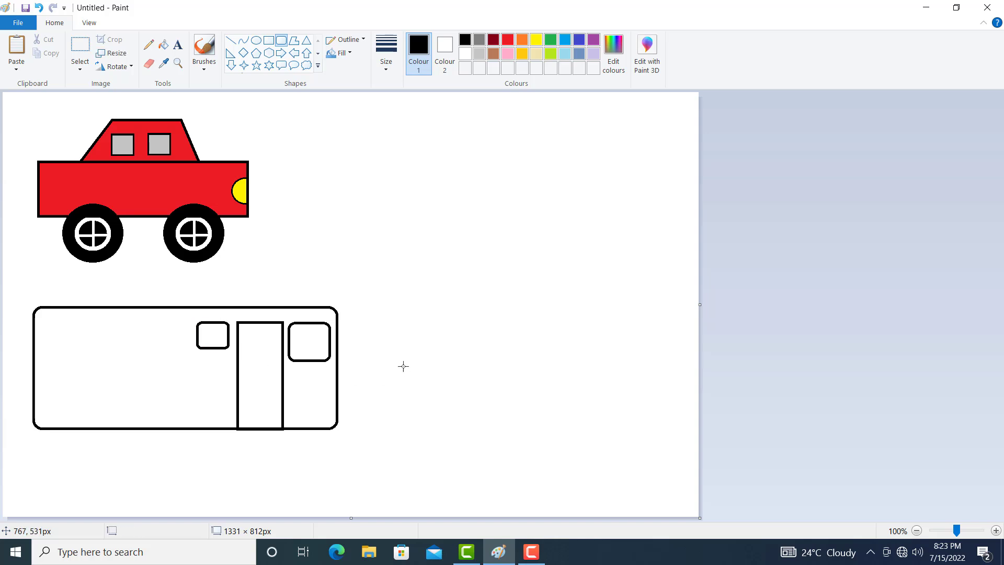
Copy the small window and place the first copy just to its left.
click(80, 46)
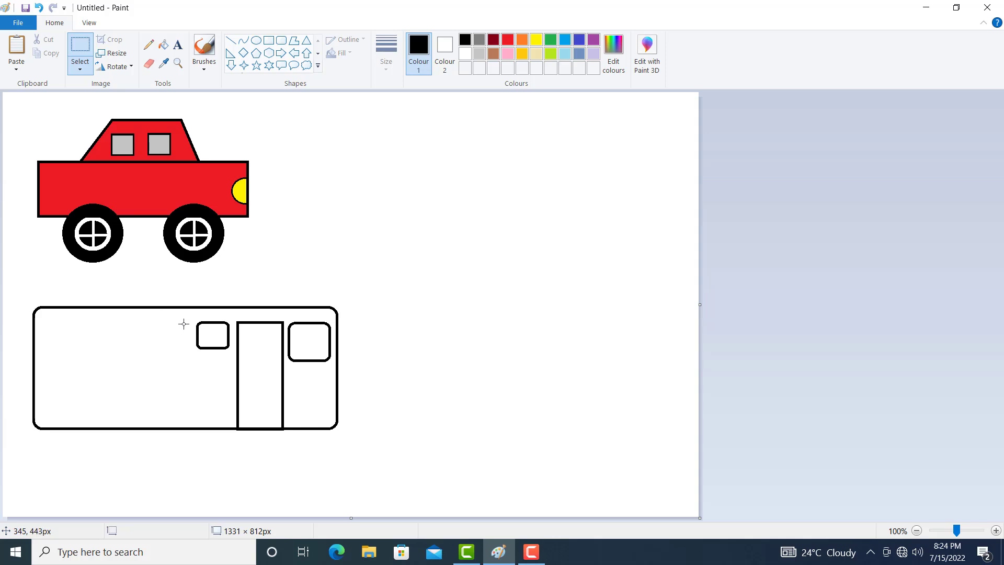
drag(185, 318, 232, 356)
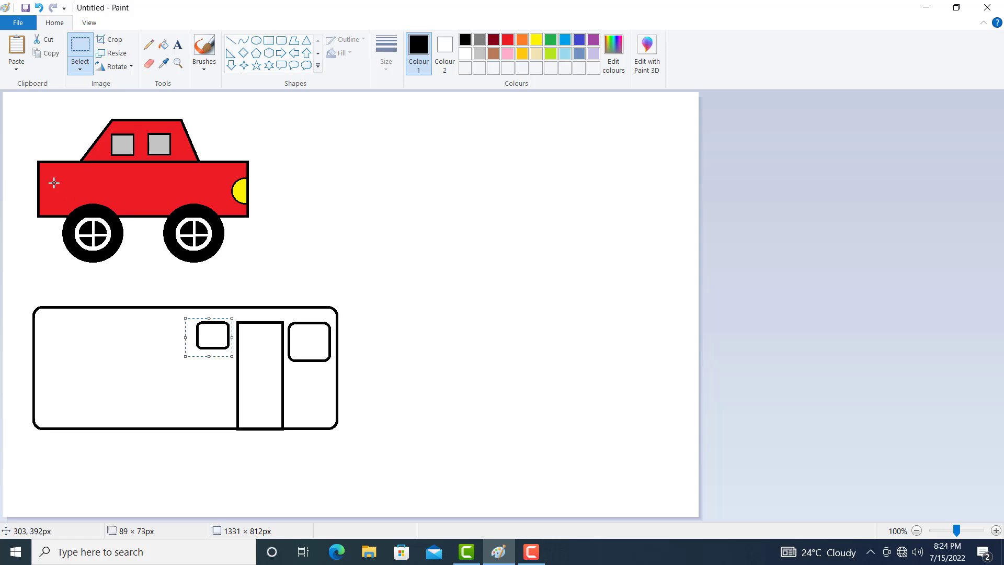
click(46, 52)
click(16, 47)
click(40, 138)
drag(30, 108, 174, 334)
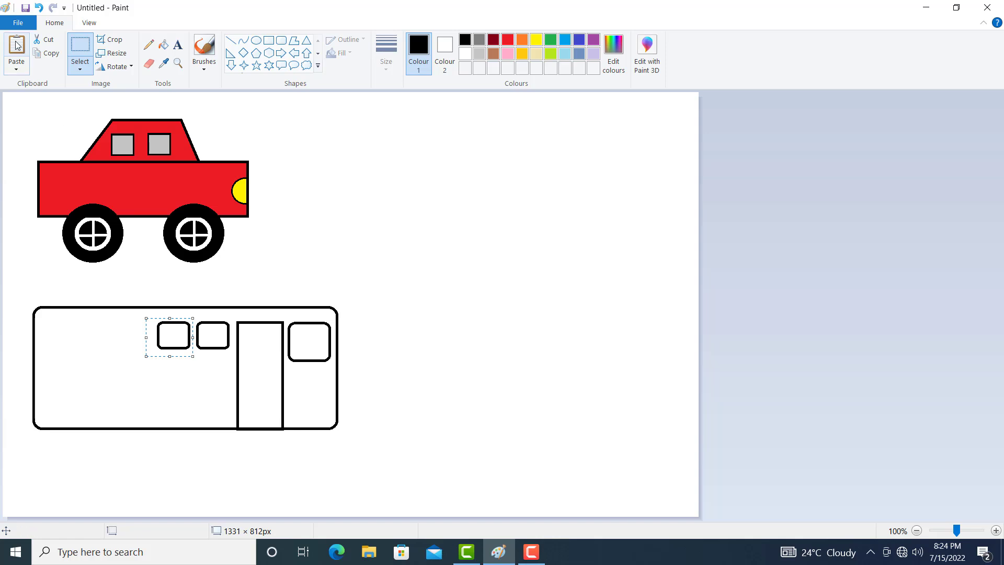
Paste three more window copies further left, completing the row of five.
click(17, 49)
drag(29, 106, 134, 331)
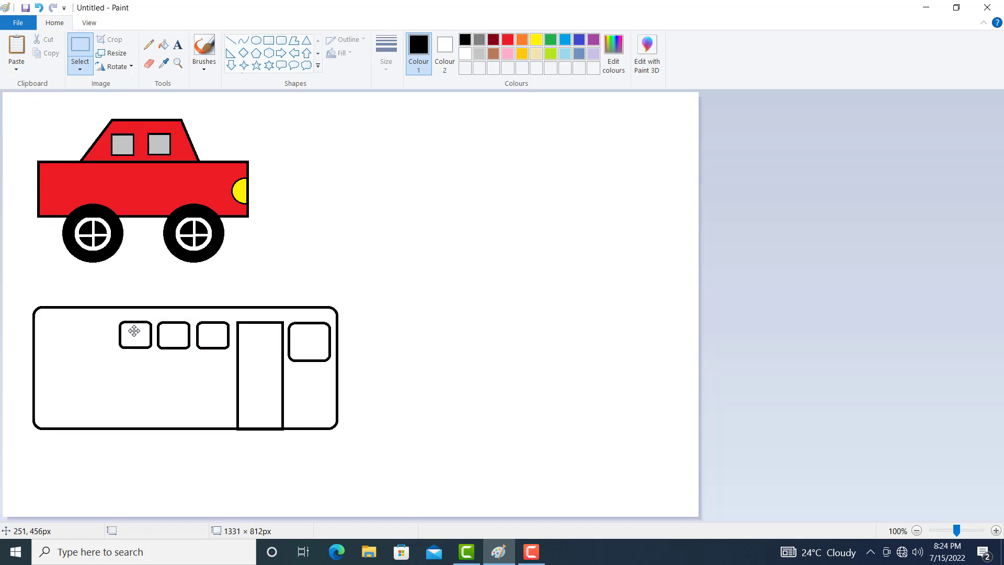
click(16, 52)
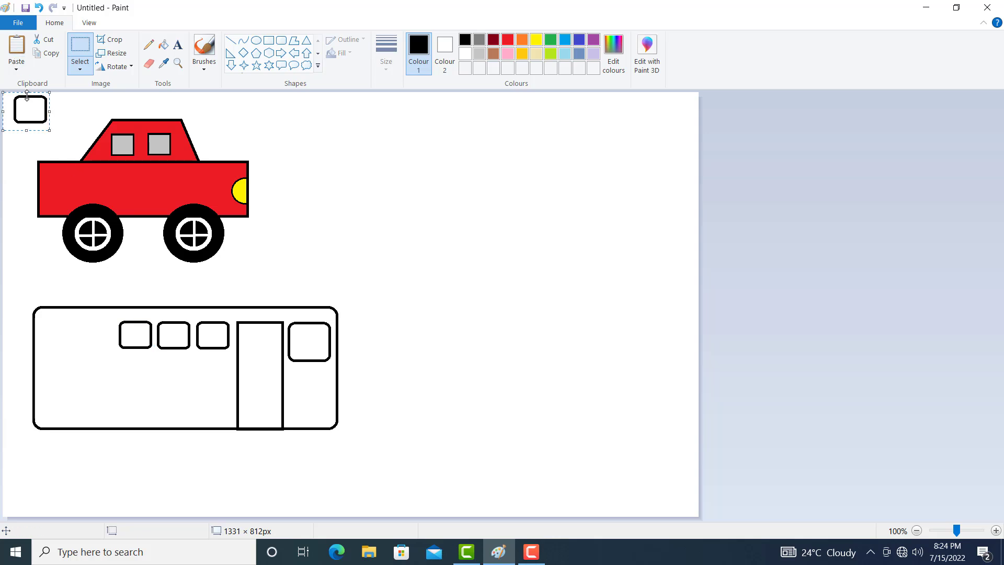
drag(30, 107, 97, 335)
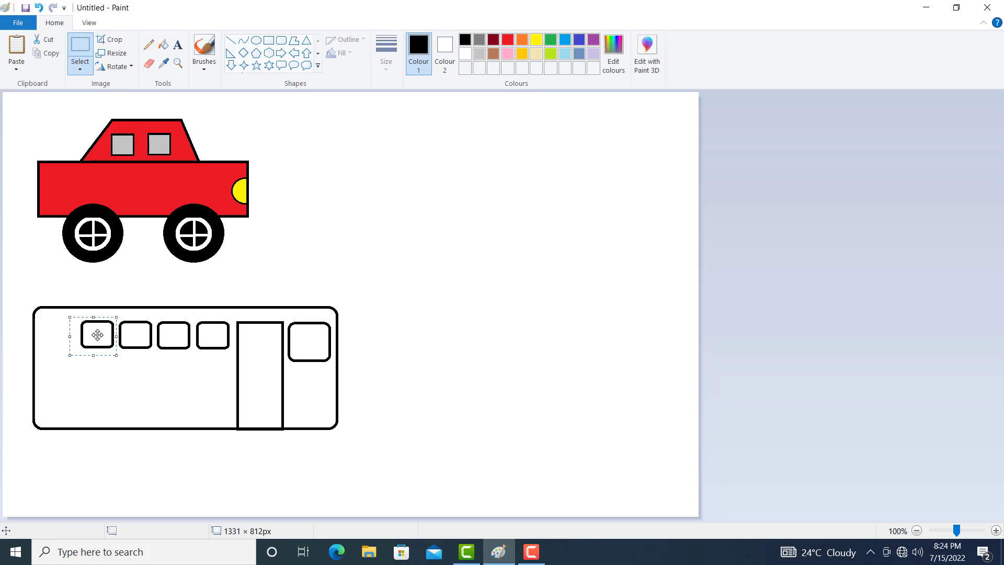
click(16, 52)
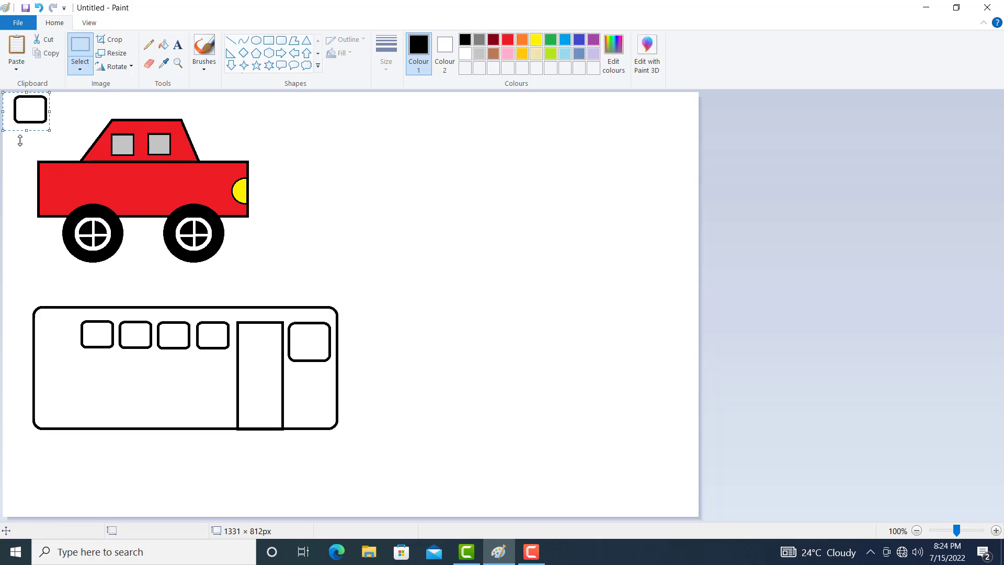
drag(25, 108, 55, 334)
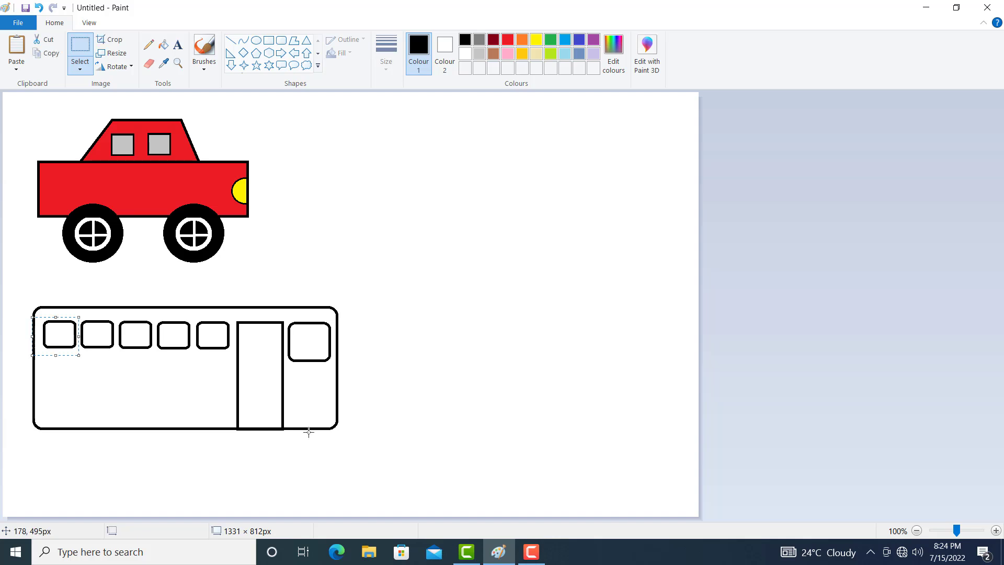
click(360, 346)
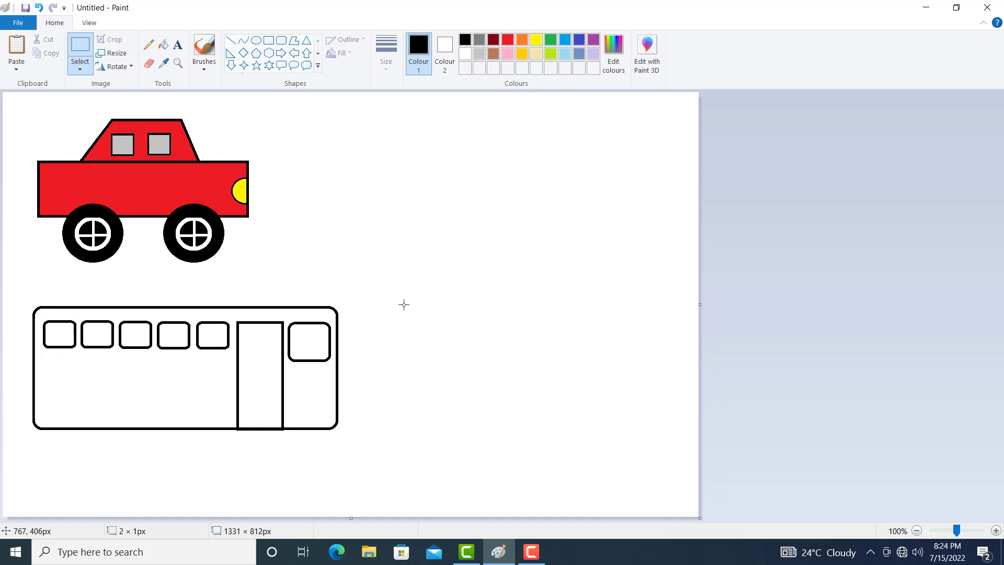
Draw a circle right of the bus and fill it solid black as a wheel.
click(256, 41)
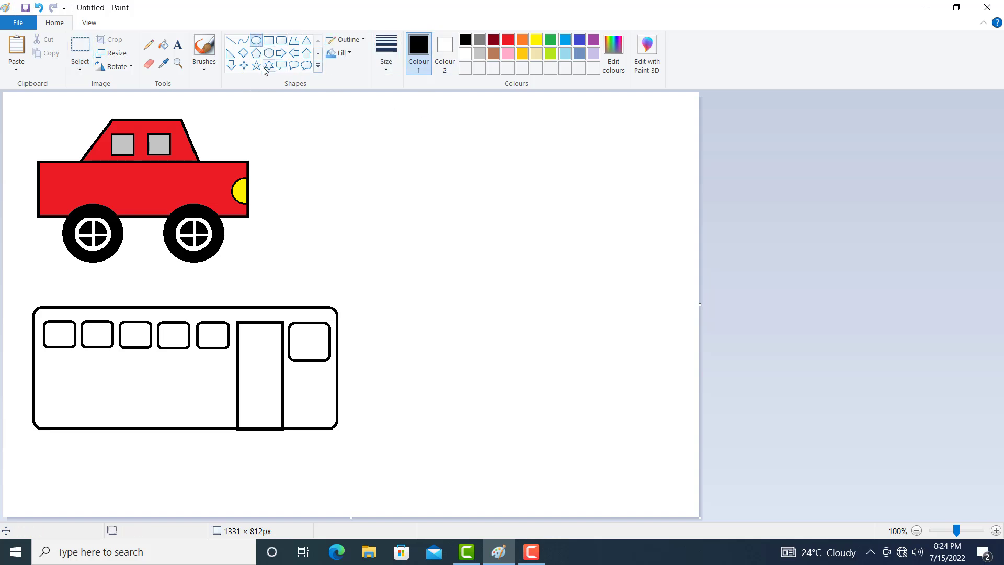
drag(445, 277, 324, 449)
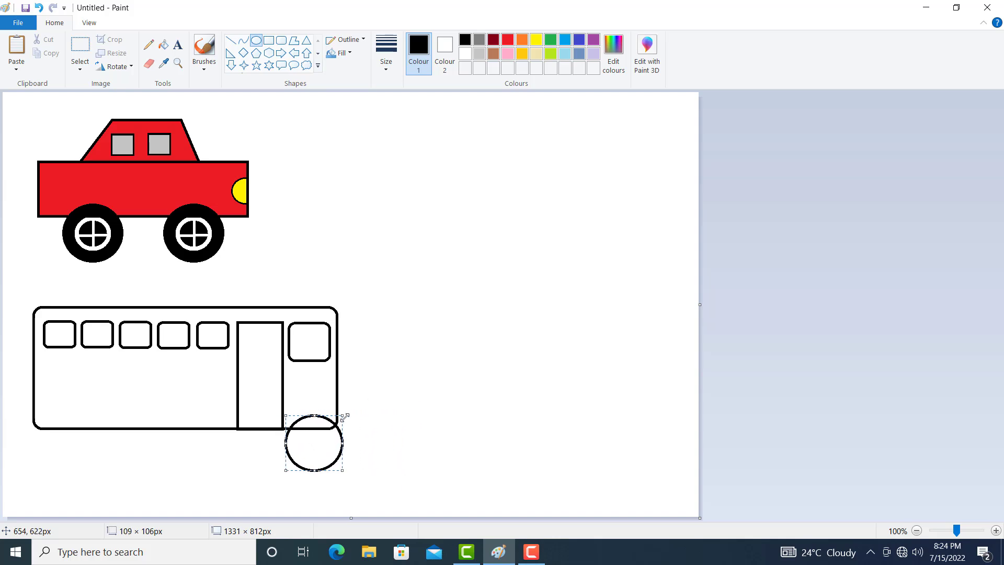
drag(345, 417, 434, 390)
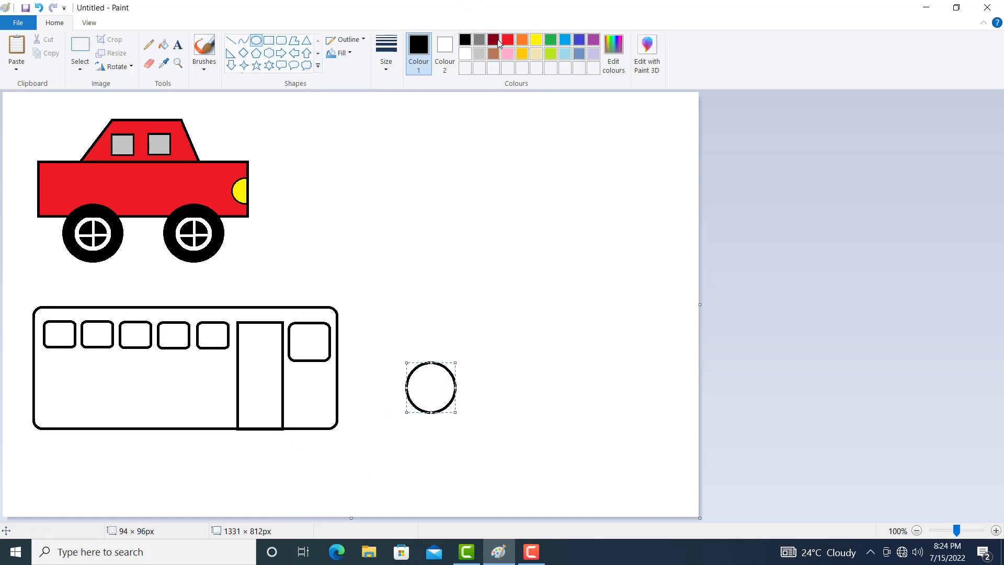
click(167, 46)
click(444, 390)
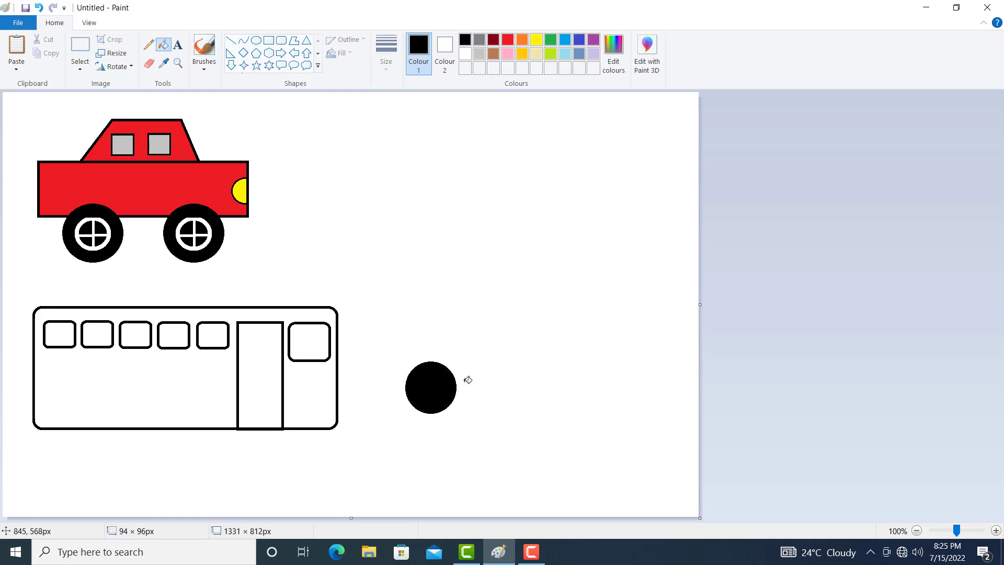
Add a thickest-outline dark red ring inside the wheel and fill its interior dark red.
click(494, 40)
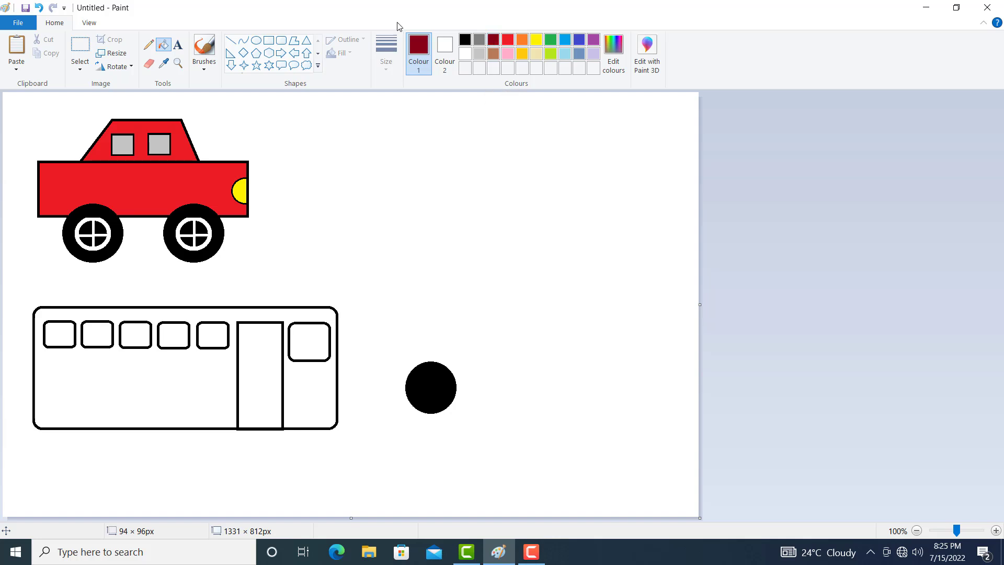
click(256, 44)
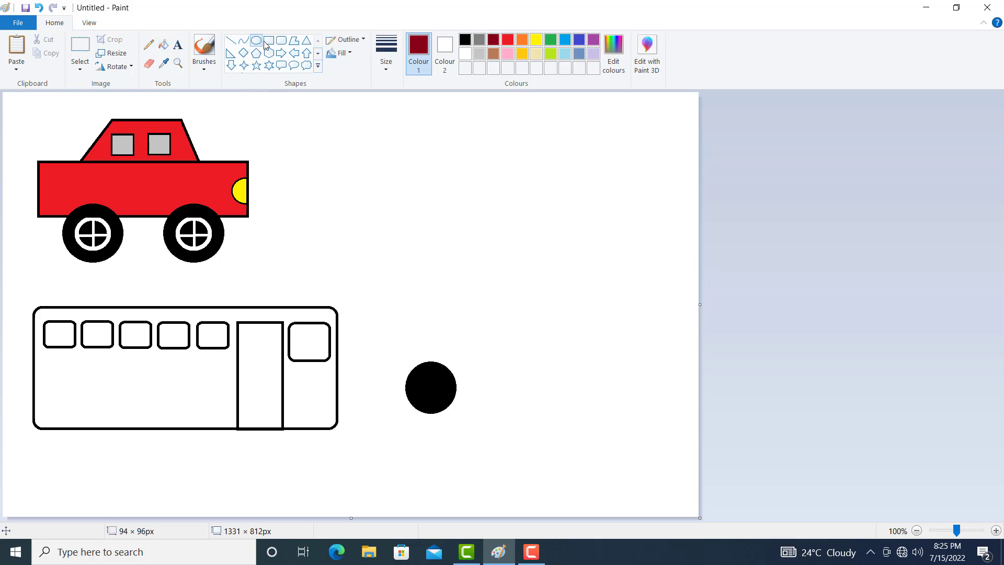
click(390, 68)
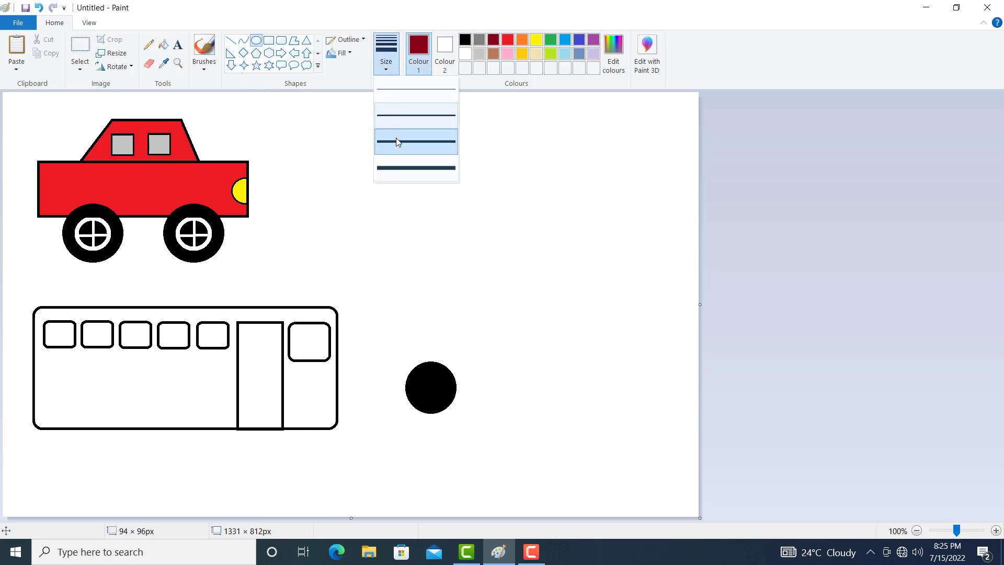
click(407, 171)
drag(418, 377, 447, 404)
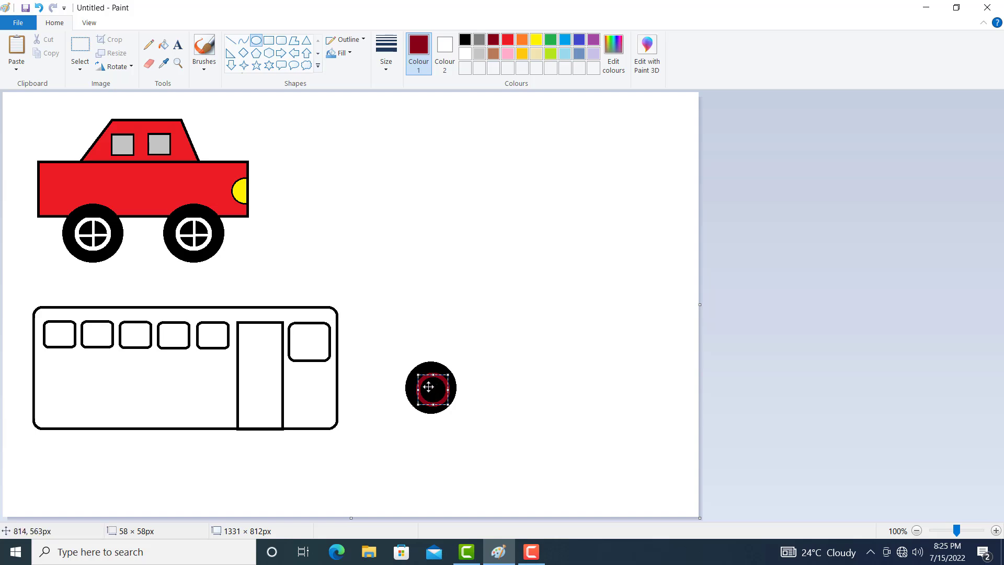
drag(428, 386, 427, 384)
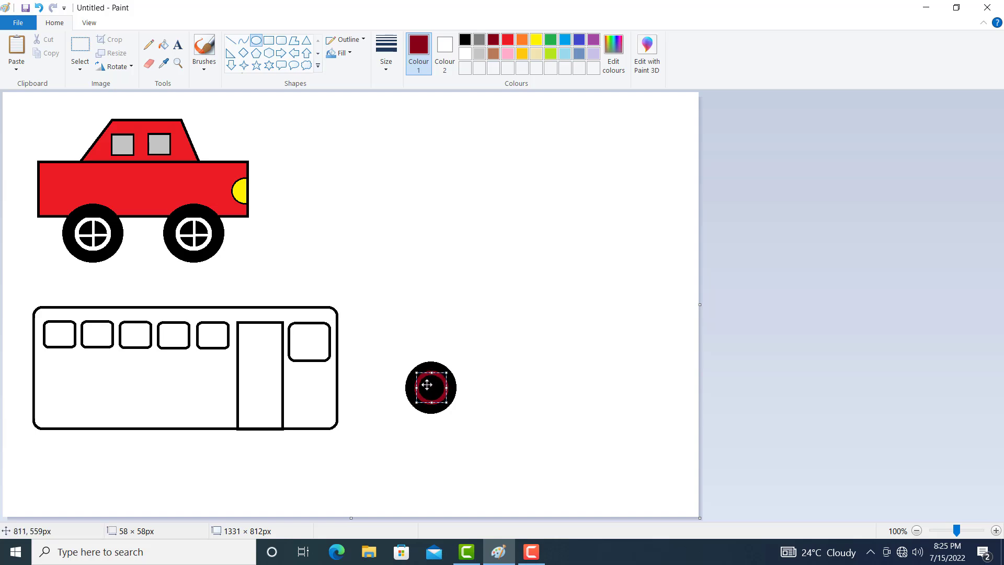
click(488, 285)
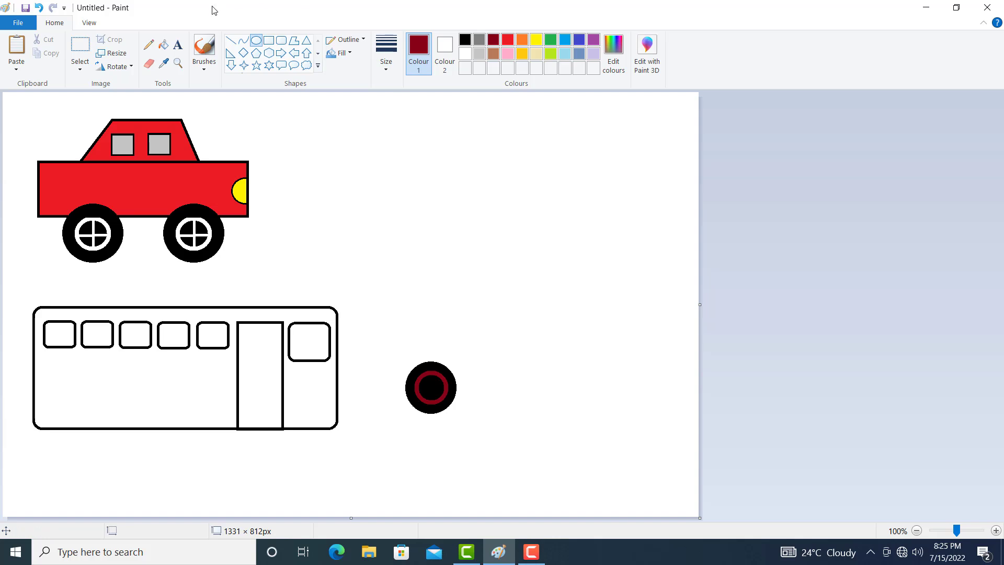
click(164, 46)
click(437, 393)
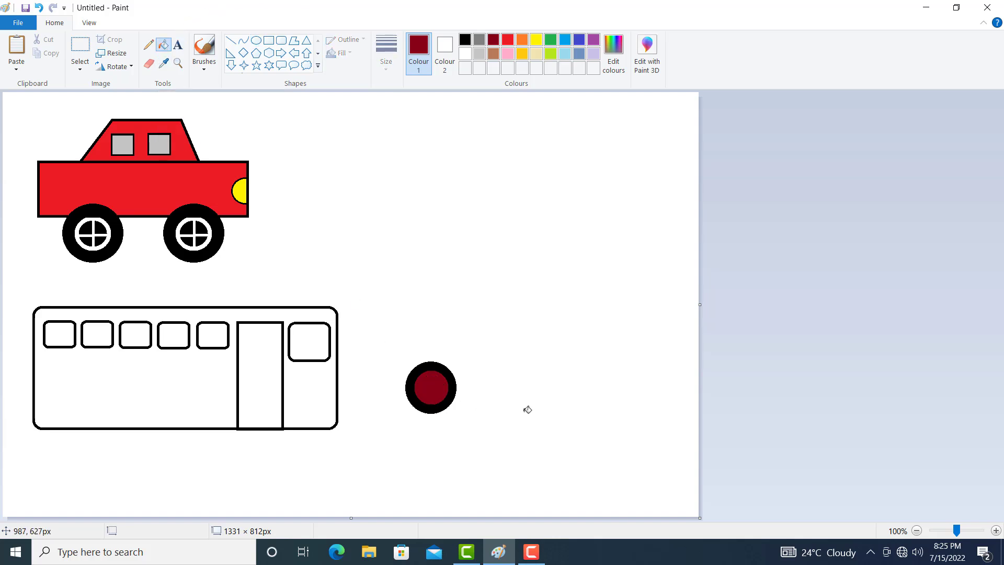
Draw a small bright red circle at the wheel's centre and fill it red.
click(256, 40)
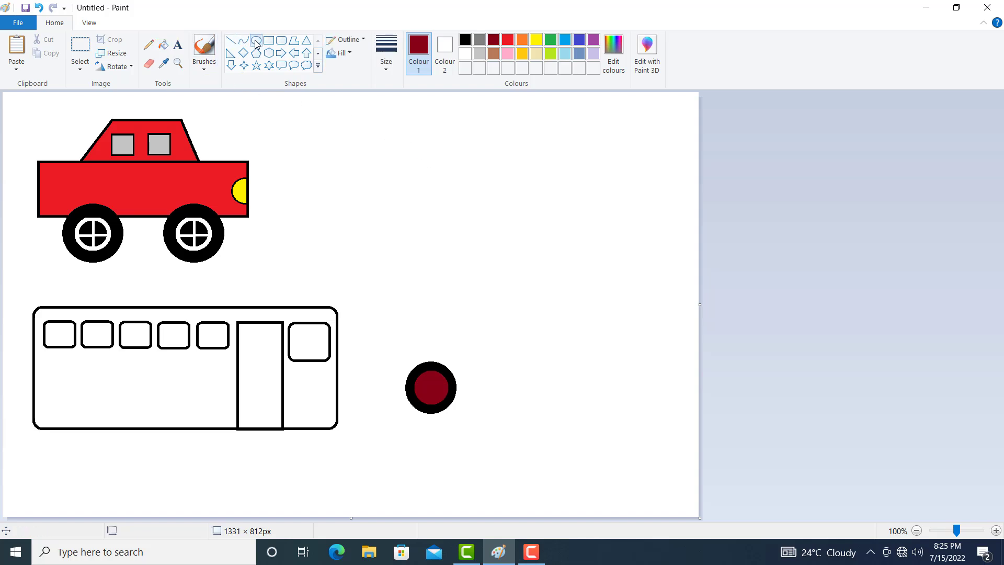
click(507, 40)
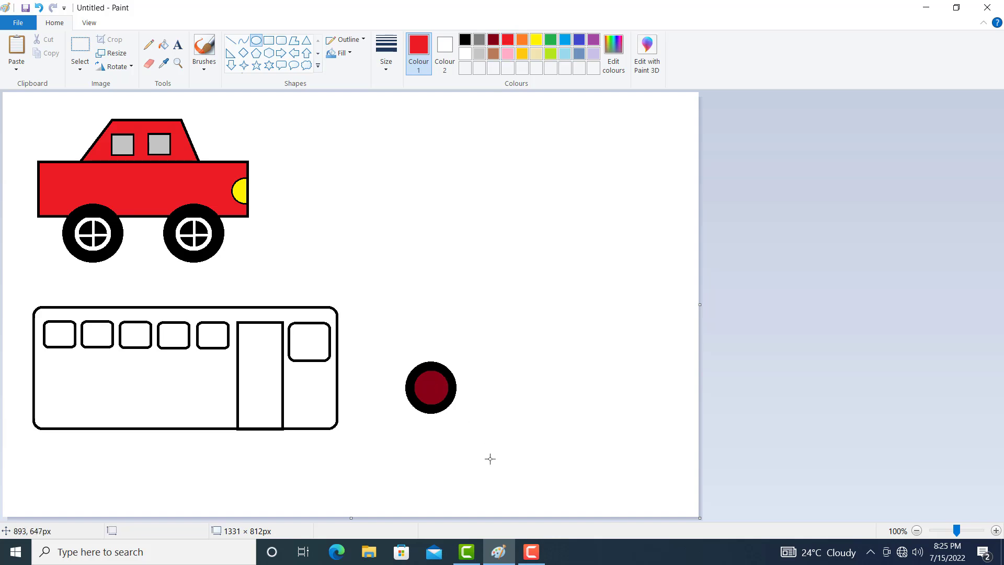
drag(425, 381, 438, 396)
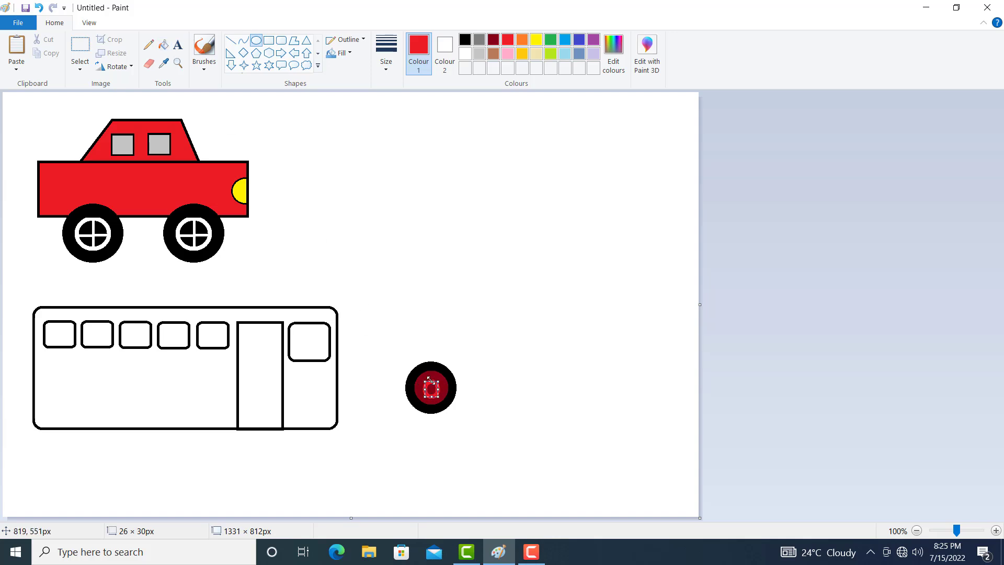
drag(425, 380, 443, 389)
click(164, 47)
click(432, 390)
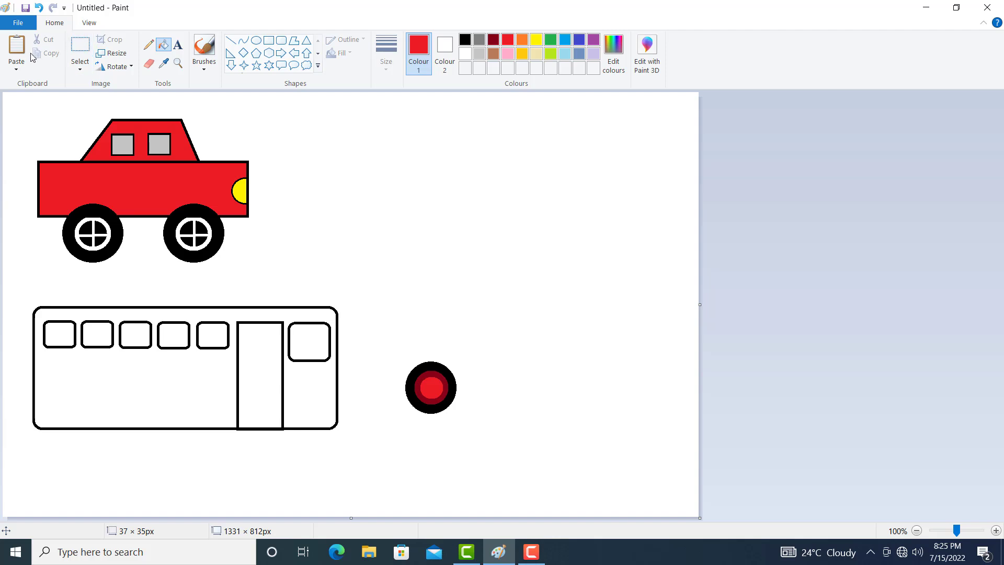
Move the finished wheel under the bus's rear corner.
click(80, 45)
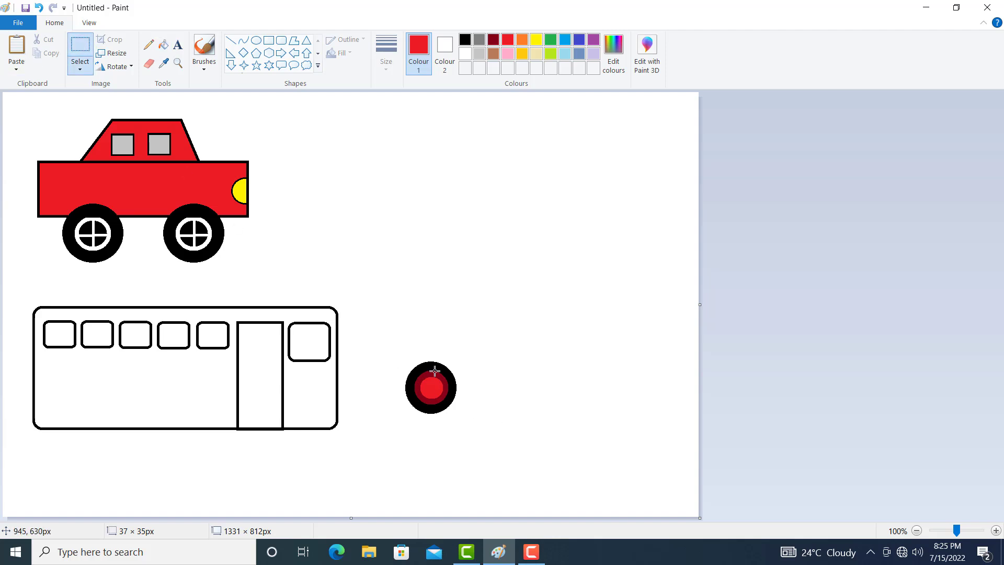
drag(392, 353, 472, 429)
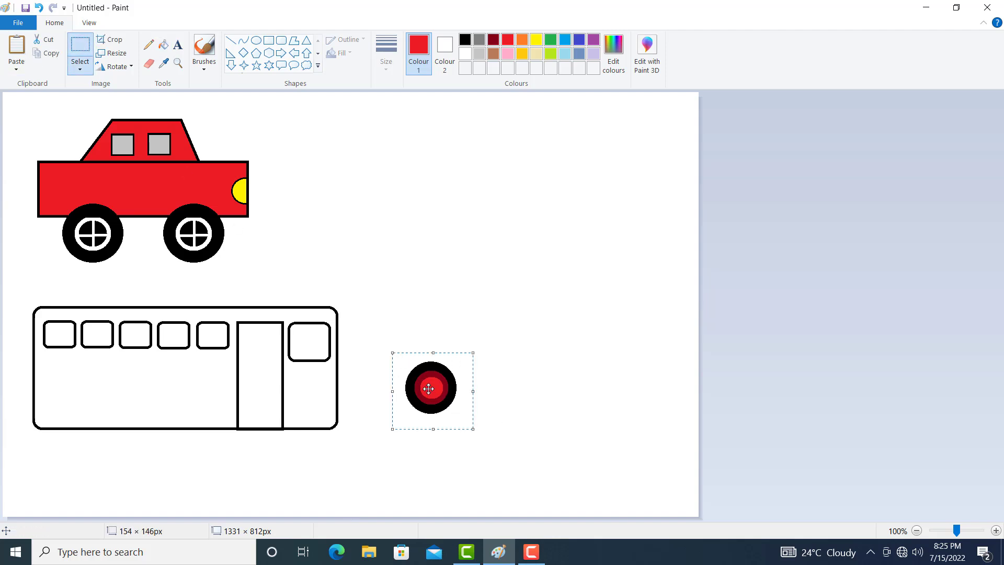
drag(417, 390, 307, 444)
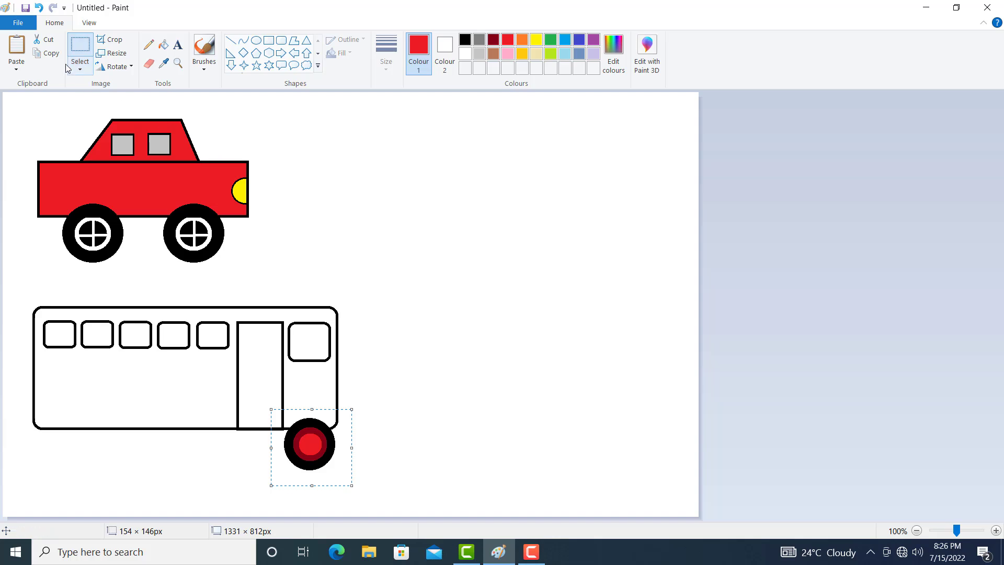
Paste two copies of the wheel under the bus's front and middle.
click(47, 52)
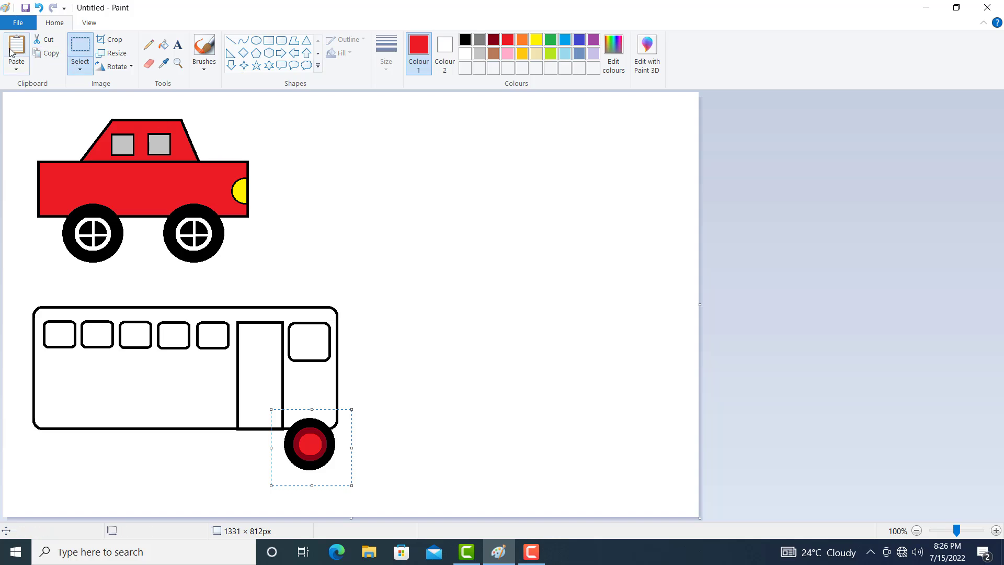
click(16, 46)
drag(39, 149, 69, 439)
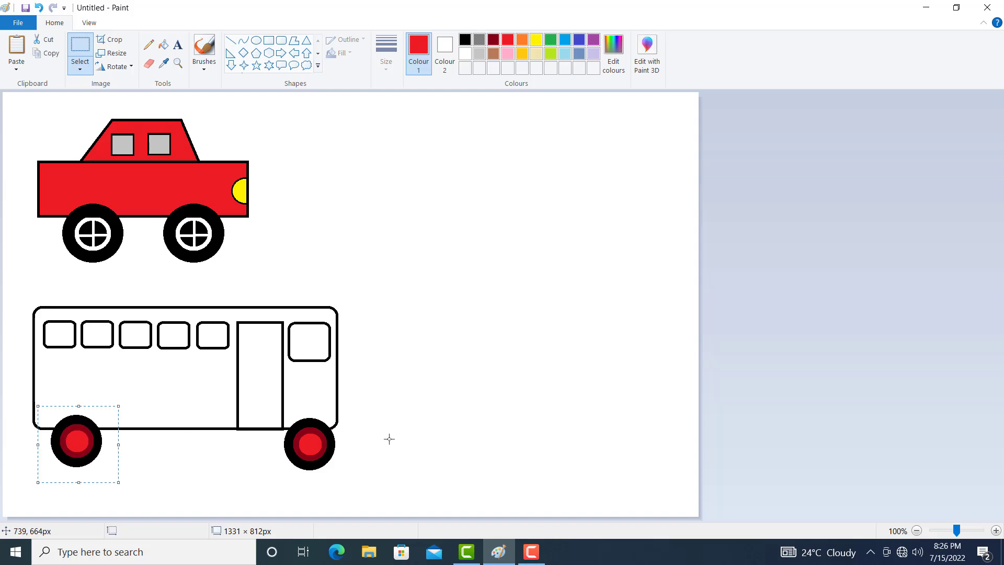
click(16, 47)
drag(58, 150, 186, 438)
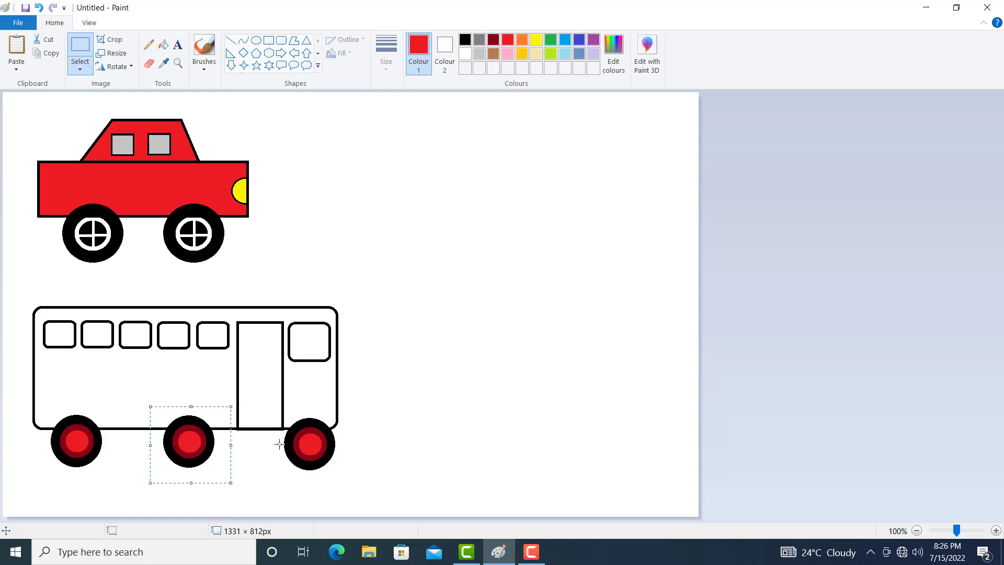
click(424, 408)
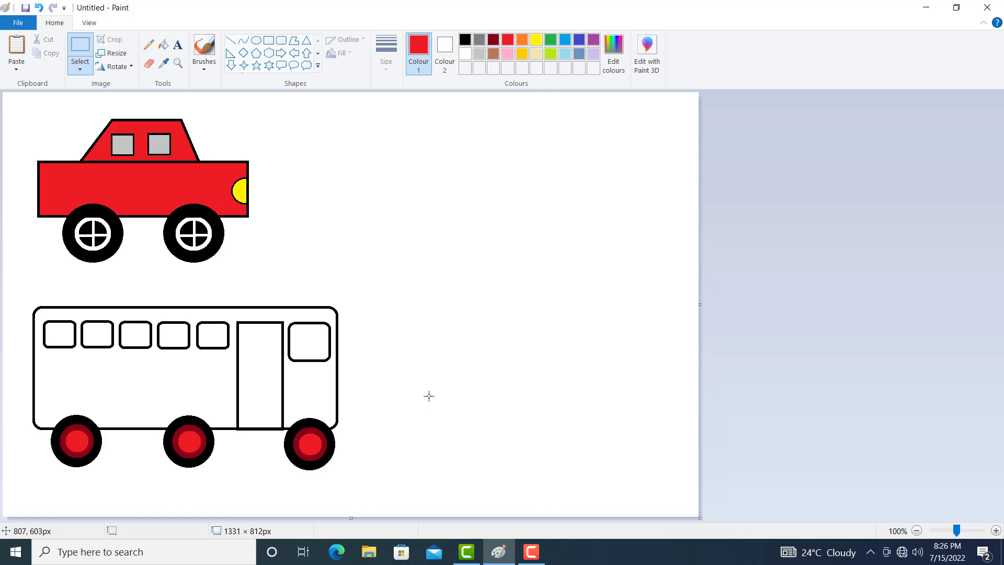
click(268, 41)
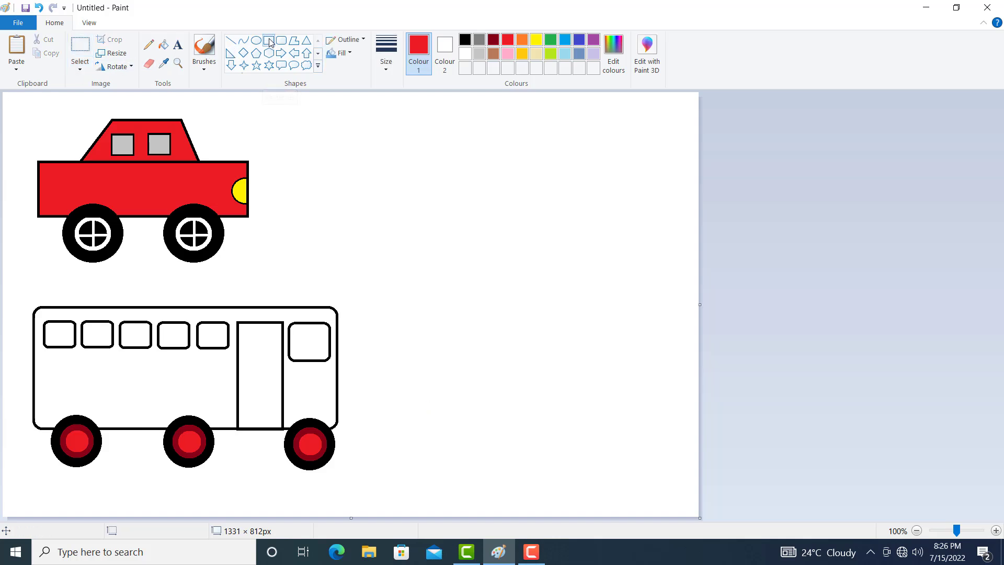
Draw a black 327 × 26px rectangle above the roof using the third line thickness.
click(464, 40)
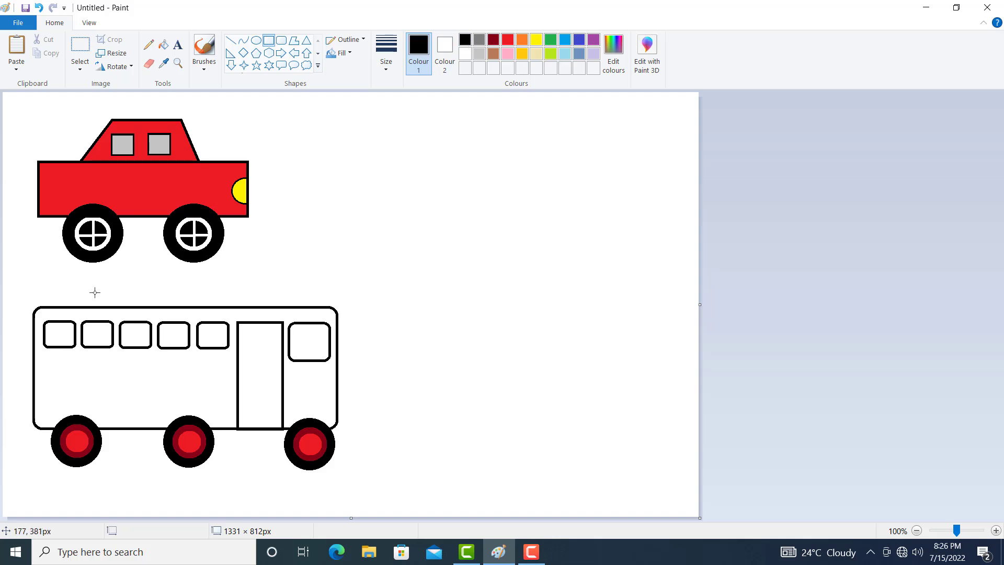
drag(93, 294, 263, 306)
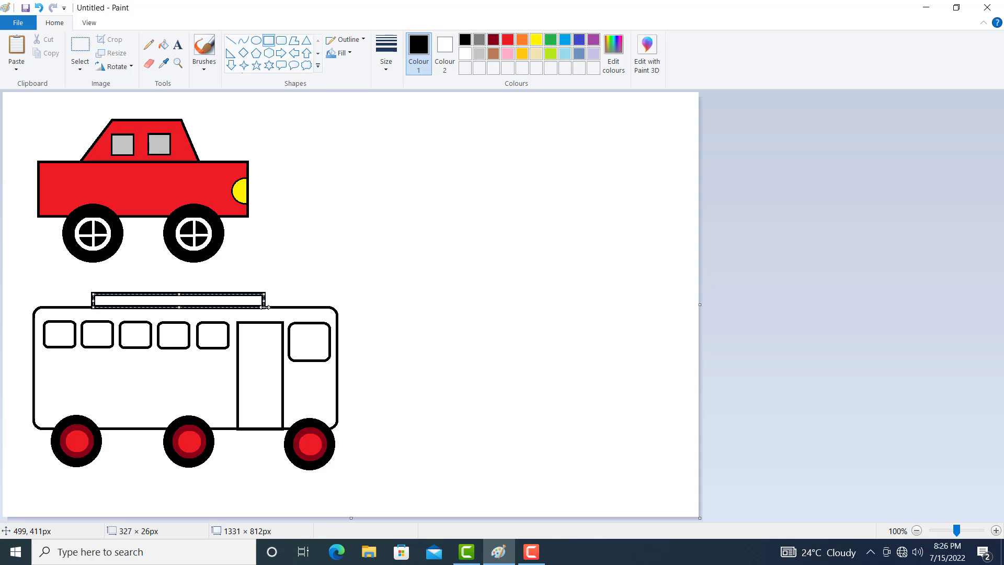
click(388, 69)
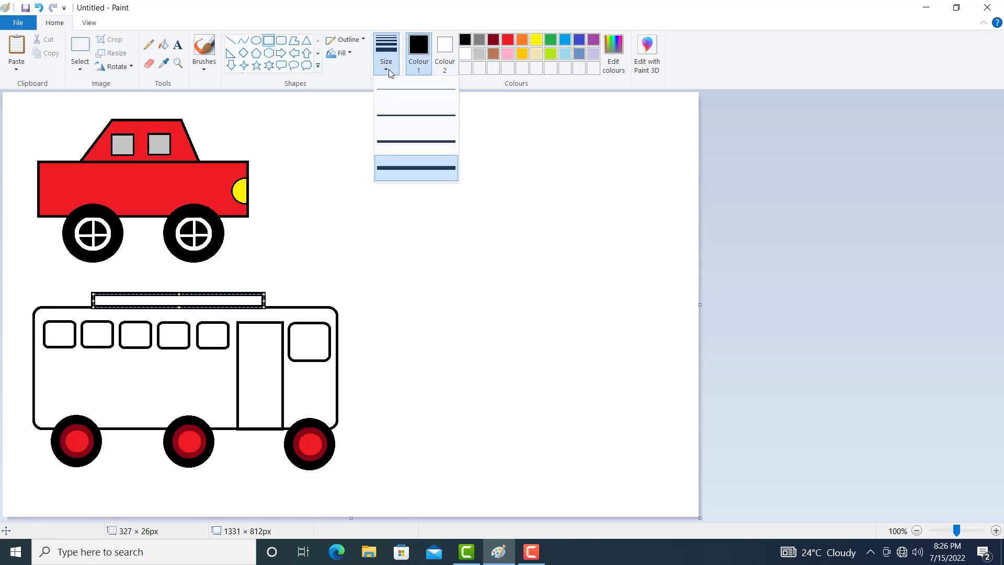
click(411, 141)
click(409, 259)
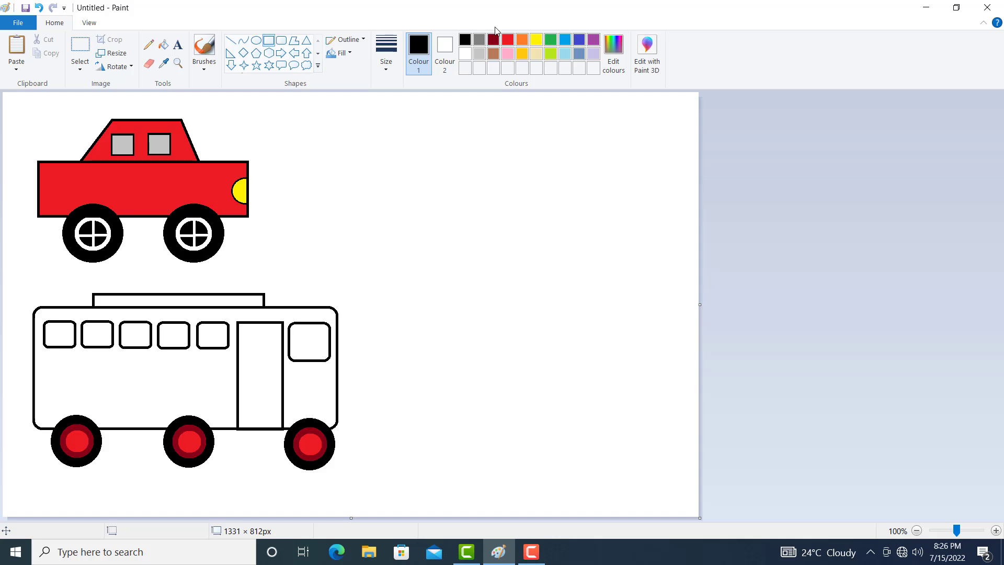
click(163, 45)
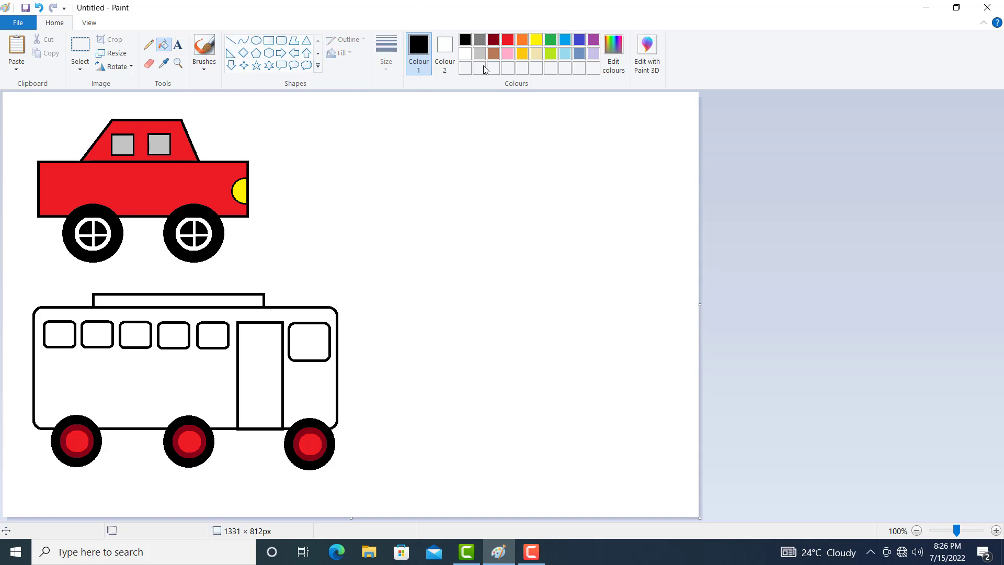
Fill the bus body yellow.
click(508, 41)
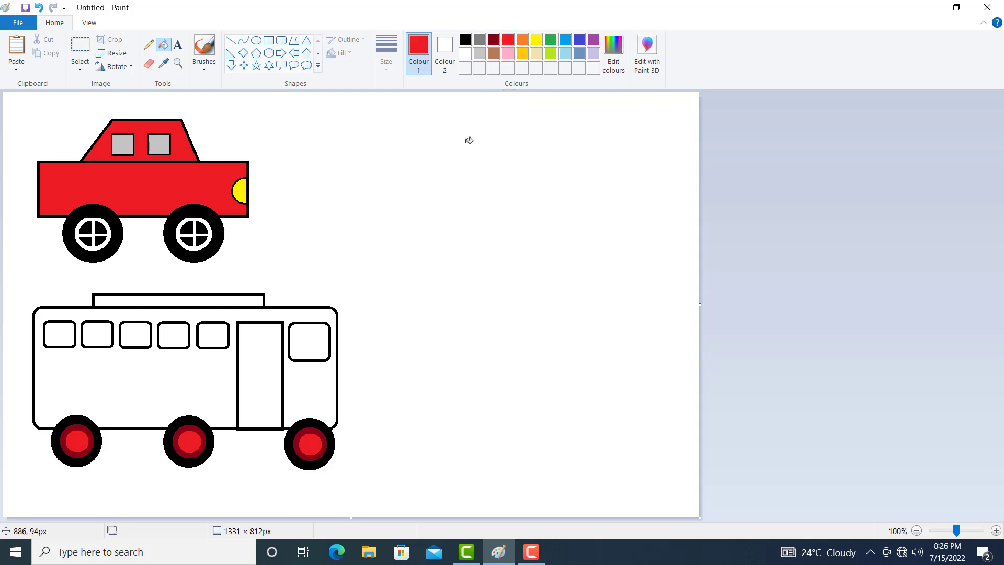
click(537, 41)
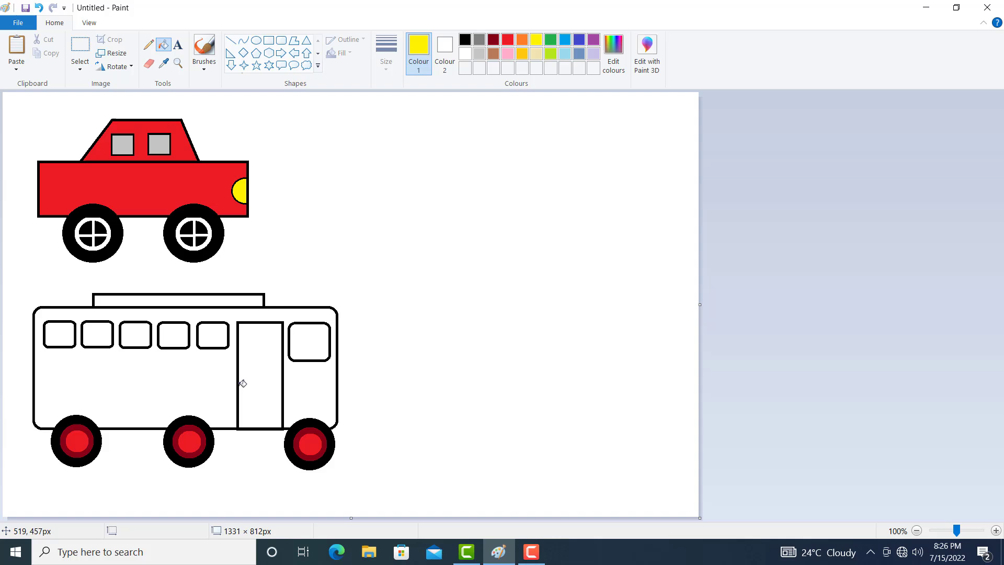
click(191, 396)
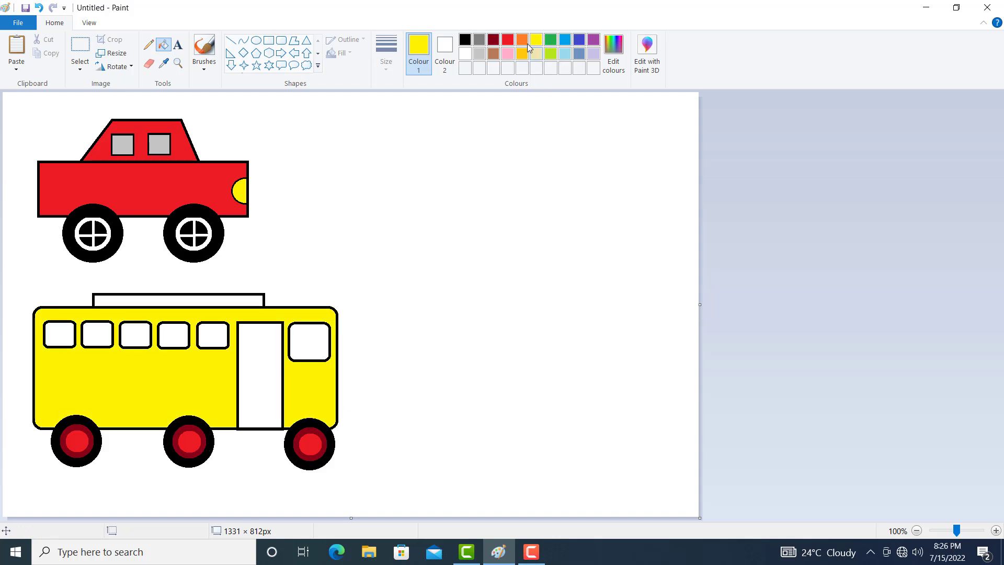
Mix a slightly darker custom grey and fill the bus door with it.
click(477, 55)
click(615, 65)
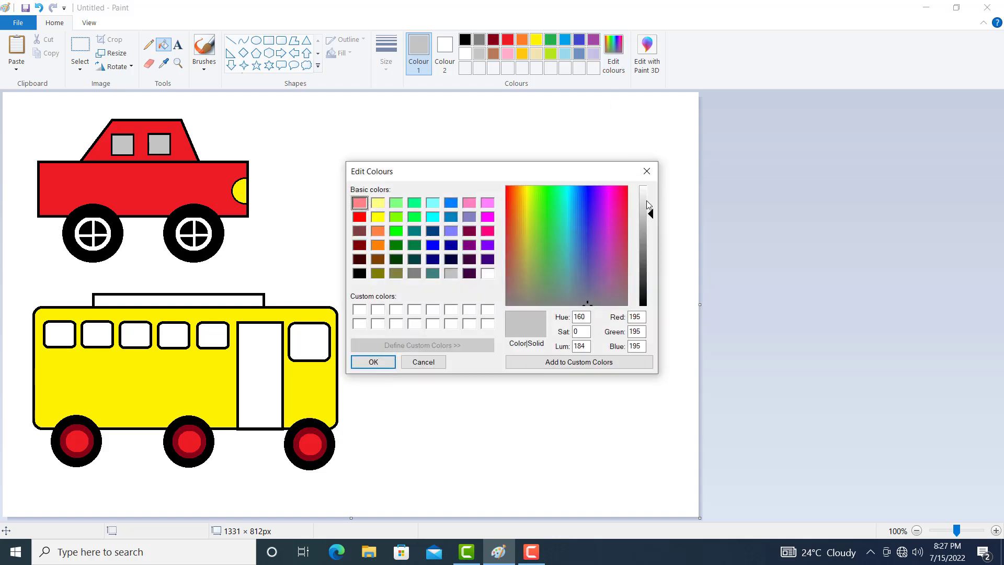
drag(651, 216, 651, 220)
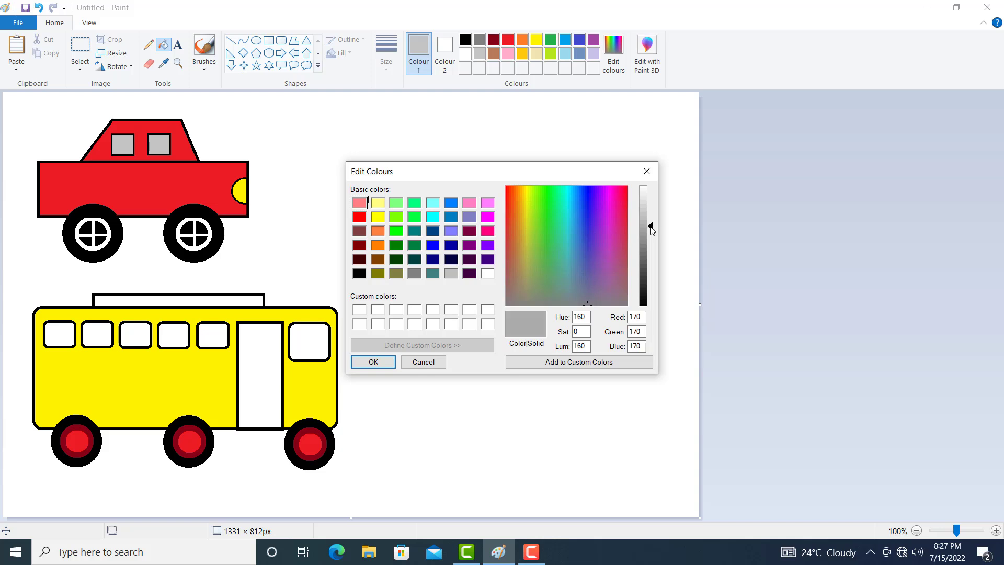
click(384, 372)
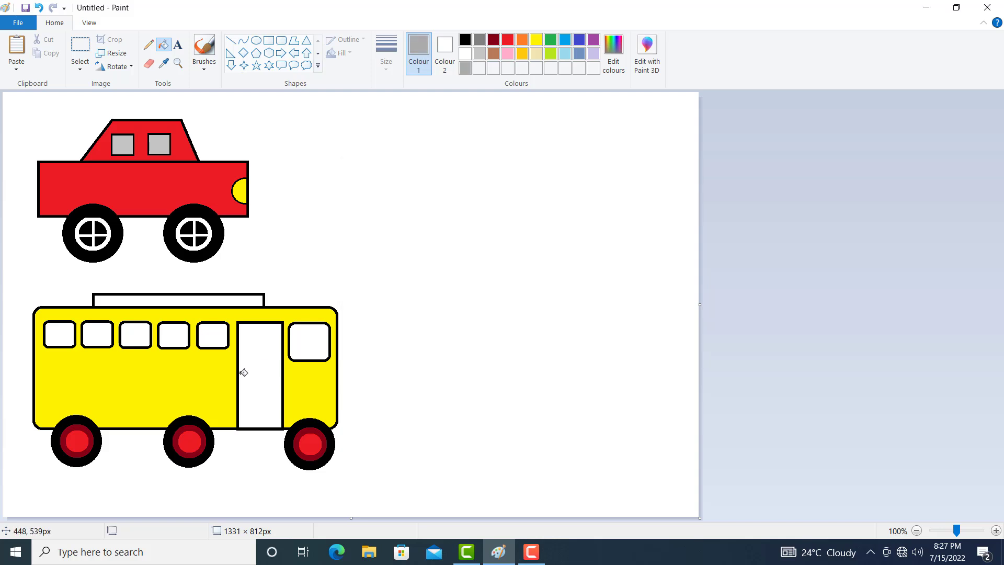
click(259, 372)
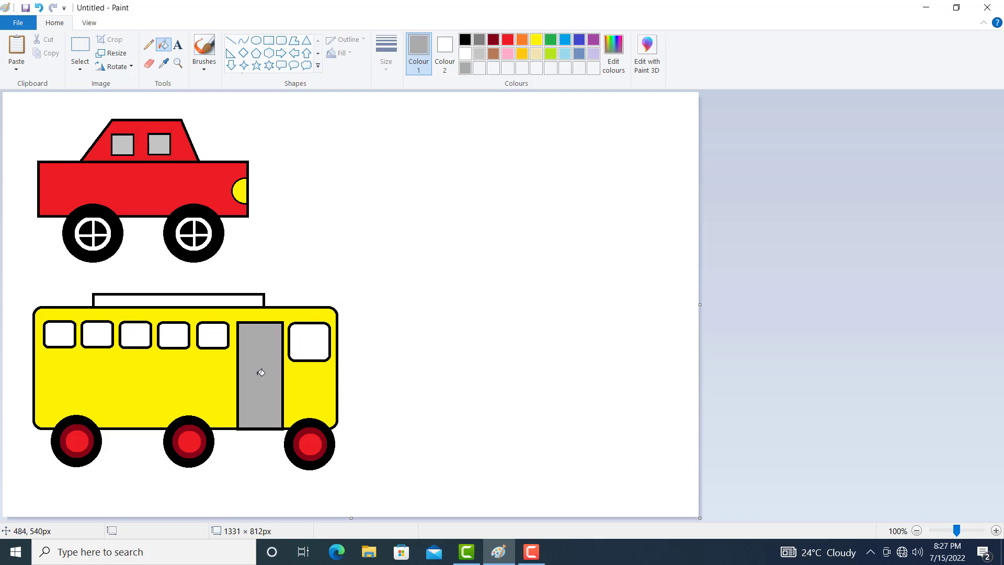
Mix a lighter custom grey and fill all the bus windows with it.
click(613, 62)
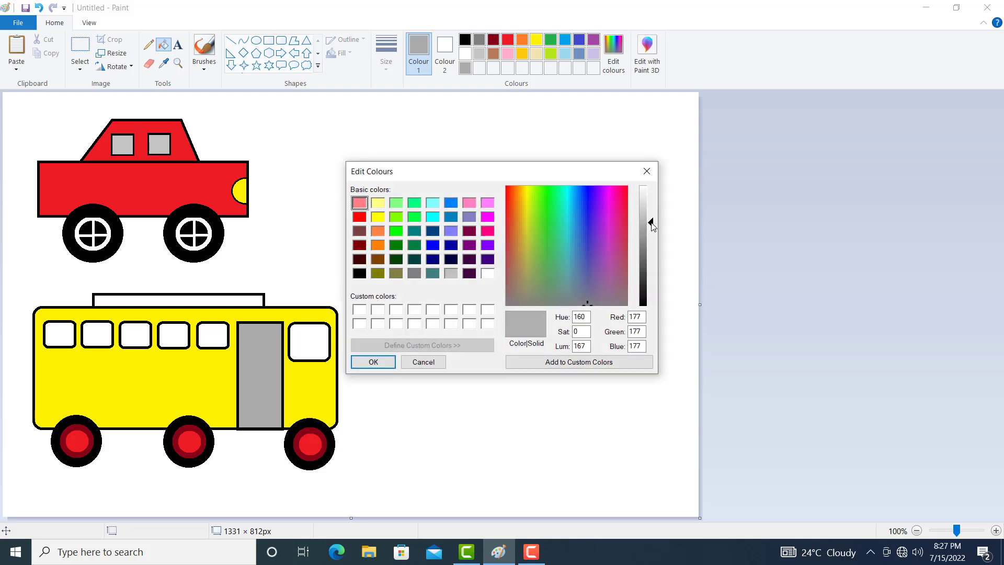
drag(652, 226, 653, 211)
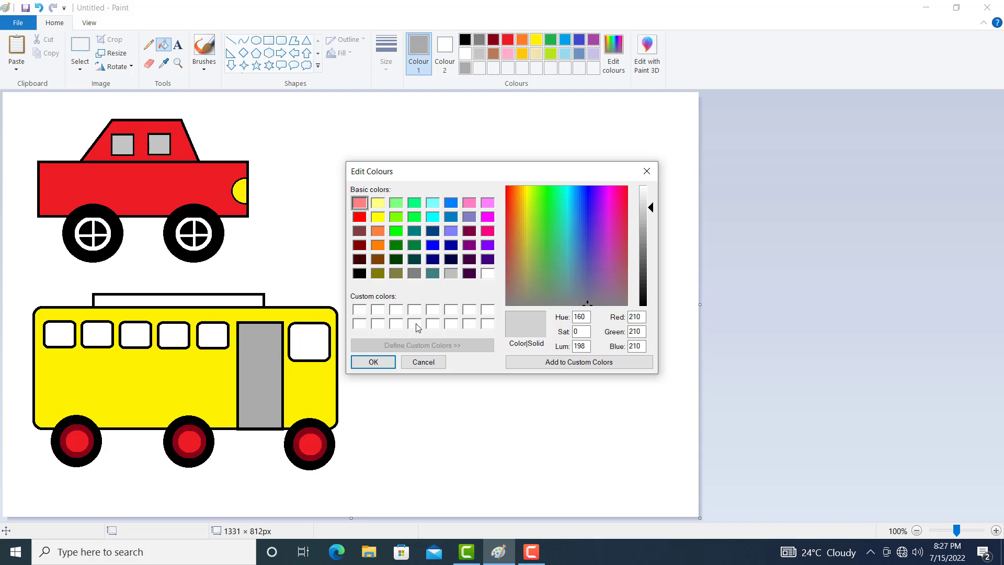
click(378, 361)
click(314, 338)
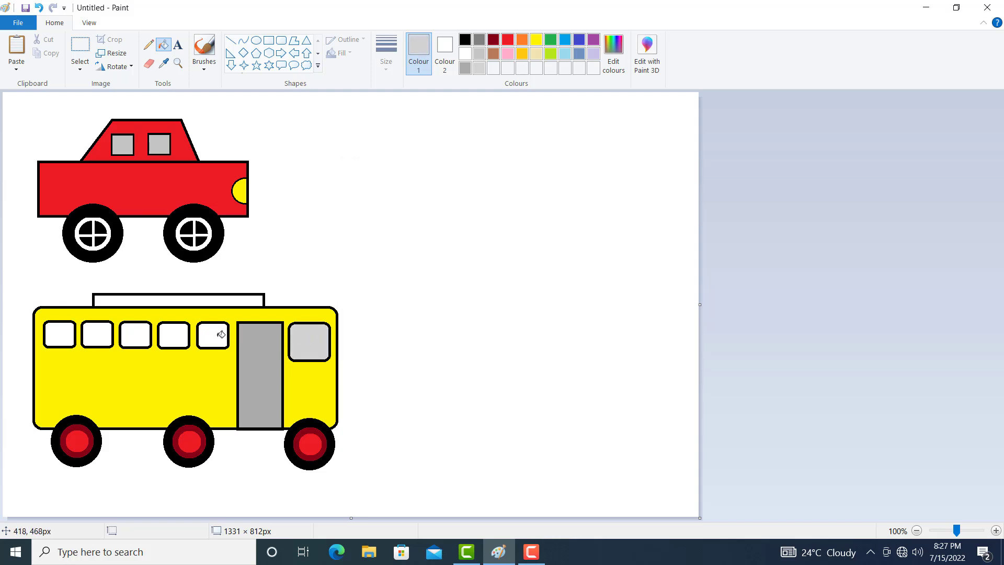
click(220, 334)
click(174, 333)
click(130, 335)
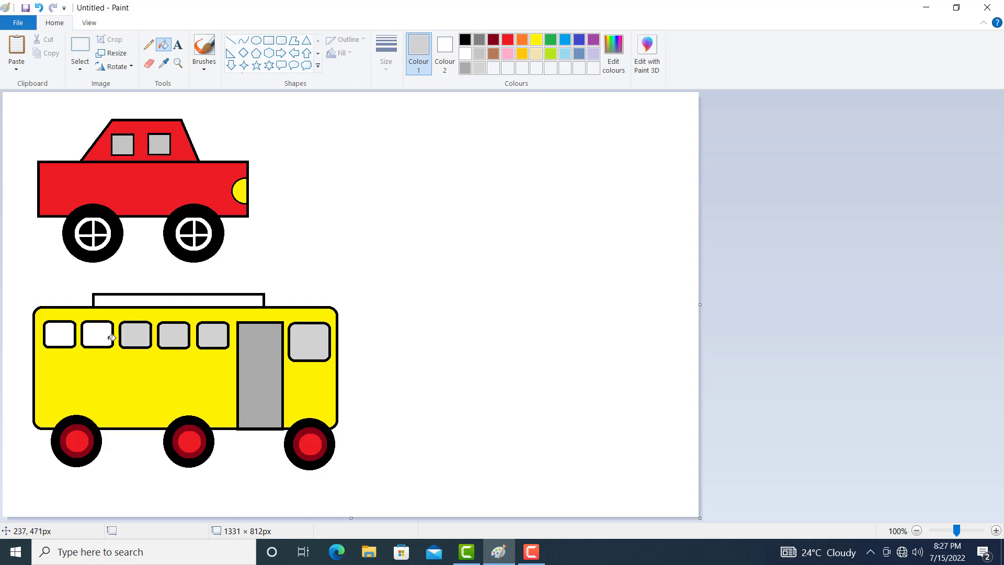
click(98, 336)
click(66, 335)
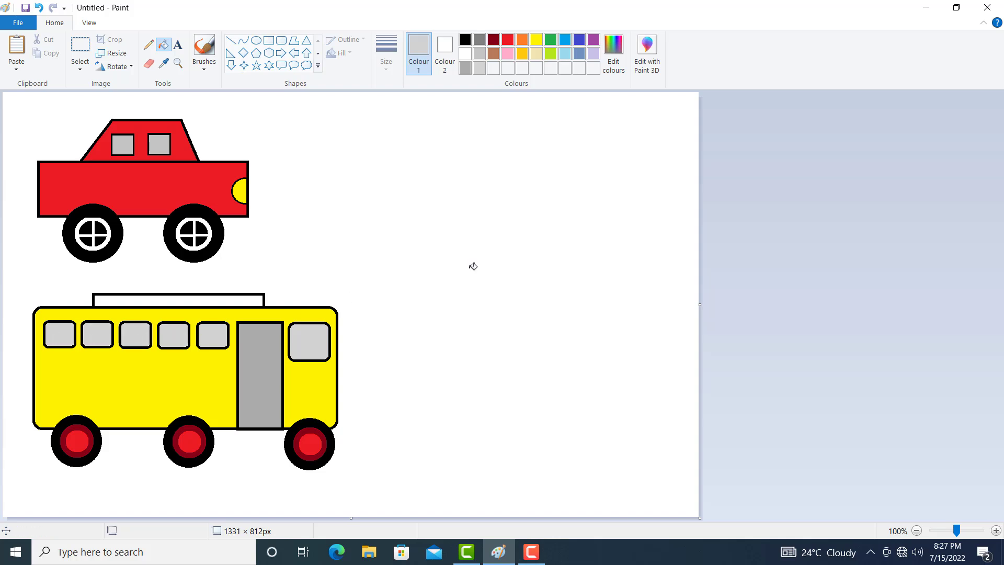
Fill the roof rack yellow, then set up the Rectangle tool with red.
click(541, 41)
click(260, 299)
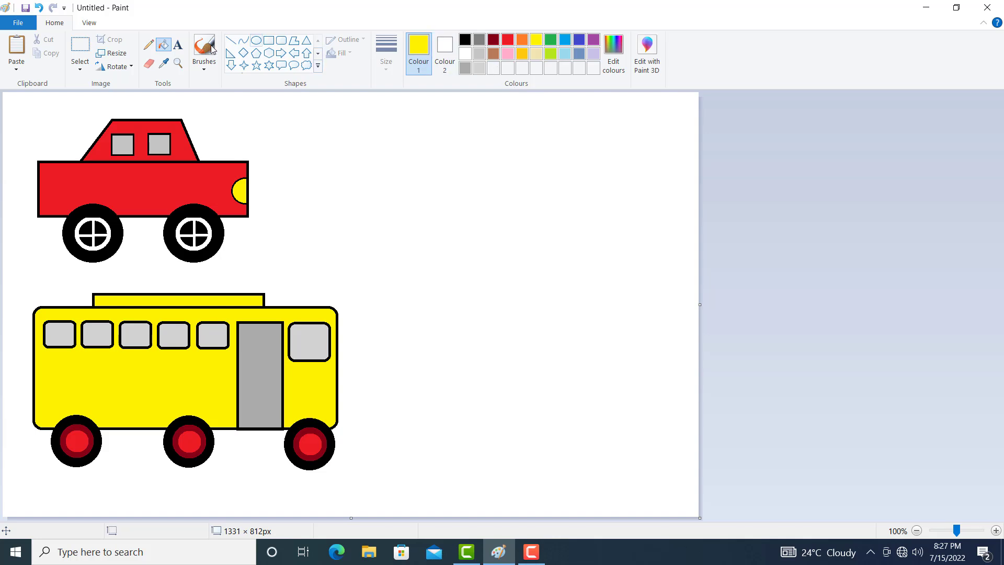
click(269, 42)
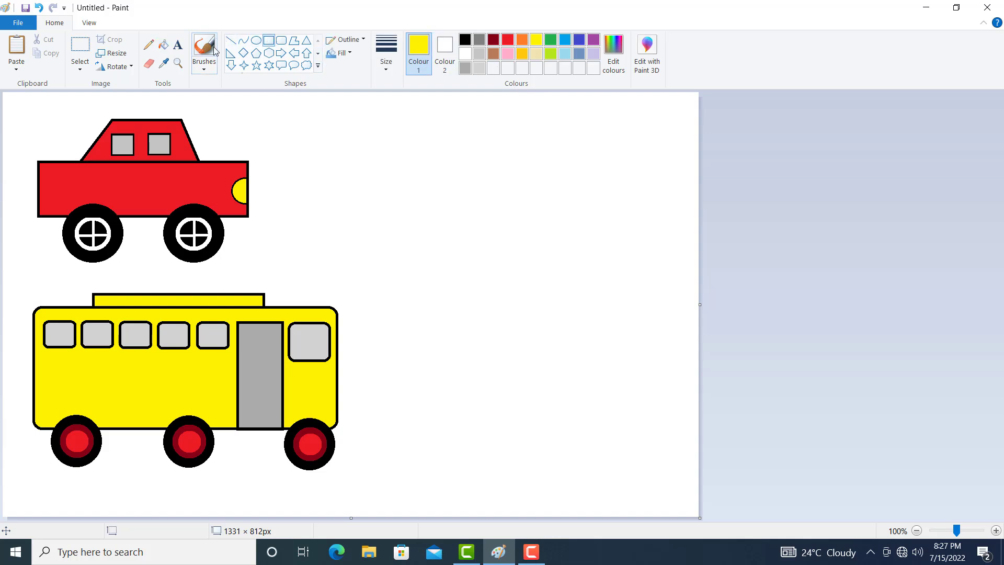
click(508, 41)
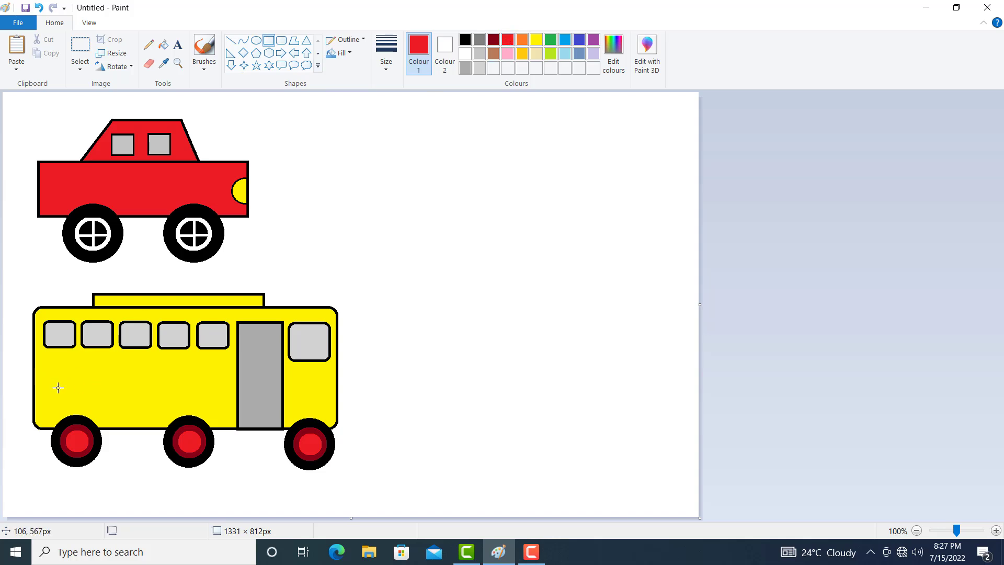
Draw two thin red horizontal bars, one under the other, across the bus's lower left side.
drag(53, 378, 169, 381)
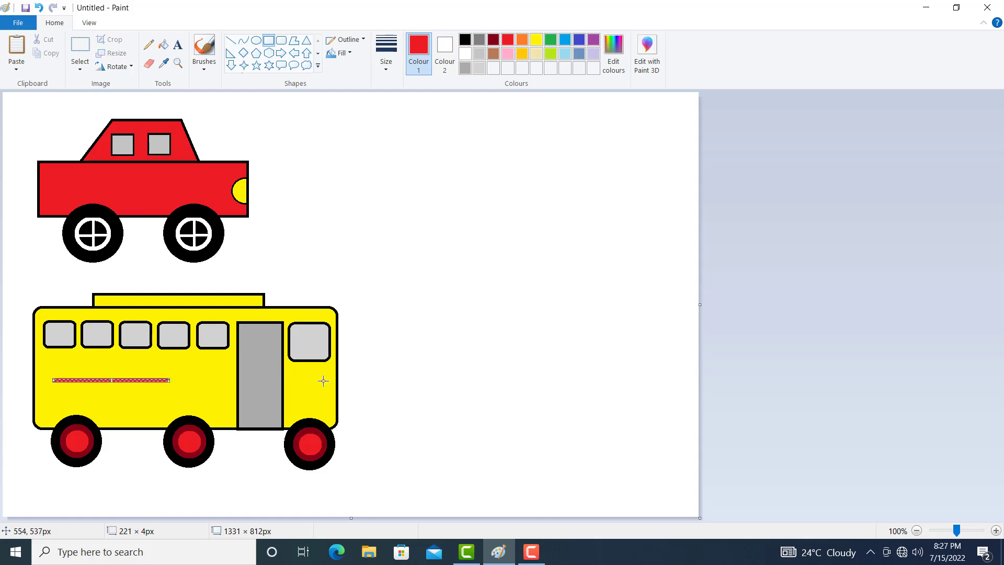
click(410, 343)
drag(90, 390, 168, 392)
click(446, 403)
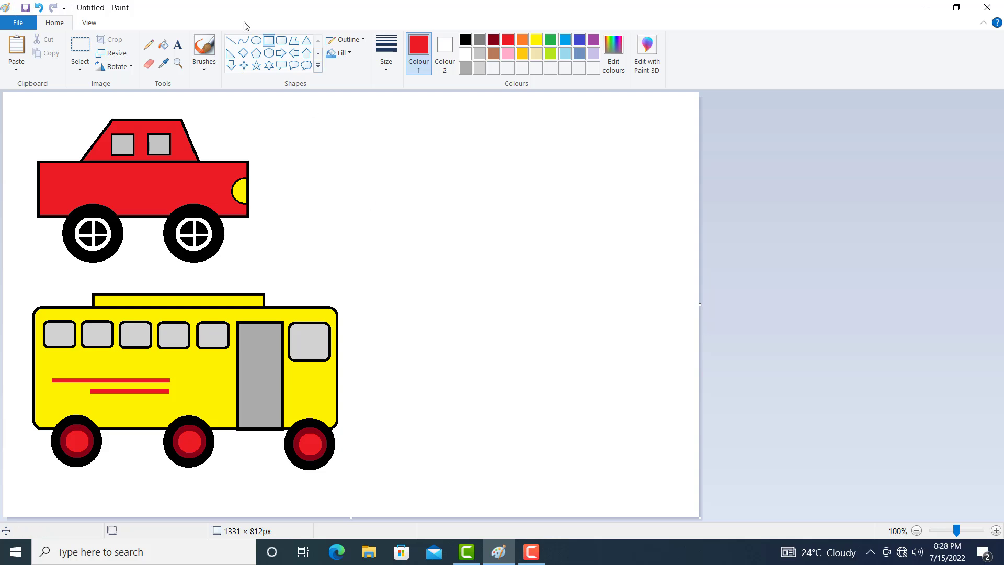
click(466, 39)
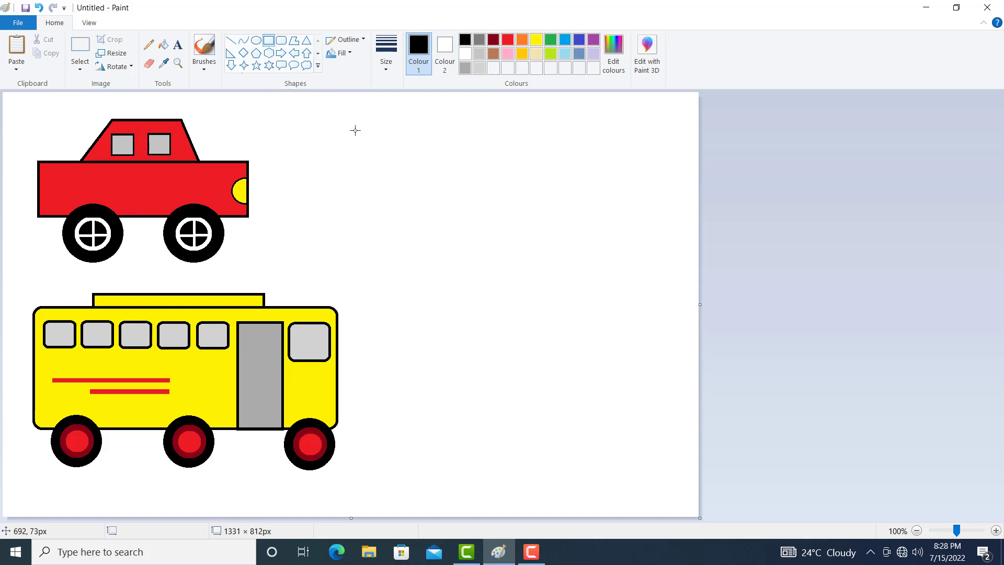
Draw a black square cab with a window, plus a long body rectangle to its right.
drag(355, 134, 468, 249)
mouse_move(435, 217)
mouse_down()
mouse_move(445, 203)
mouse_move(462, 359)
mouse_move(470, 359)
mouse_move(454, 331)
mouse_up()
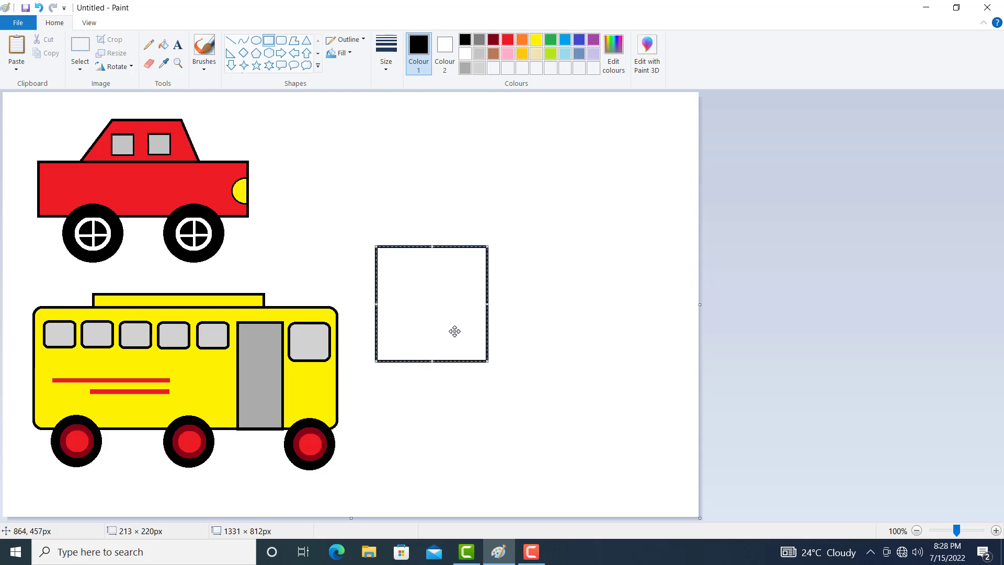
drag(487, 360, 512, 371)
click(537, 329)
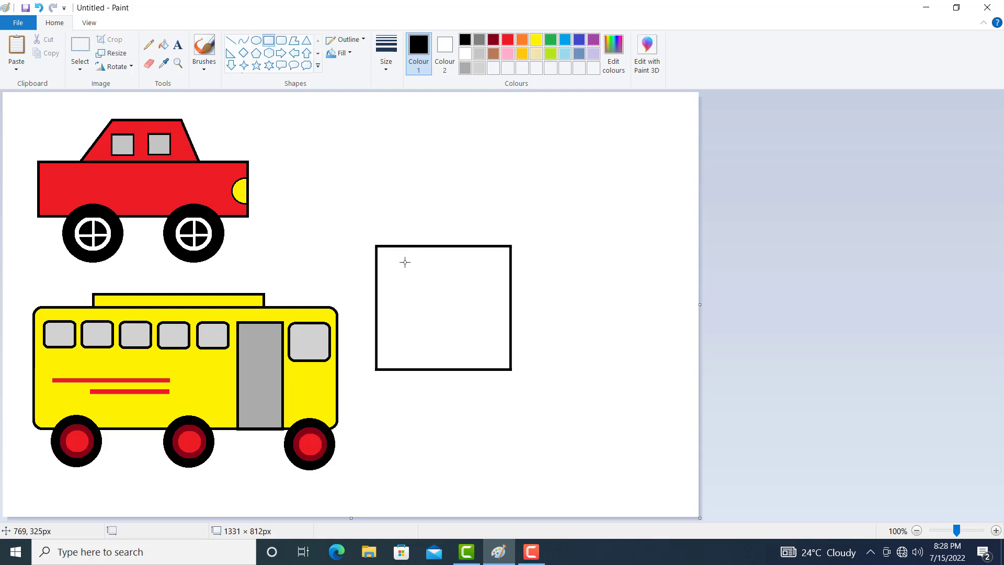
drag(404, 262, 476, 317)
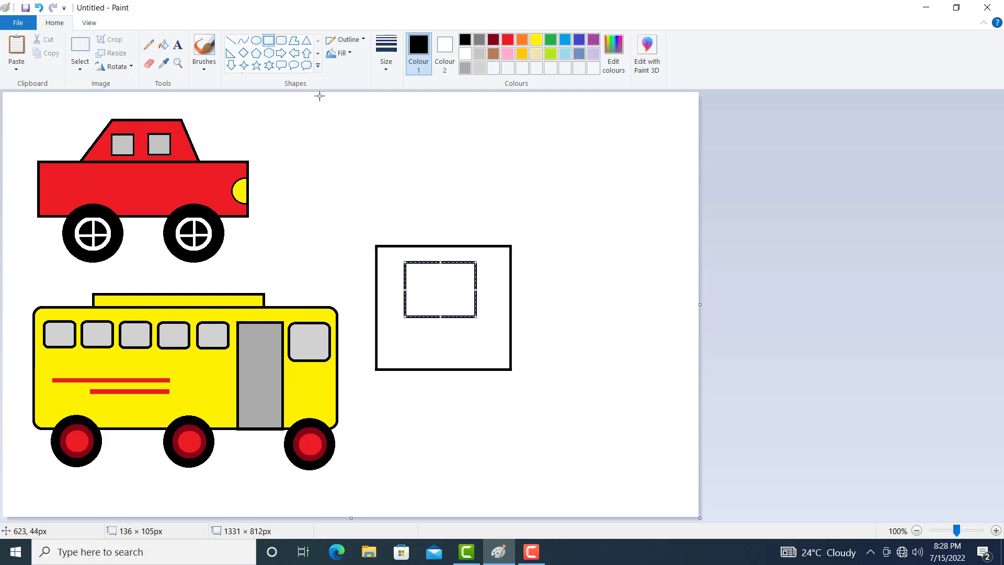
click(269, 40)
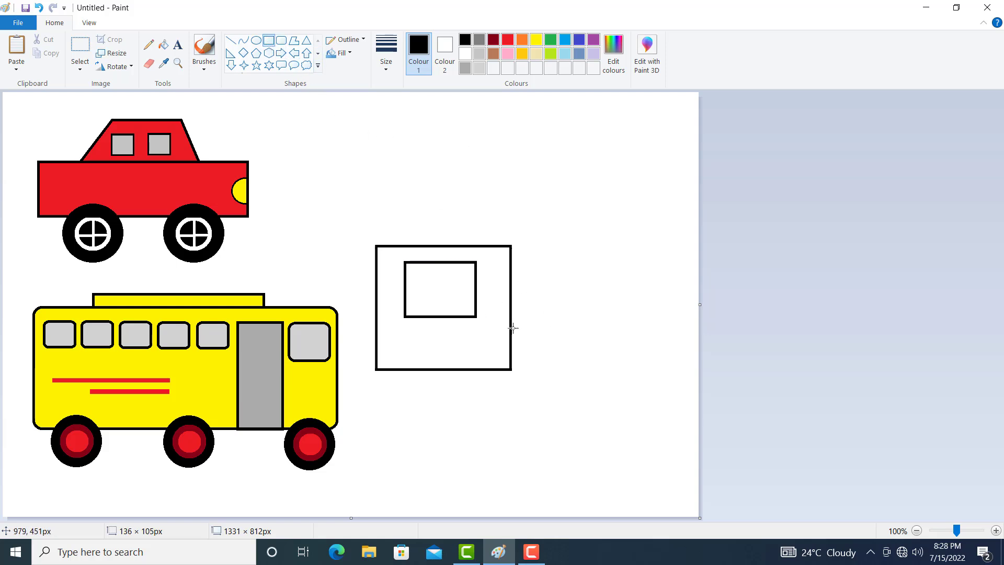
drag(511, 313, 633, 369)
click(575, 401)
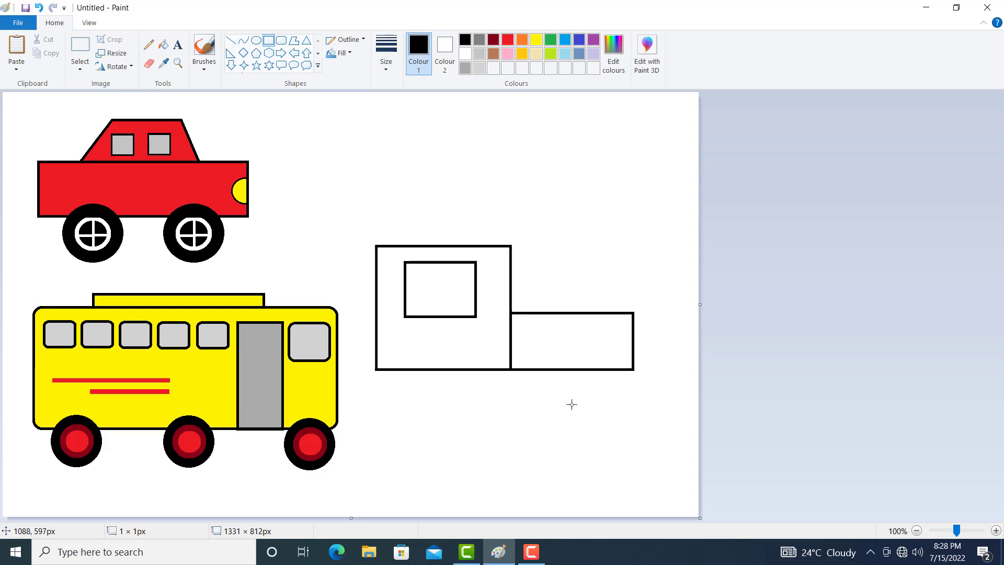
Add a triangular front to the train body with the Polygon tool.
click(293, 46)
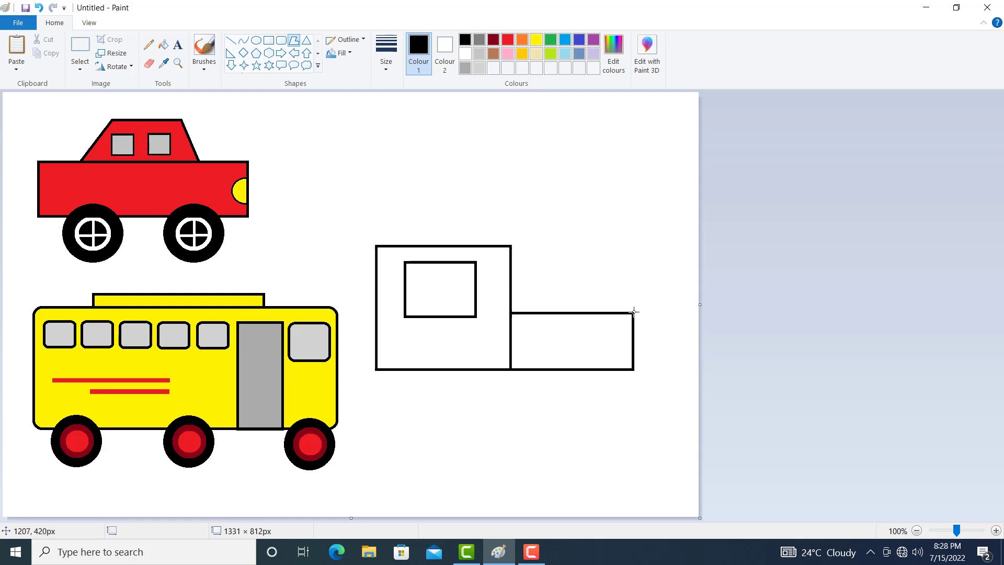
drag(634, 312, 678, 359)
key(ctrl+z)
drag(634, 370, 672, 371)
click(634, 313)
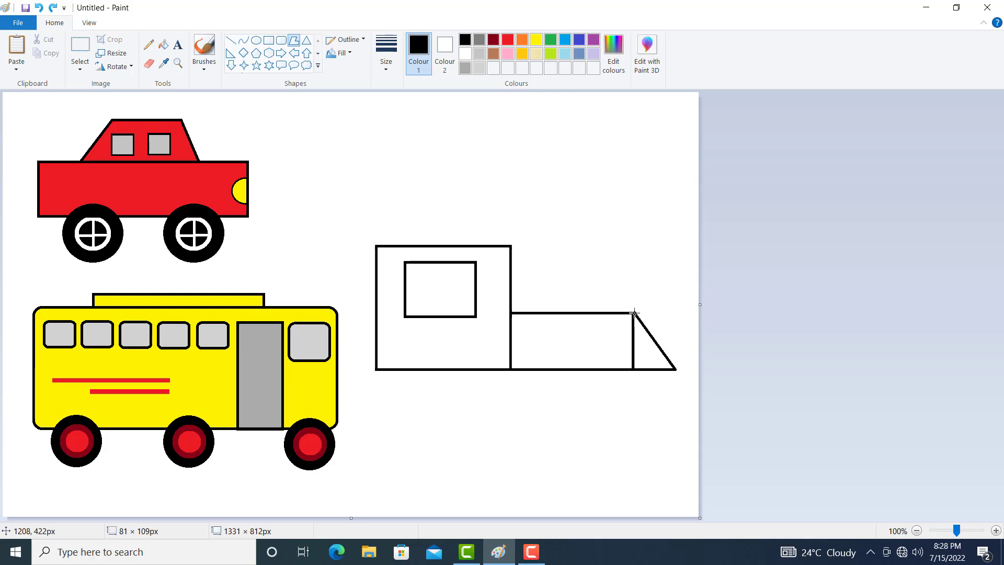
click(633, 369)
click(662, 401)
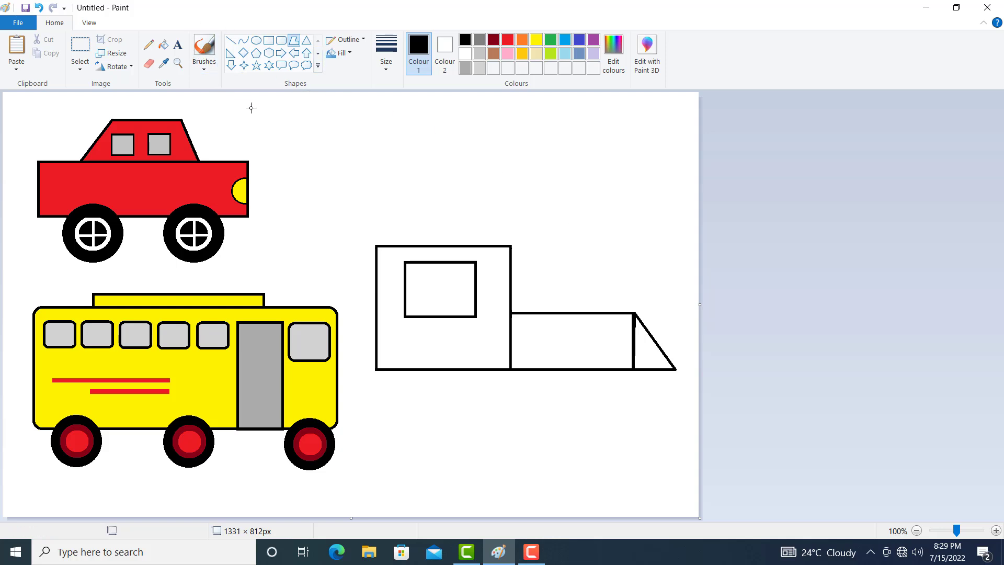
Draw a small rectangular chimney on top of the train body.
click(268, 40)
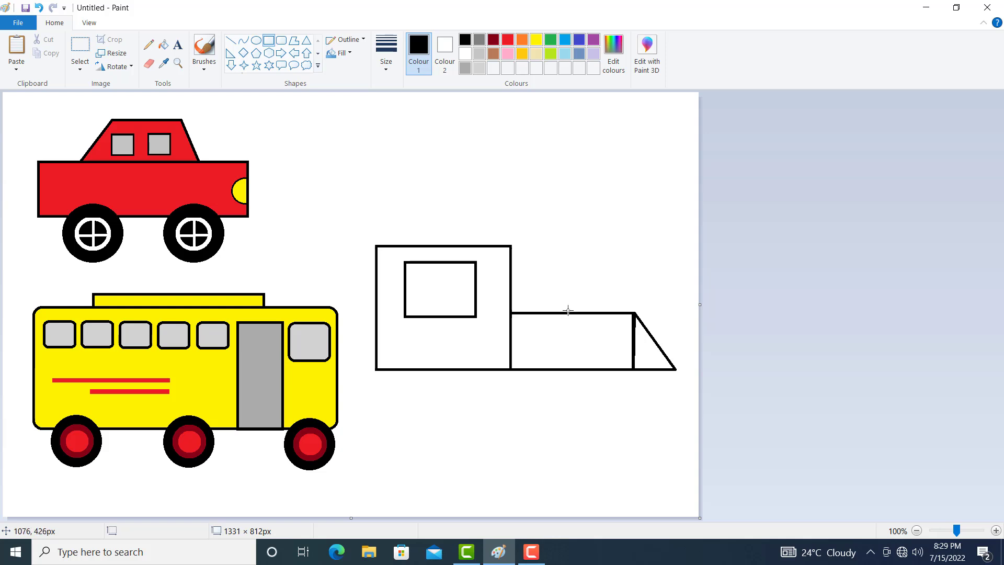
click(386, 52)
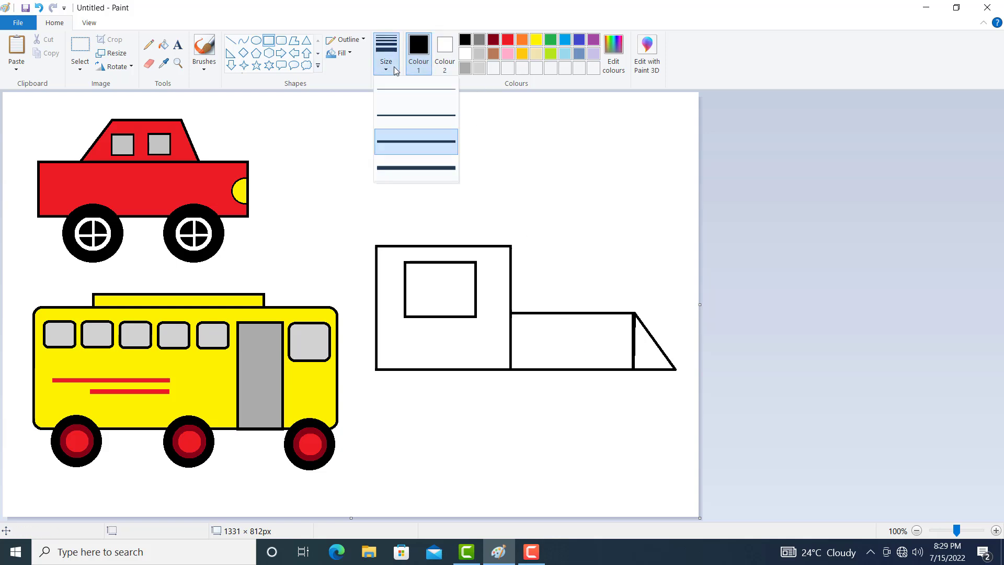
click(575, 271)
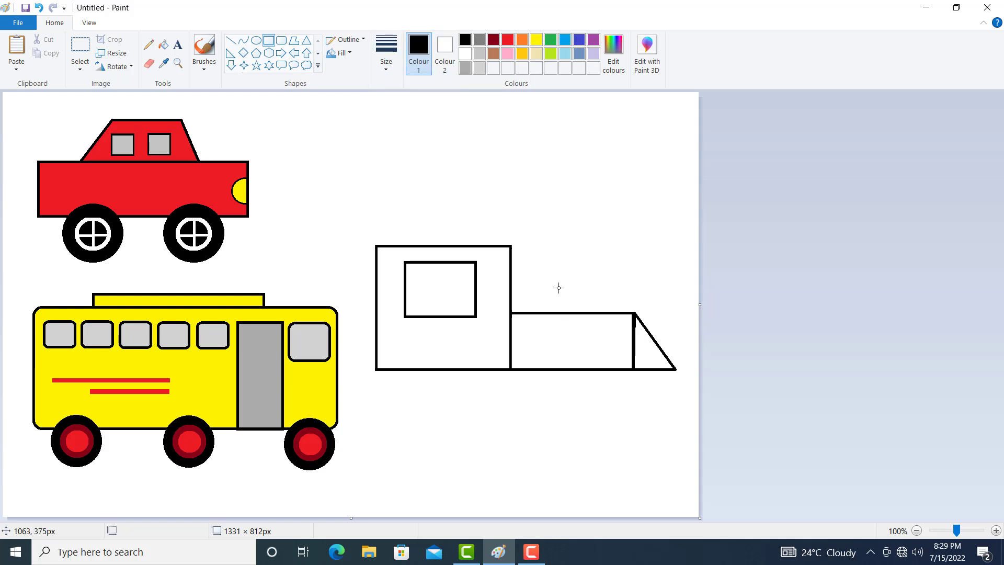
drag(558, 284, 574, 313)
click(546, 295)
Add a flat cap rectangle above the chimney and nudge it into position with the arrow keys.
mouse_move(551, 274)
mouse_down()
mouse_move(582, 285)
mouse_move(568, 284)
mouse_move(571, 272)
mouse_move(562, 278)
mouse_up()
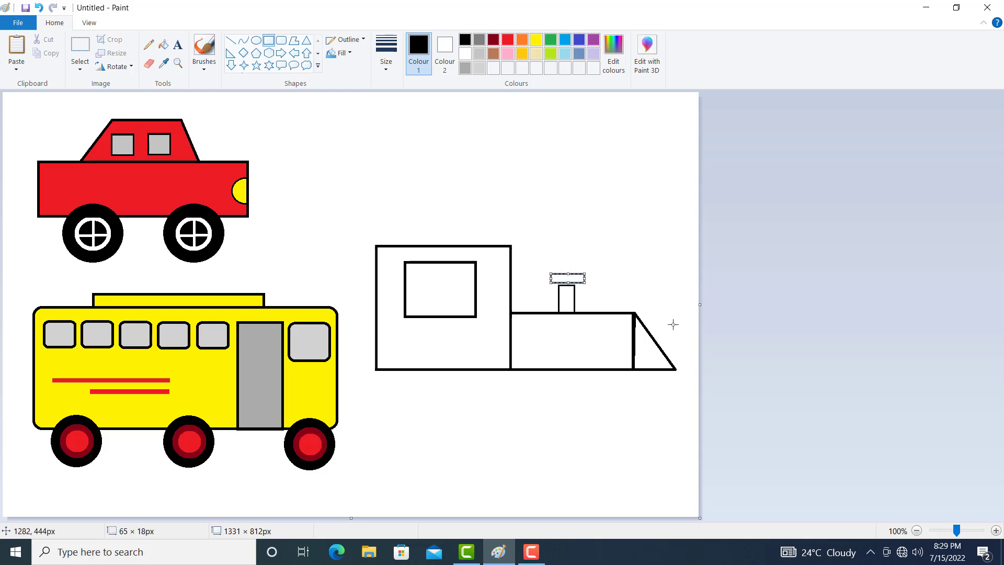
key(Down)
key(Down)
key(Left)
key(Left)
key(Left)
key(Left)
key(Left)
key(Left)
key(Right)
key(Right)
key(Right)
key(Right)
key(Right)
key(Down)
key(Down)
key(Down)
key(Down)
key(Down)
key(Up)
key(Up)
key(Up)
key(Up)
key(Up)
key(Up)
Zoom in on the chimney, erase the misplaced cap, and redraw it on top.
click(178, 63)
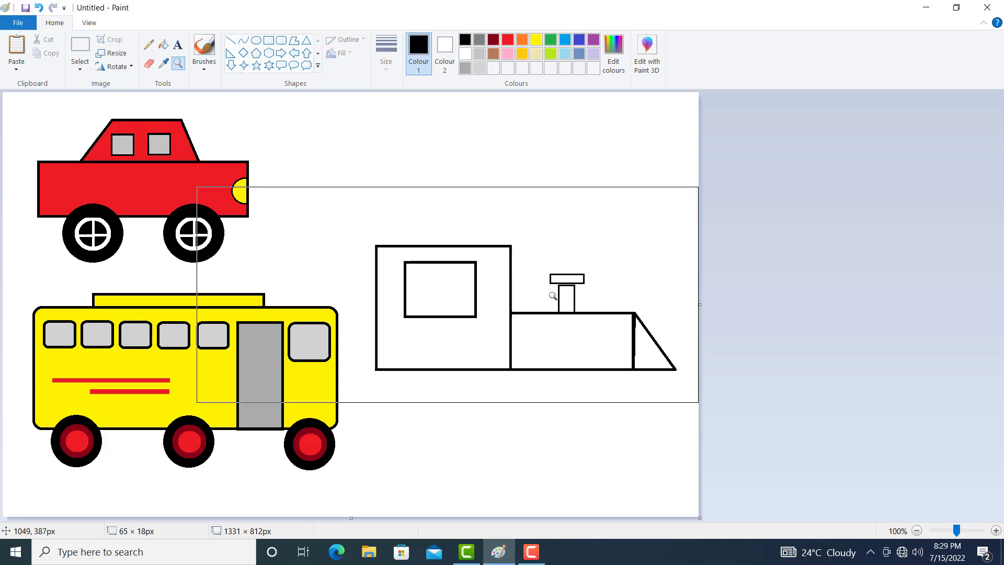
click(553, 296)
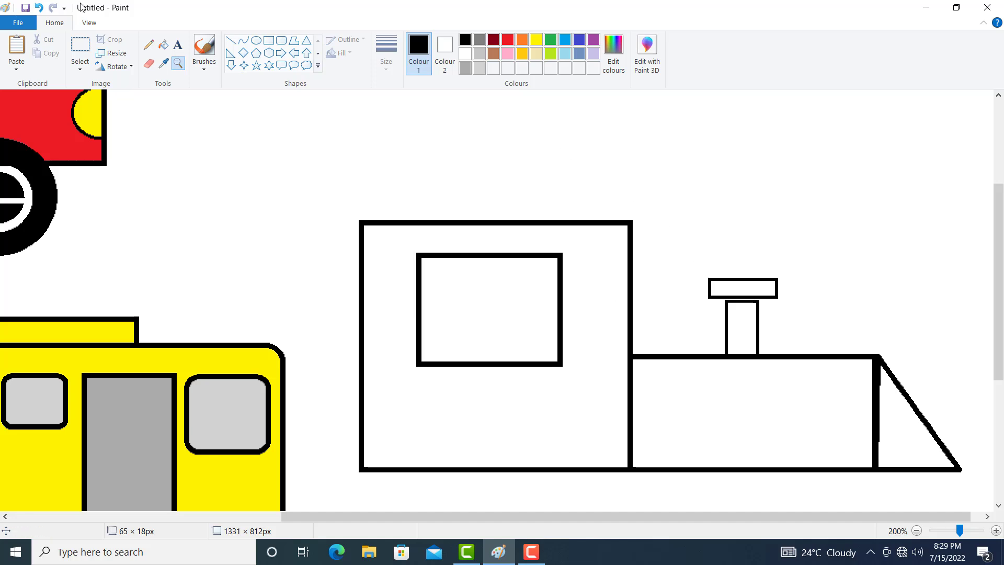
click(85, 50)
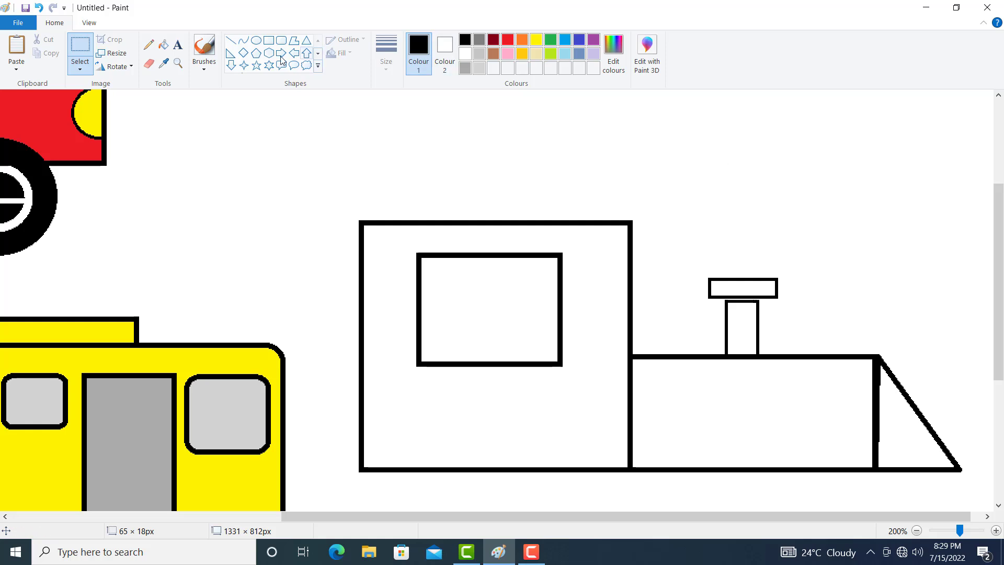
click(148, 62)
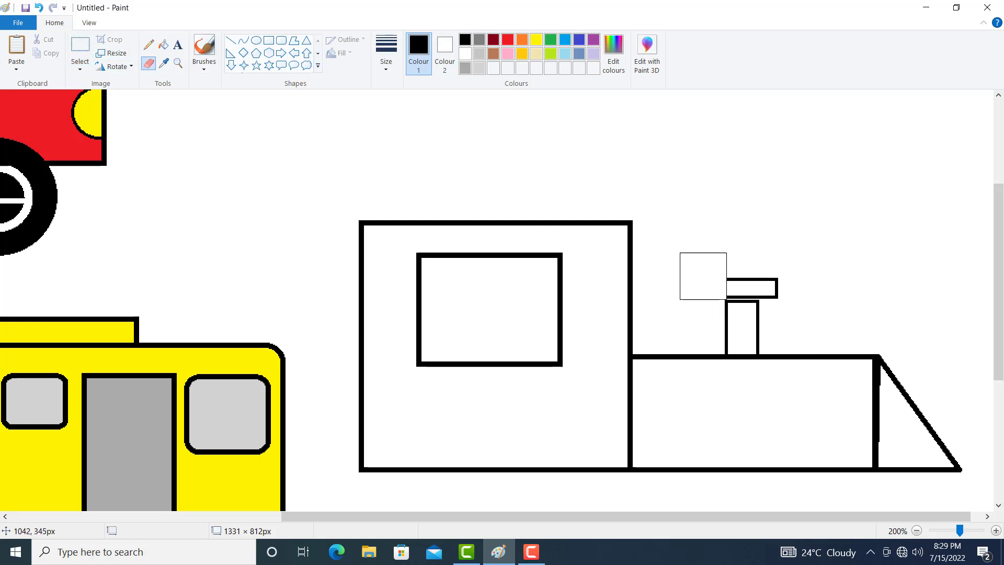
mouse_move(703, 276)
mouse_down()
mouse_move(753, 275)
mouse_move(740, 262)
mouse_move(699, 277)
mouse_up()
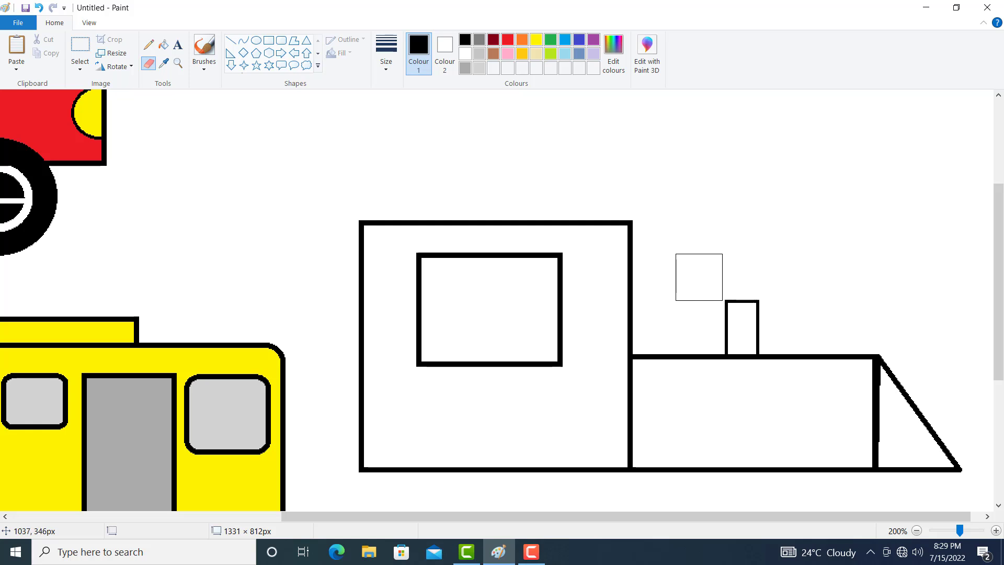
click(269, 41)
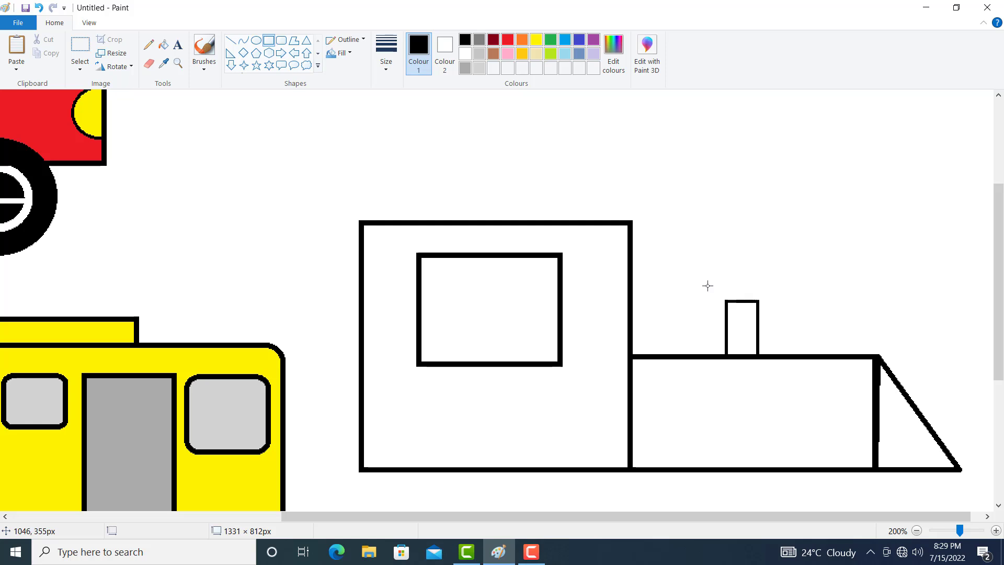
drag(709, 285, 776, 300)
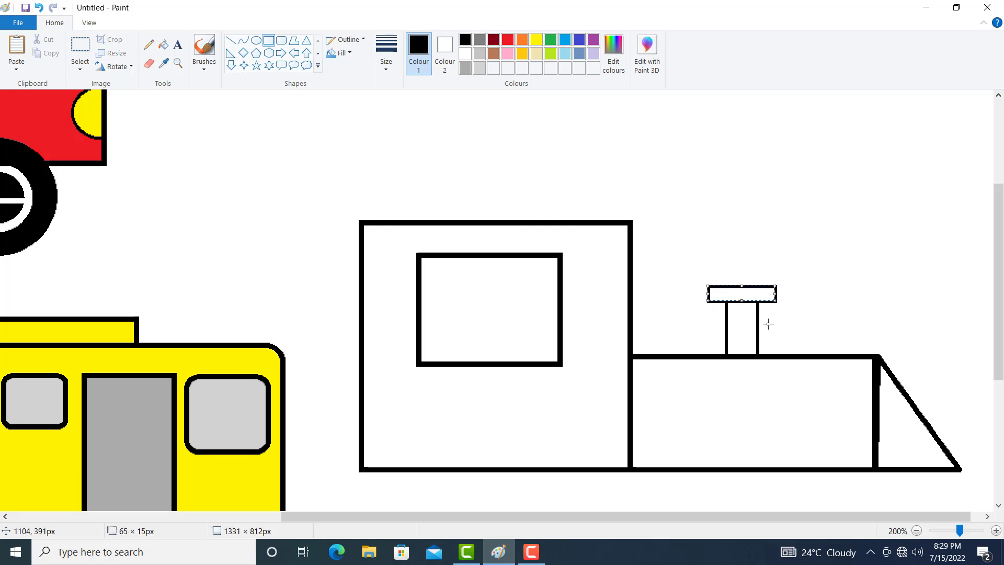
Draw a sloped trapezoid crown on the chimney cap, then zoom back out.
click(294, 46)
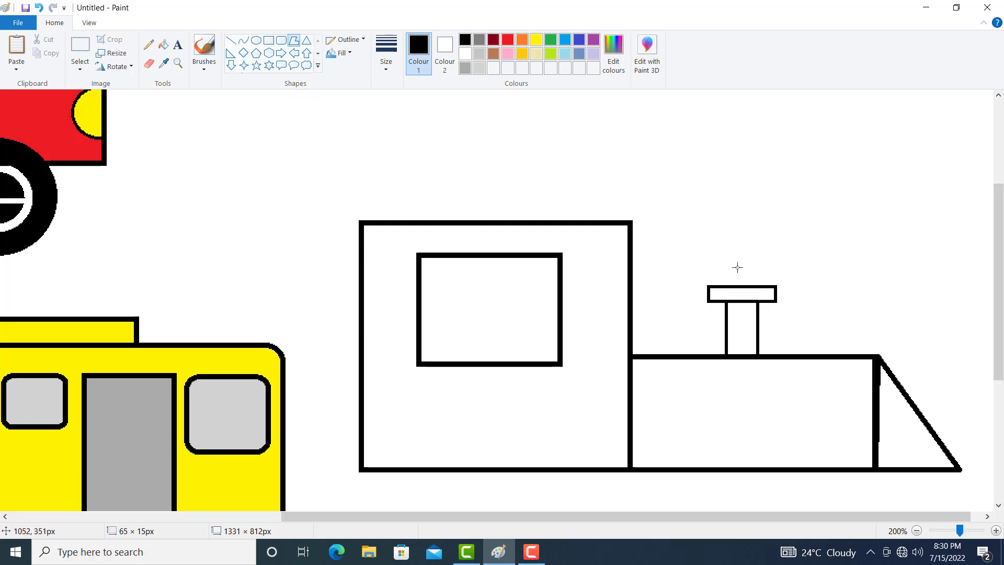
drag(709, 285, 728, 258)
click(754, 257)
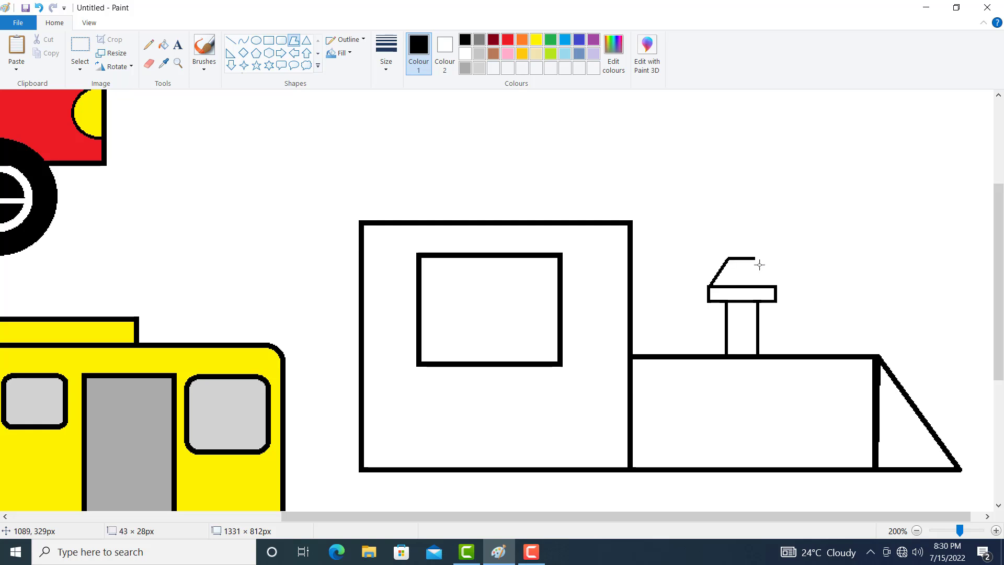
click(774, 285)
click(713, 285)
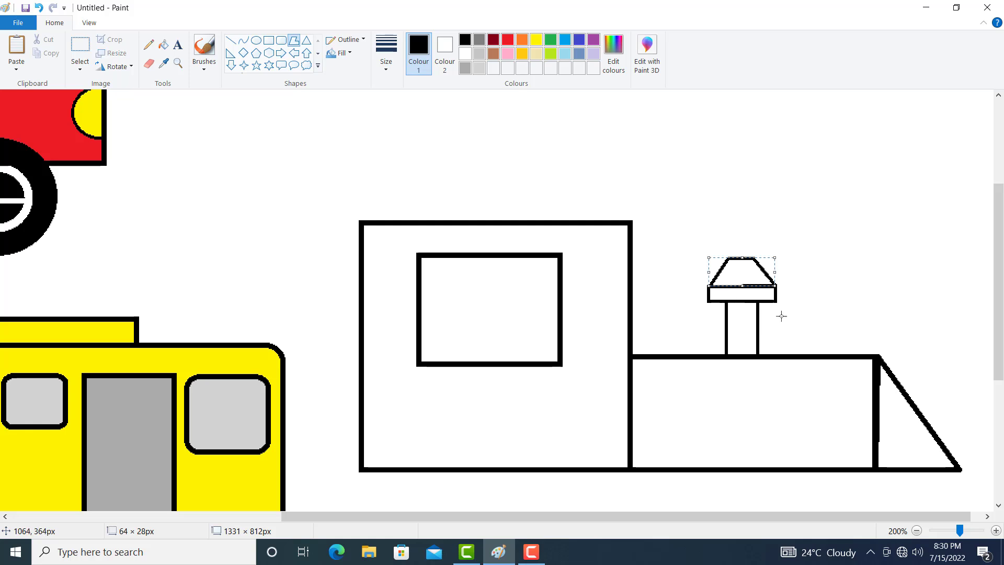
click(795, 295)
click(178, 63)
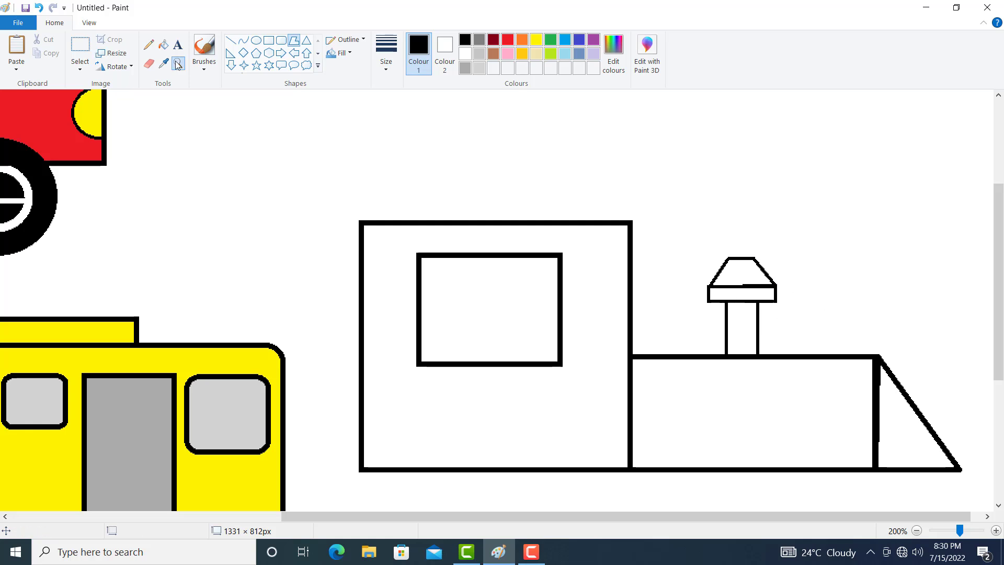
right_click(606, 332)
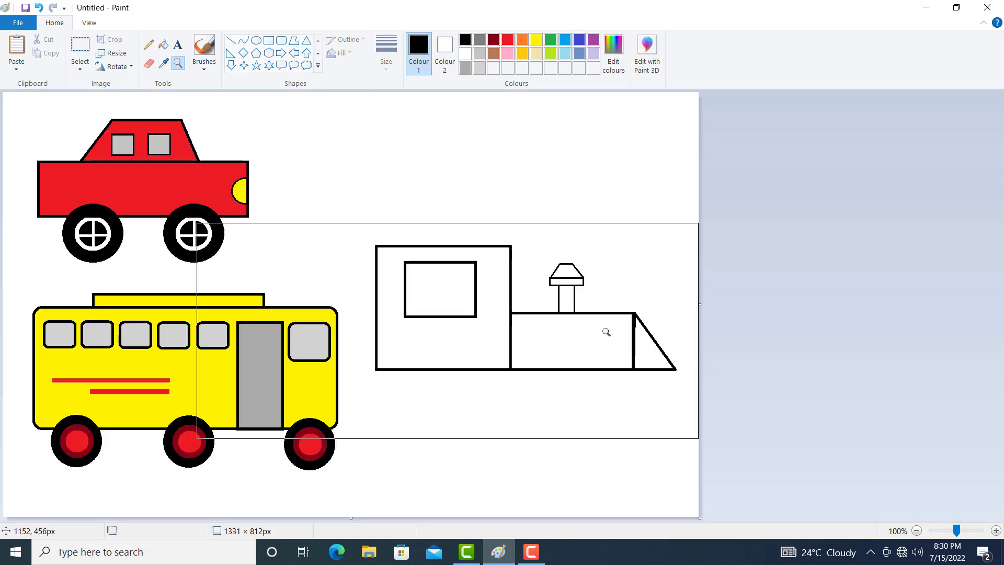
Draw a large ellipse below the train and fill it blue.
click(258, 44)
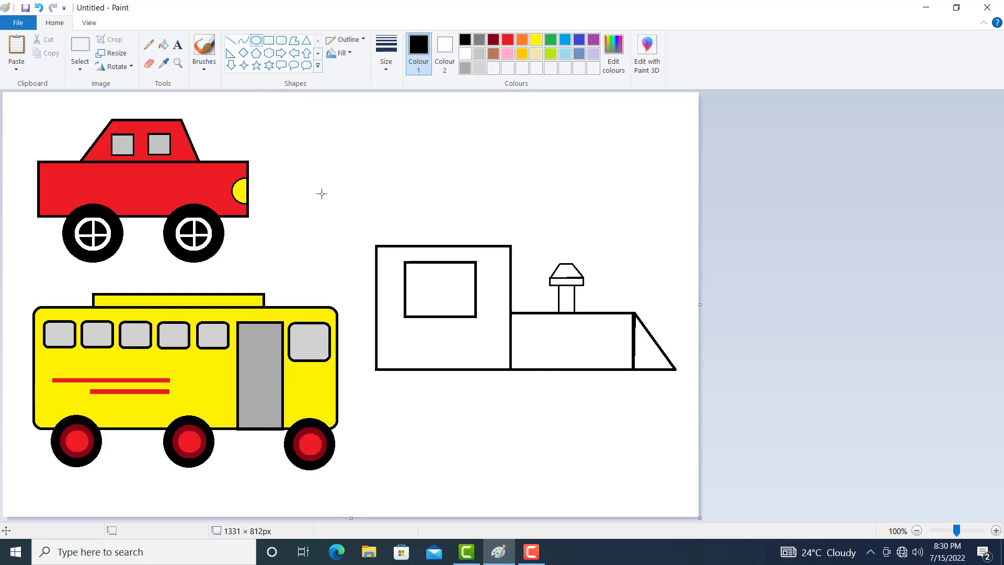
drag(379, 399, 479, 489)
click(163, 45)
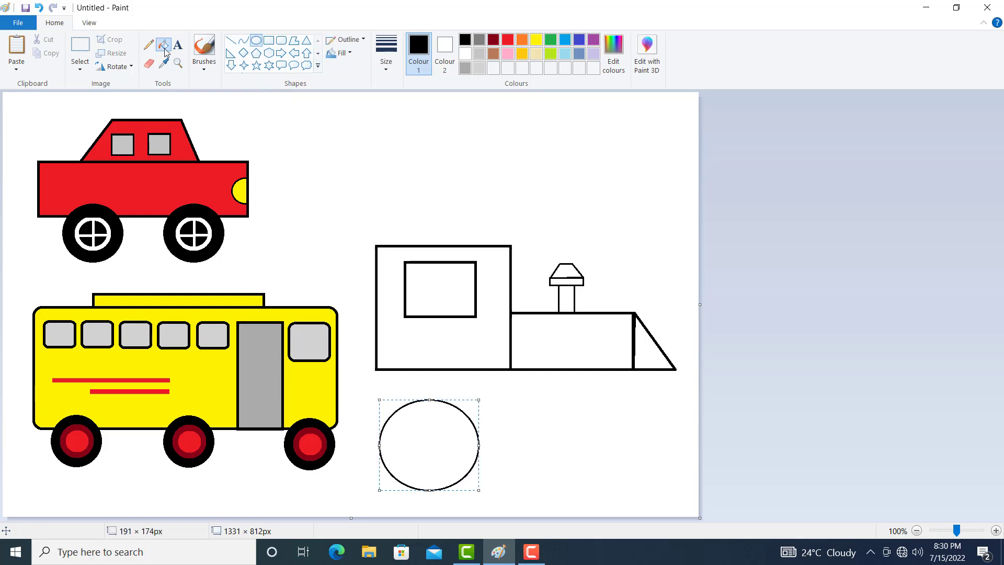
click(579, 40)
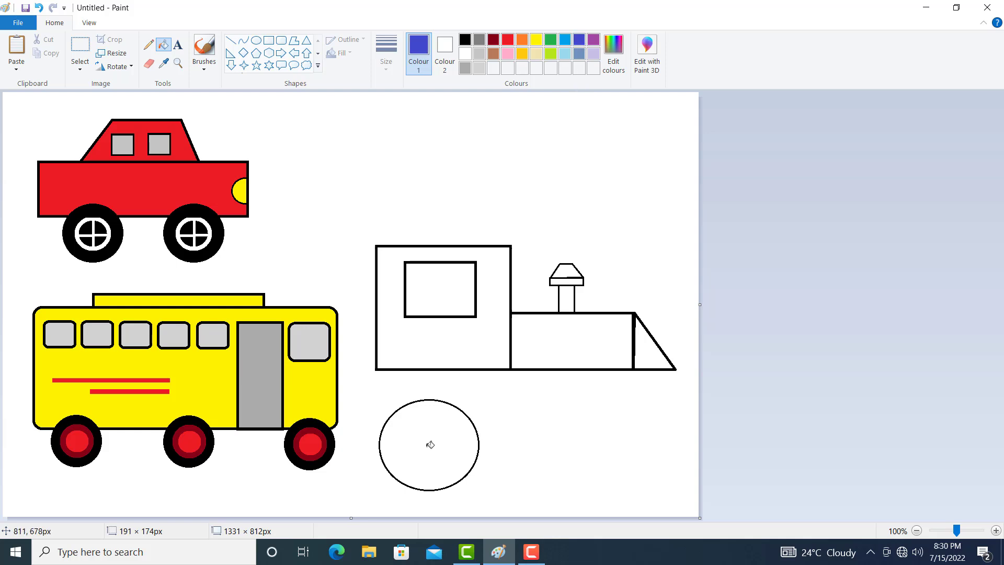
click(451, 450)
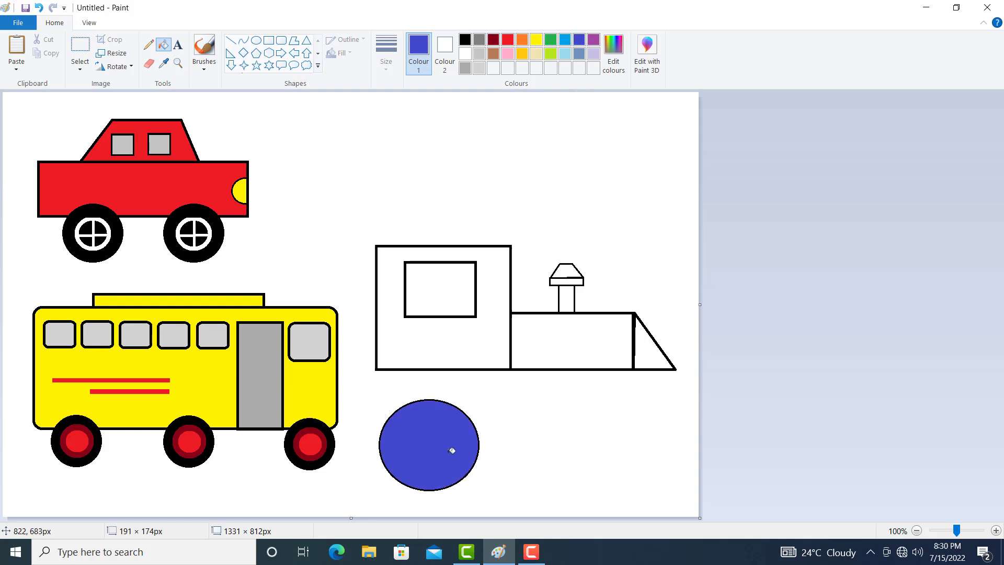
Select the blue circle and move it up under the train's cab.
click(81, 50)
drag(371, 399, 490, 495)
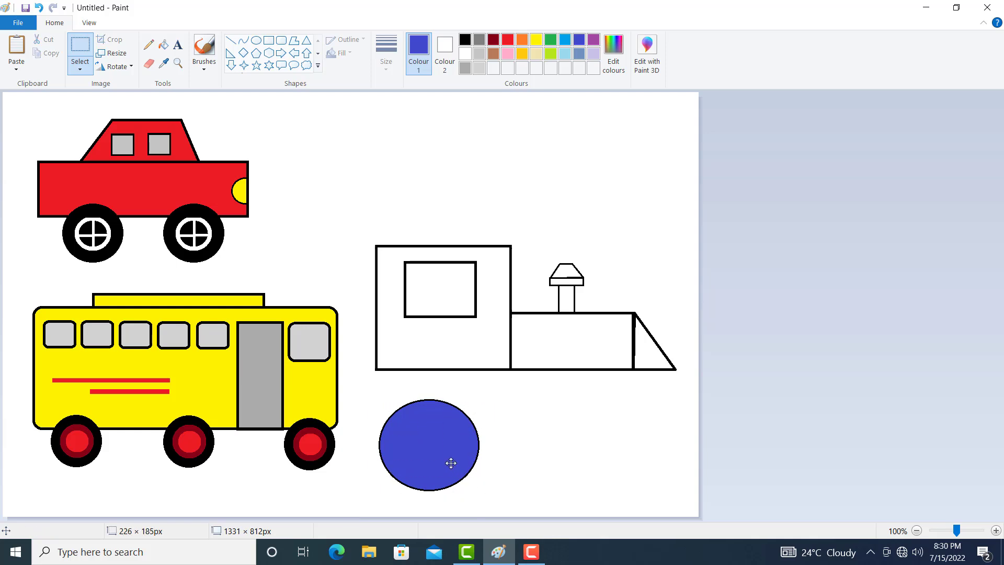
drag(450, 461, 465, 422)
click(579, 438)
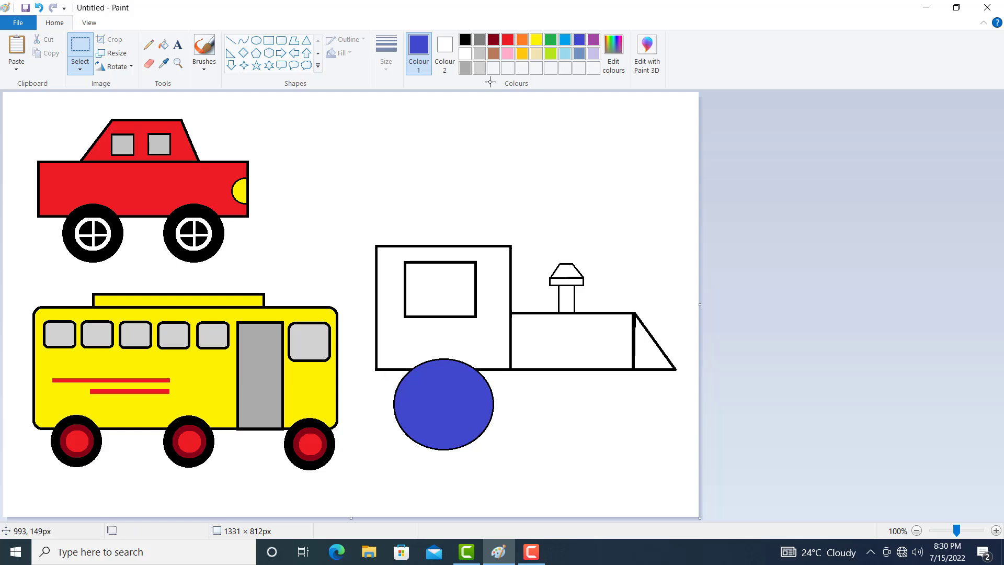
click(255, 45)
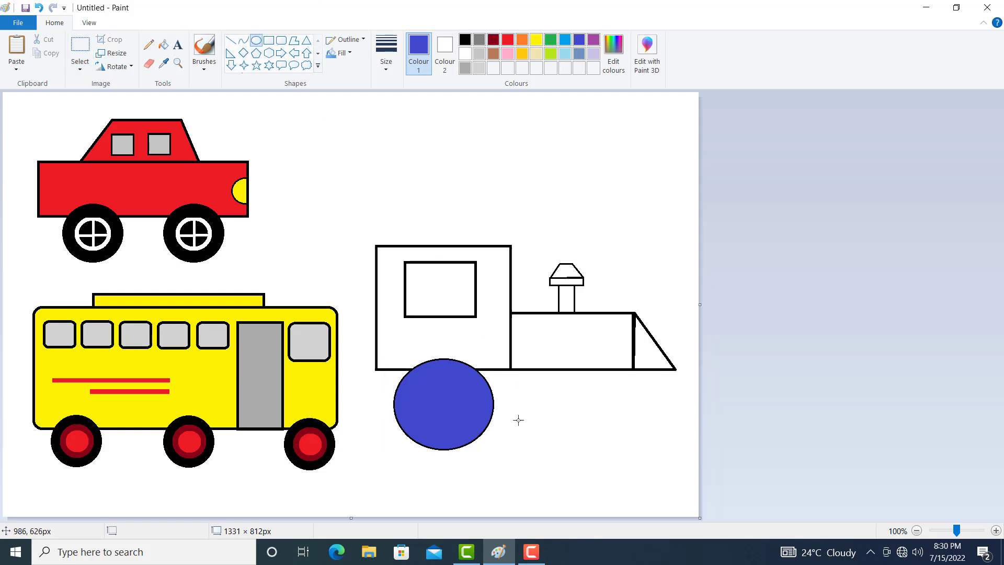
Draw a small black-outlined circle below the train's front and fill it dark blue.
drag(534, 418, 578, 461)
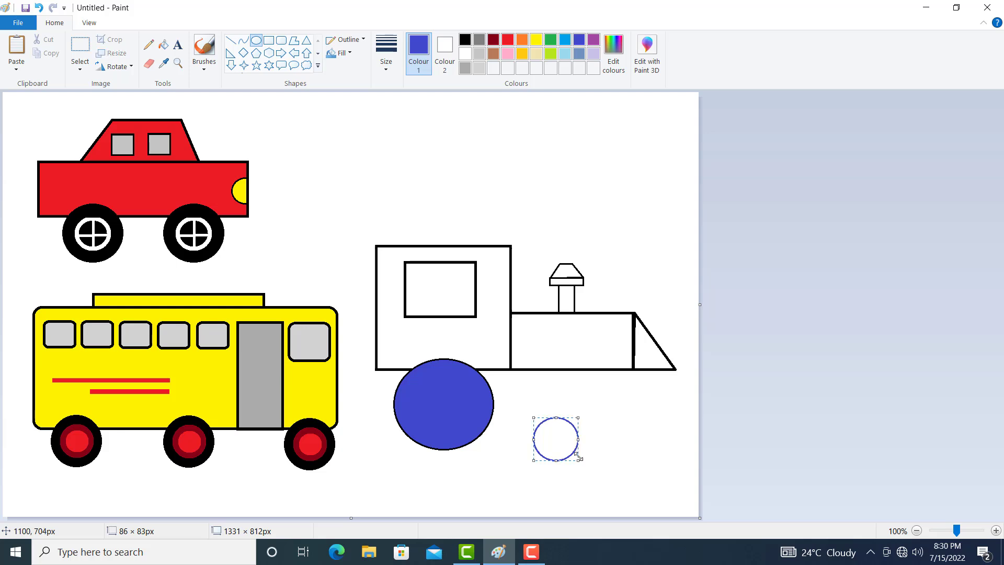
click(465, 40)
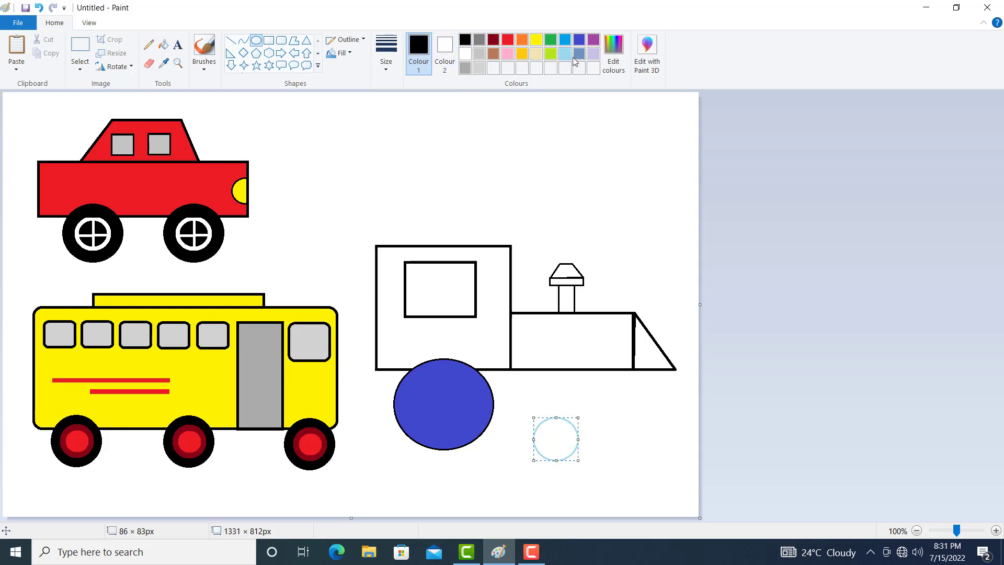
click(165, 48)
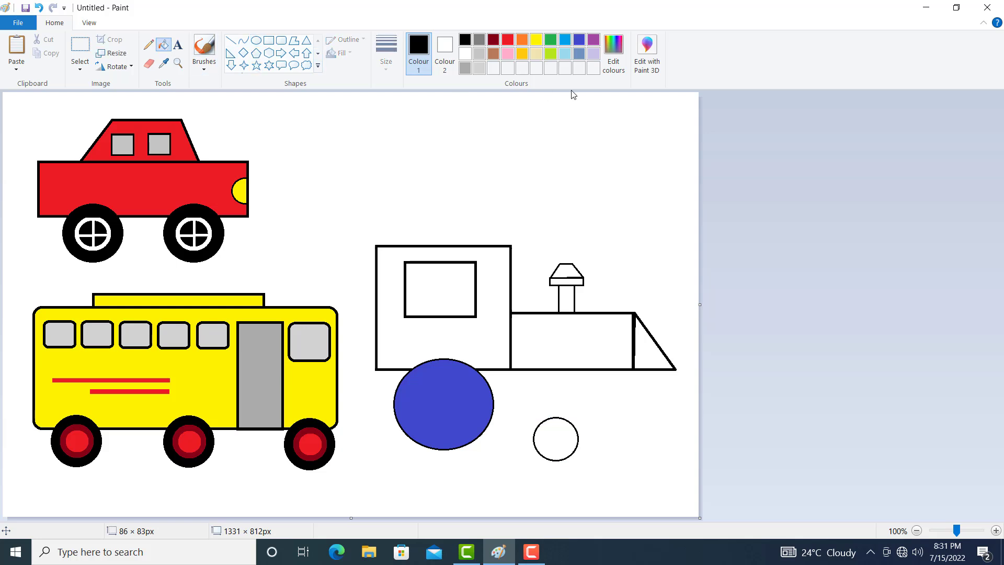
click(568, 43)
click(556, 441)
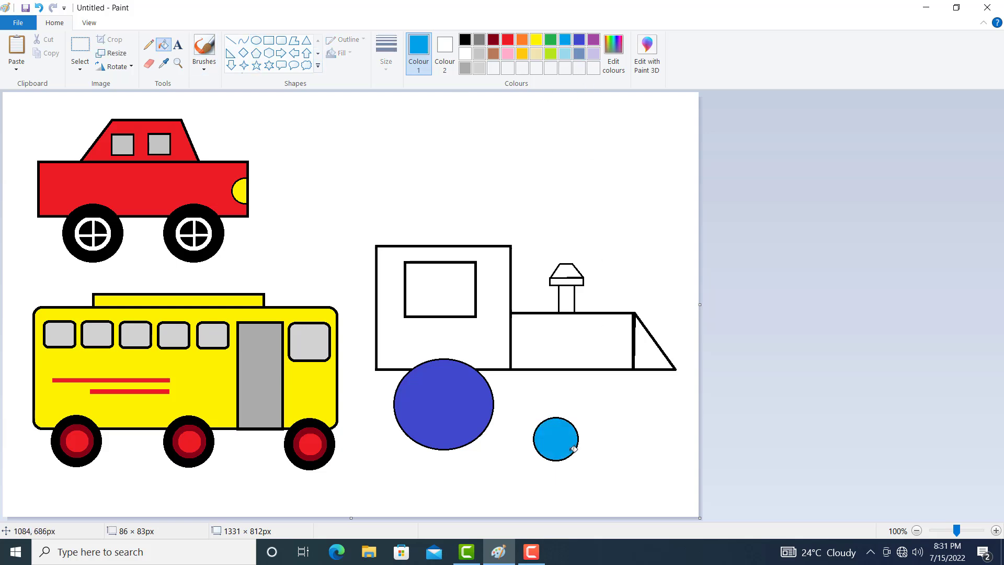
click(578, 44)
click(554, 437)
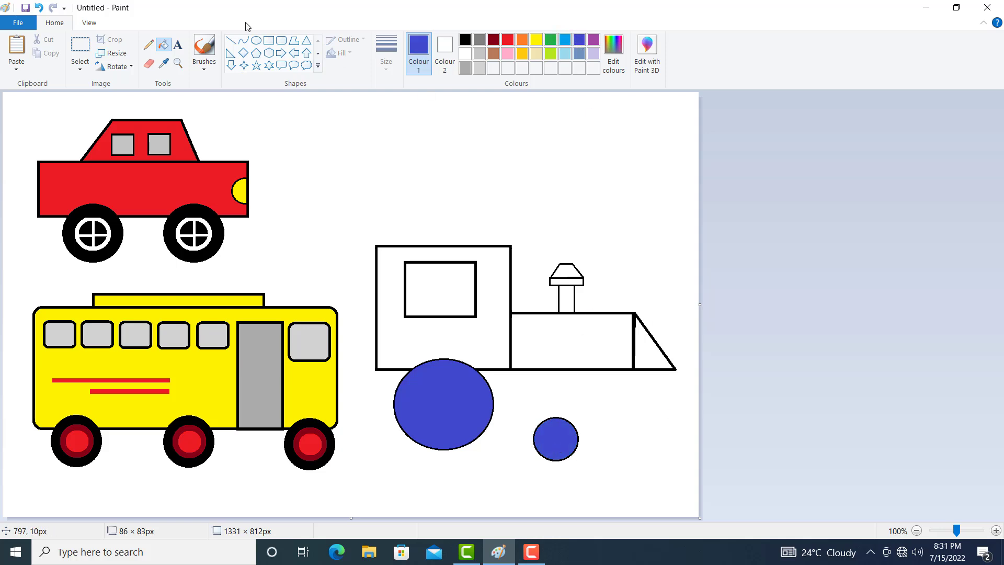
Try enlarging the small wheel, then undo three times back to the big wheel alone.
click(80, 47)
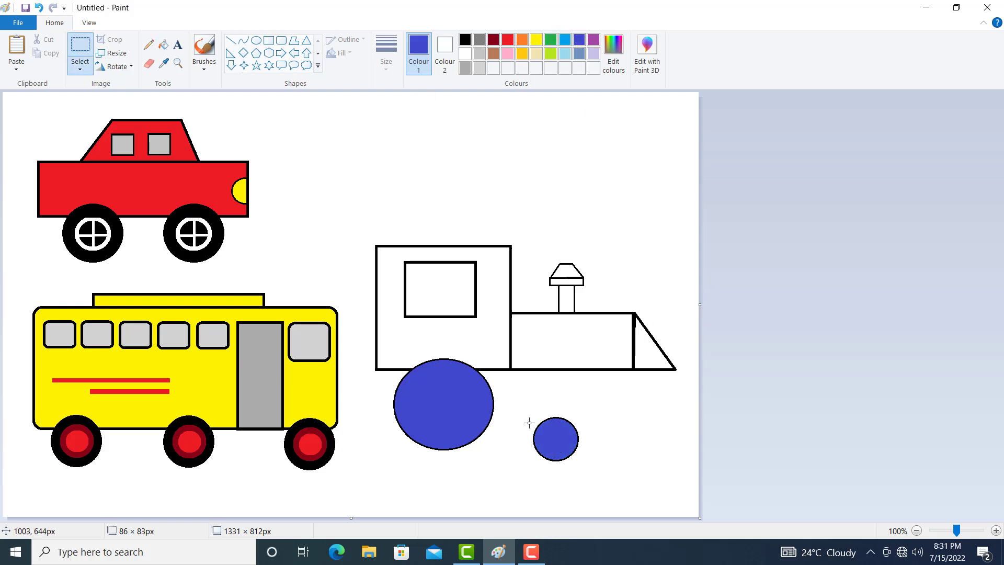
drag(527, 412, 555, 418)
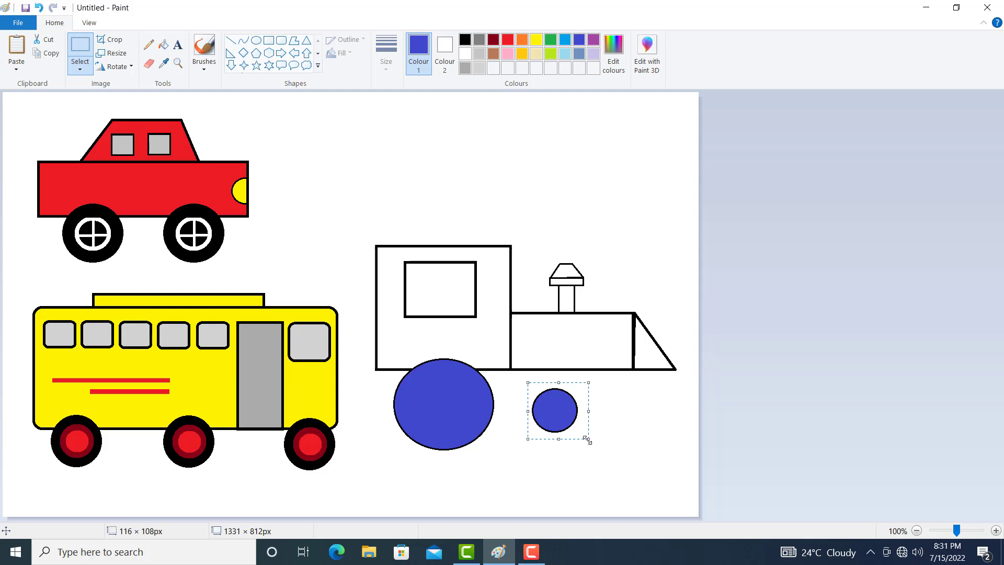
drag(587, 439, 545, 399)
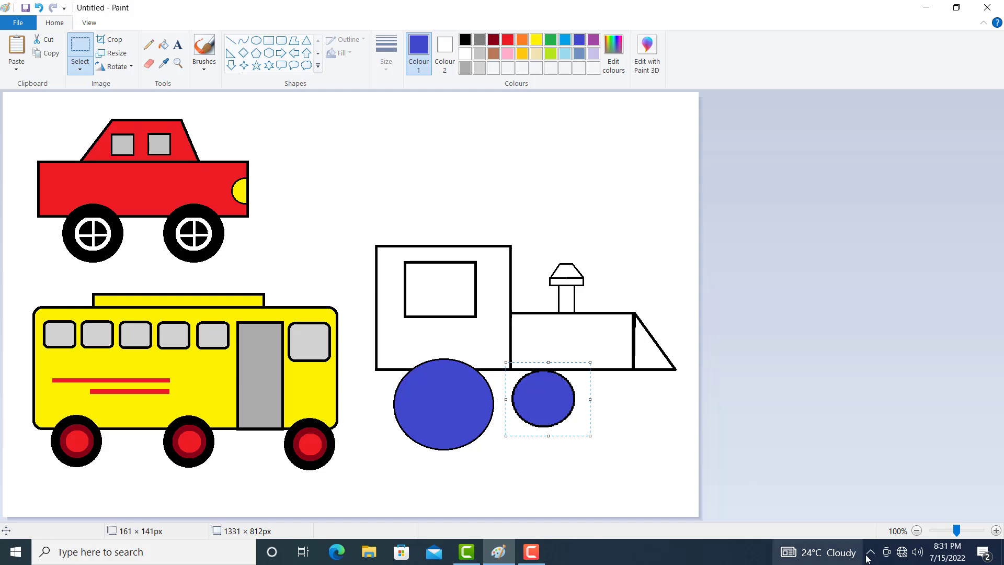
key(ctrl+z)
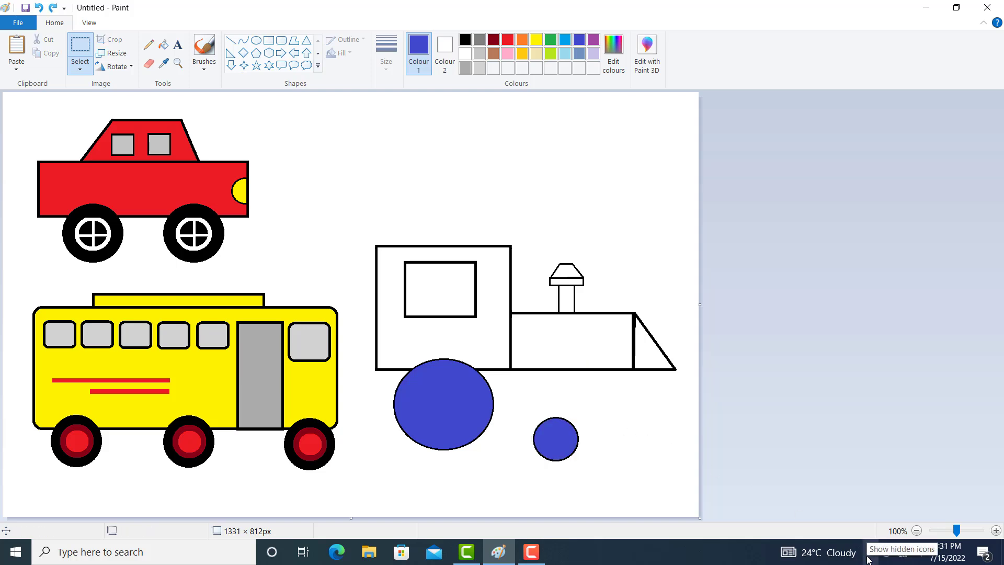
key(ctrl+z)
key(ctrl+z)
key(ctrl+z)
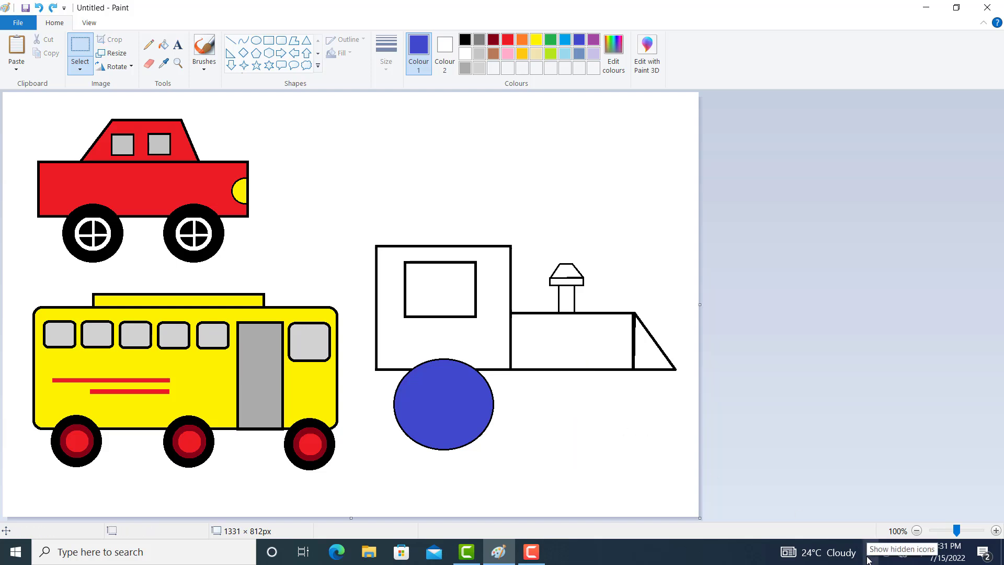
key(ctrl+z)
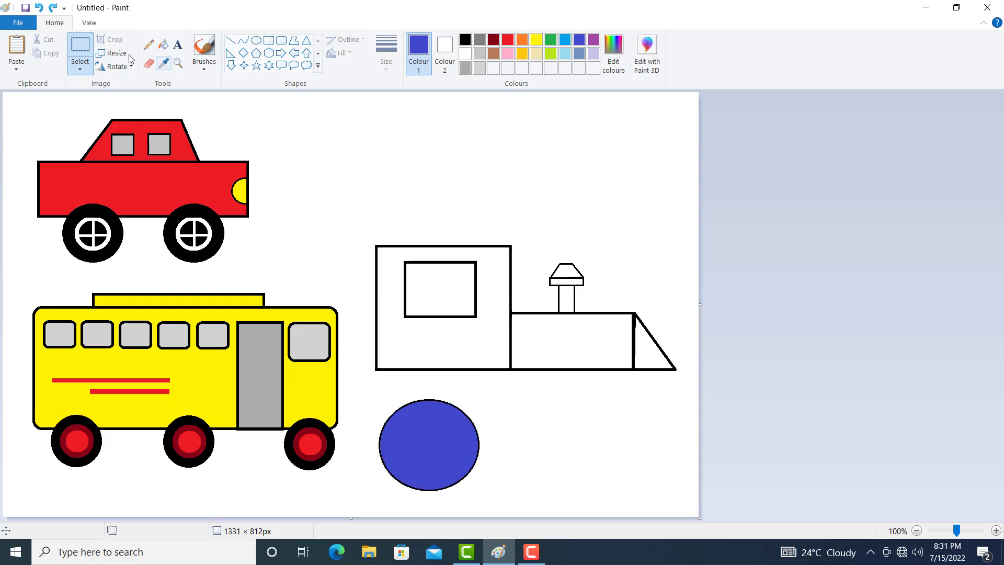
click(86, 62)
Select the big blue circle and drag it up onto the train's bottom edge.
click(82, 49)
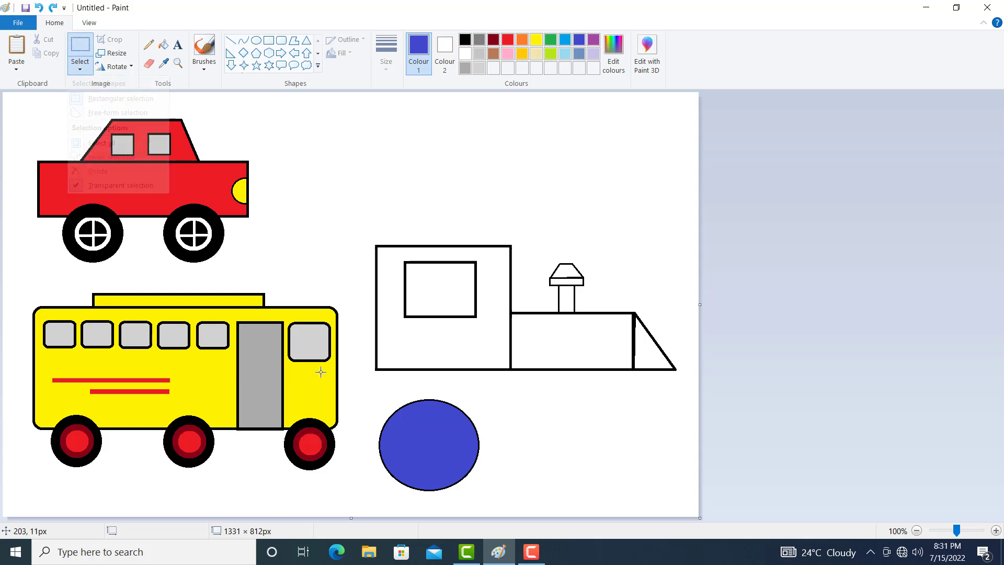
drag(368, 393, 497, 498)
drag(426, 447, 444, 388)
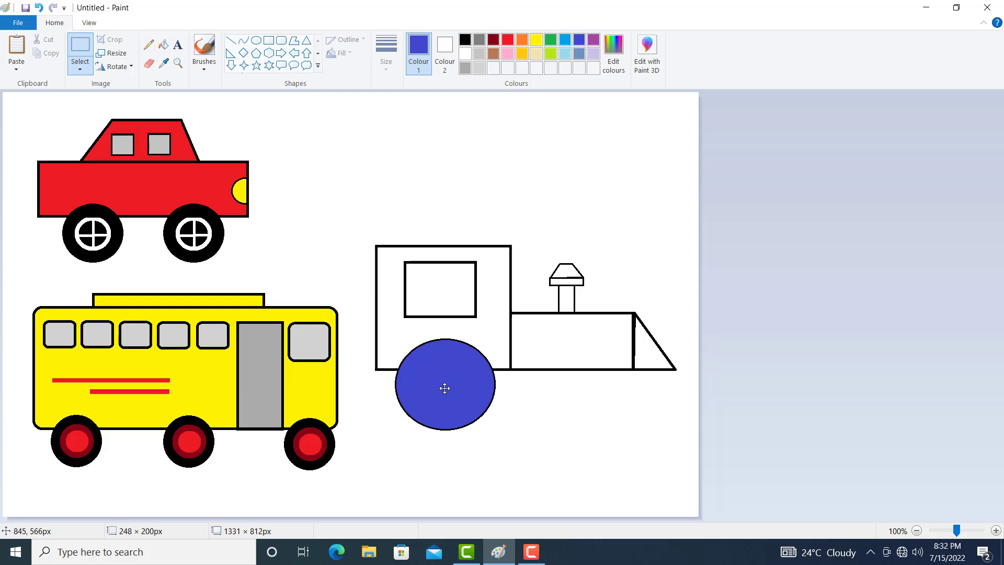
click(561, 418)
click(256, 41)
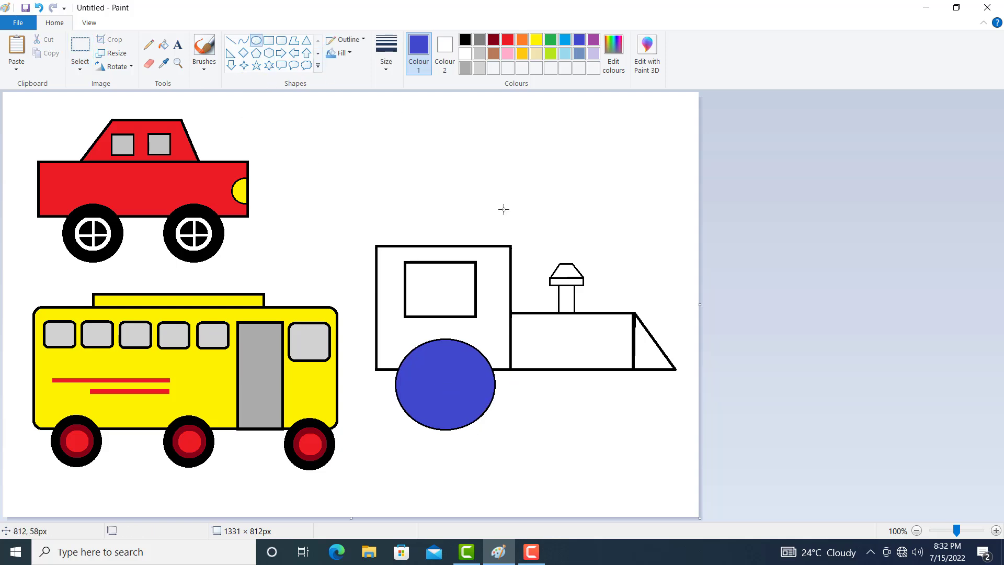
Draw a small black-outlined ellipse, fill it blue, and move it under the train's front.
click(463, 46)
drag(521, 412, 564, 450)
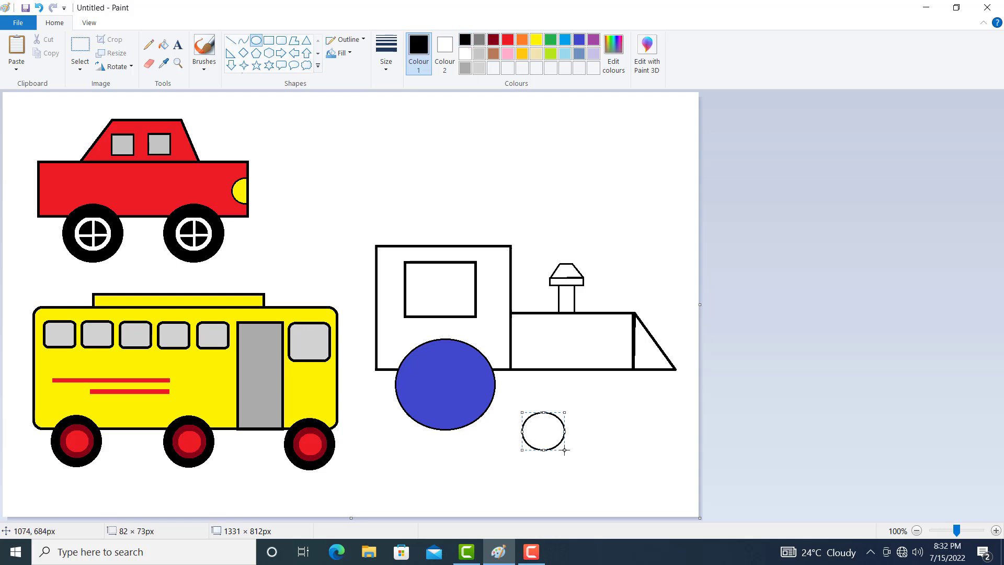
click(164, 45)
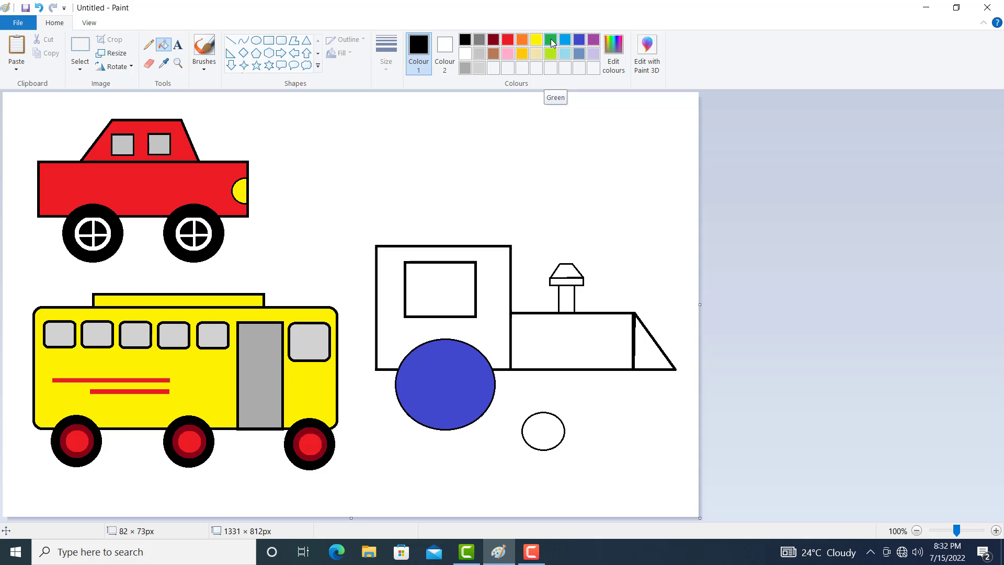
click(579, 40)
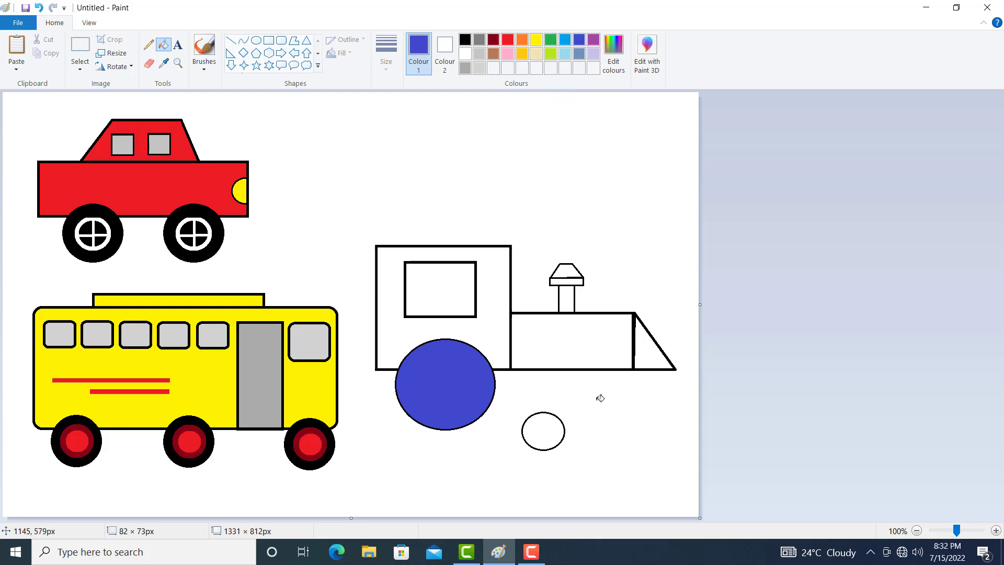
click(547, 428)
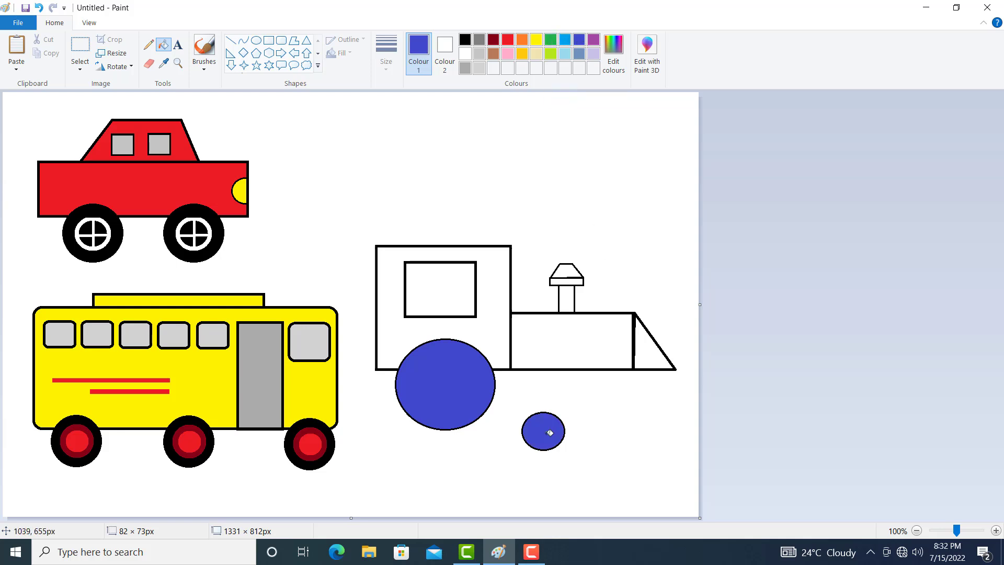
click(81, 47)
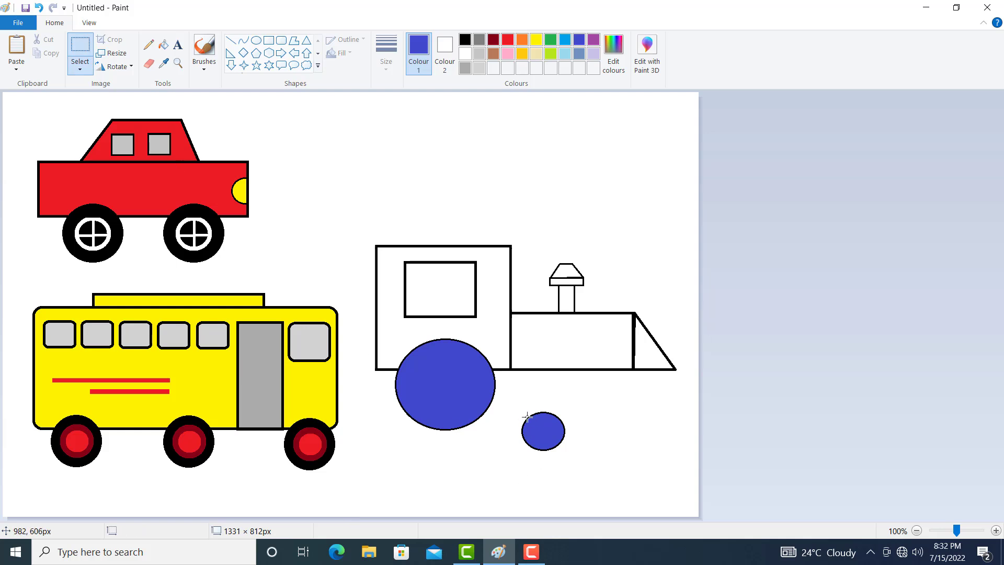
mouse_move(516, 409)
mouse_down()
mouse_move(574, 457)
mouse_move(553, 399)
mouse_move(592, 433)
mouse_up()
key(Escape)
drag(554, 403, 552, 401)
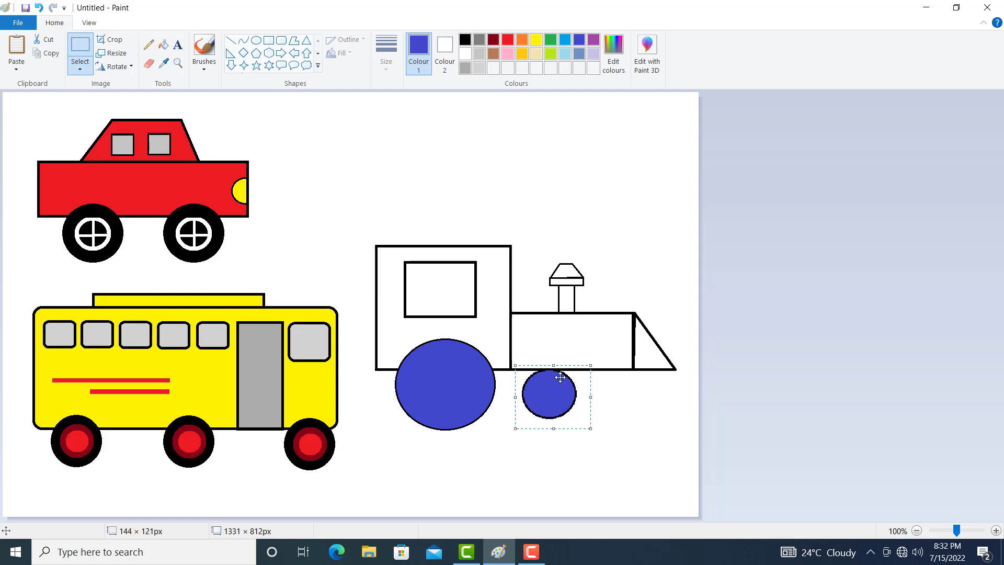
Copy the small wheel and place the pasted duplicate beside it.
click(36, 55)
click(16, 46)
drag(36, 116, 609, 394)
click(538, 482)
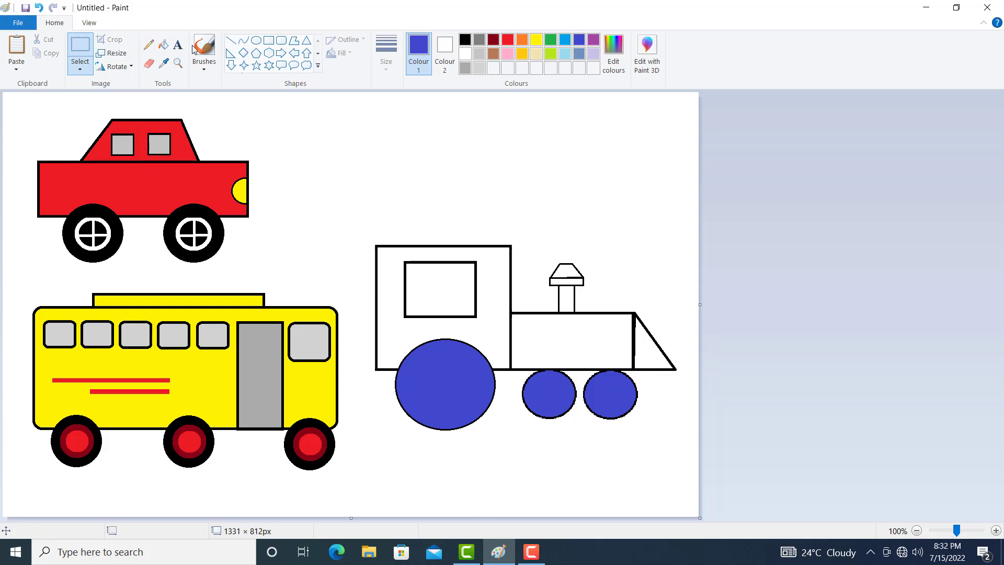
click(269, 41)
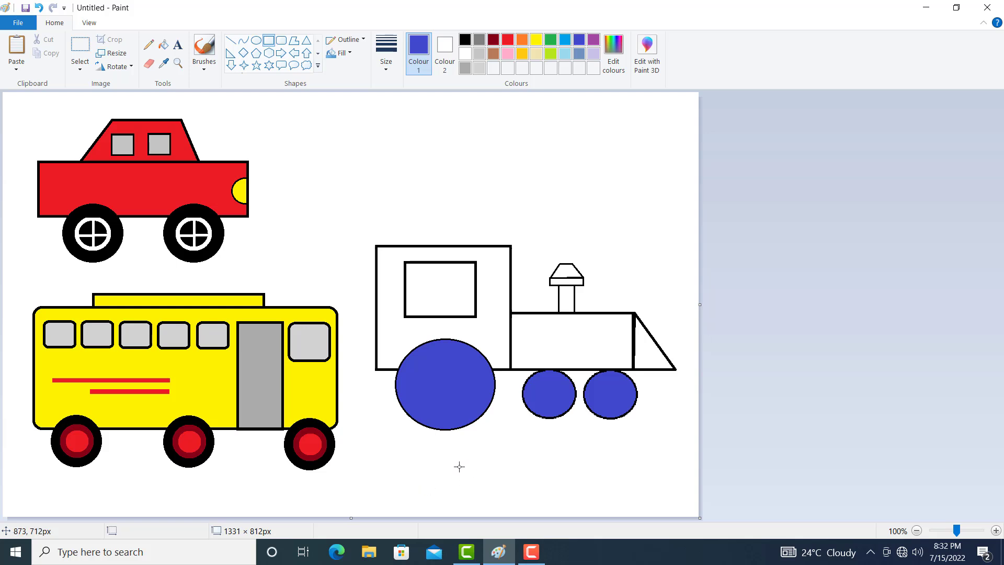
Draw a thin rectangle, fill it yellow, and move it up across the three wheels.
drag(455, 465, 621, 471)
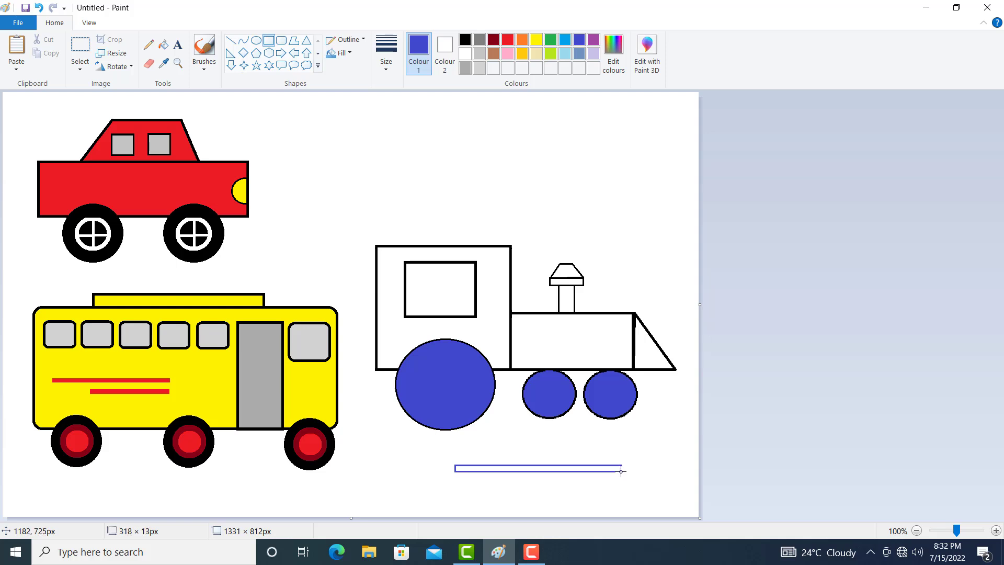
click(163, 45)
click(535, 40)
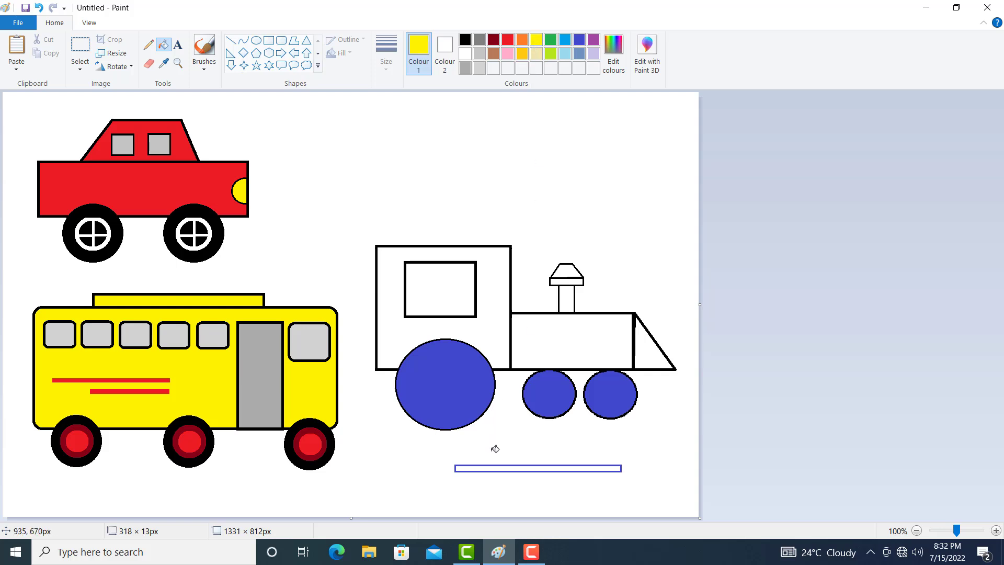
click(494, 467)
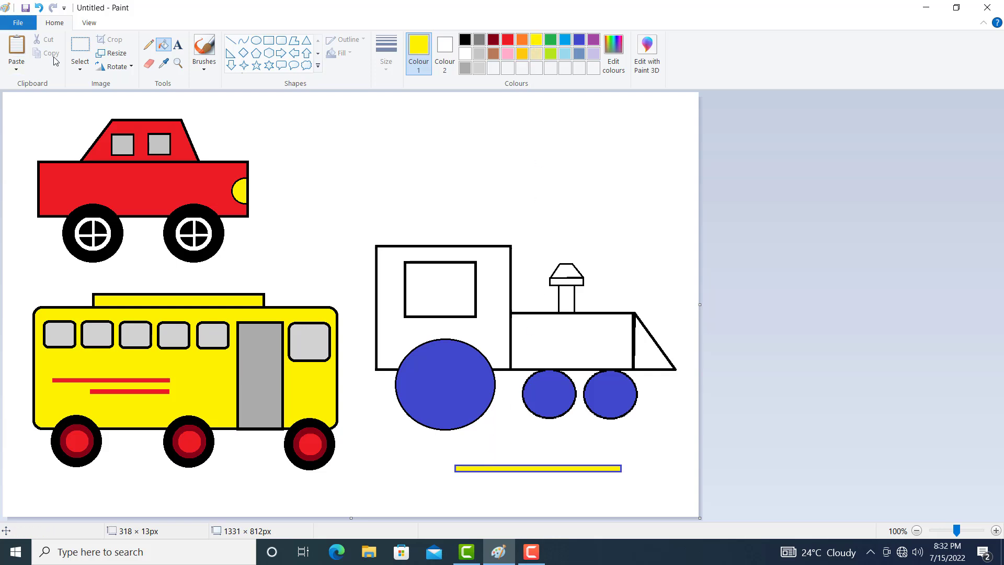
click(80, 47)
drag(439, 453, 618, 494)
drag(565, 468, 554, 395)
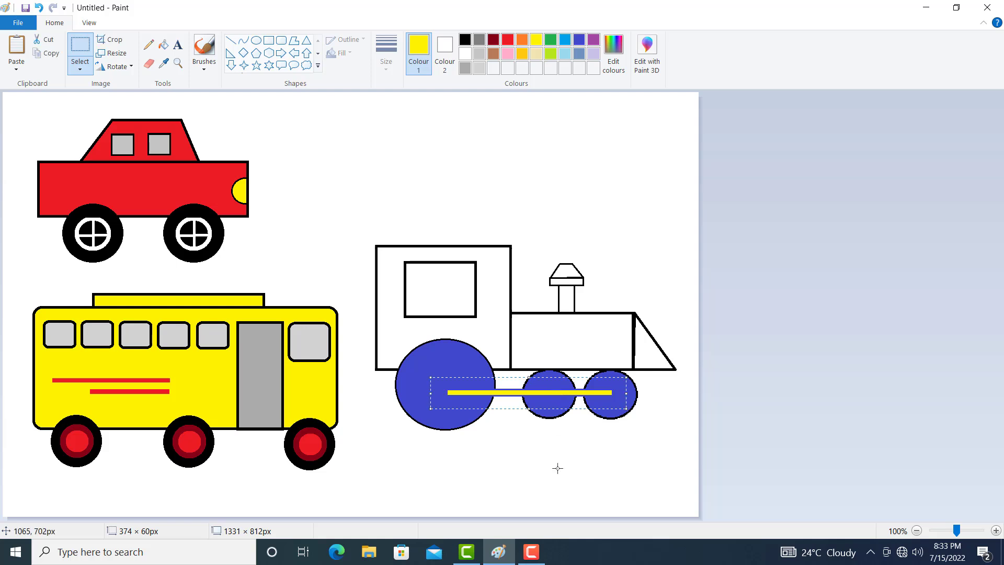
click(550, 484)
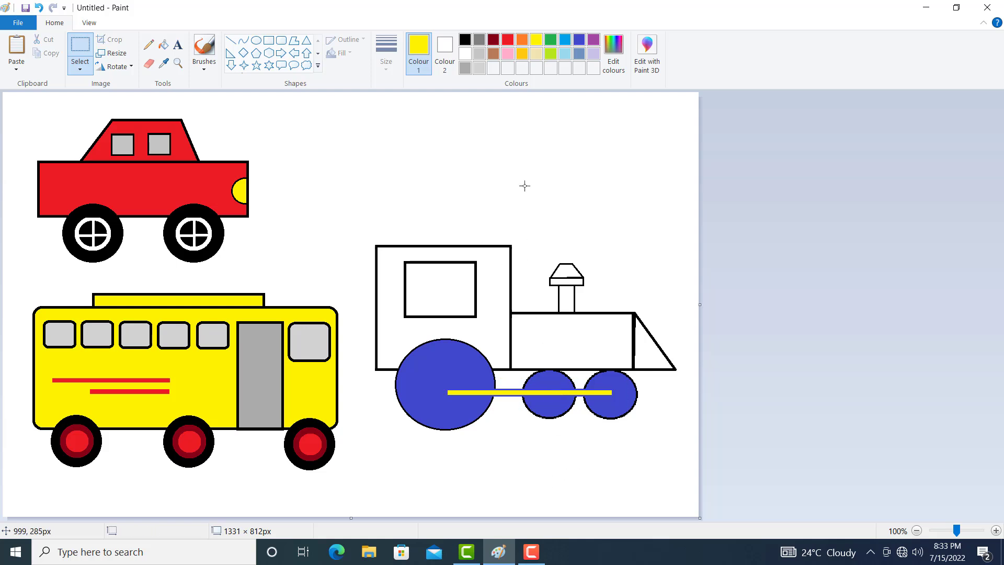
Fill the cab orange and the cab window, front triangle and chimney crown yellow.
click(521, 43)
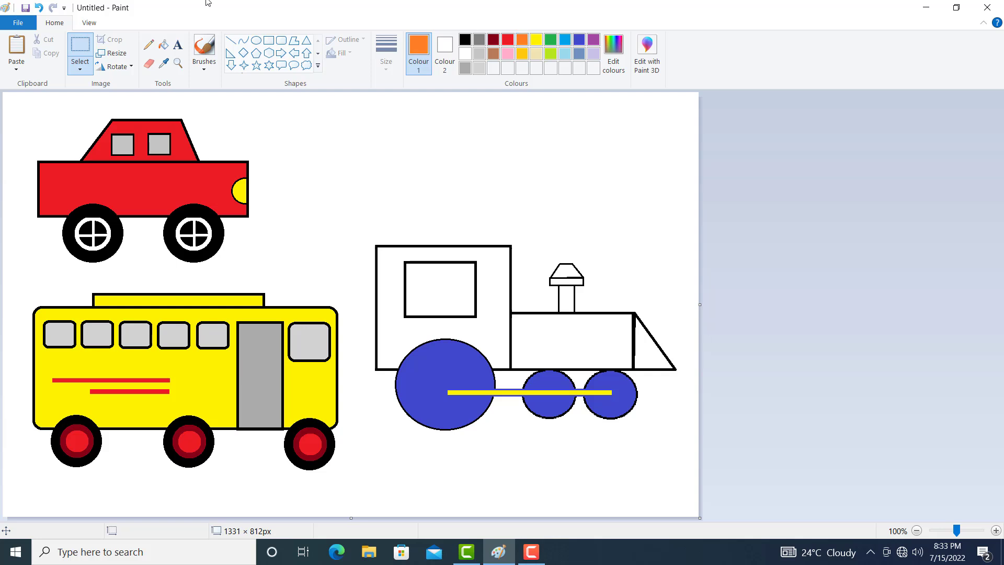
click(163, 45)
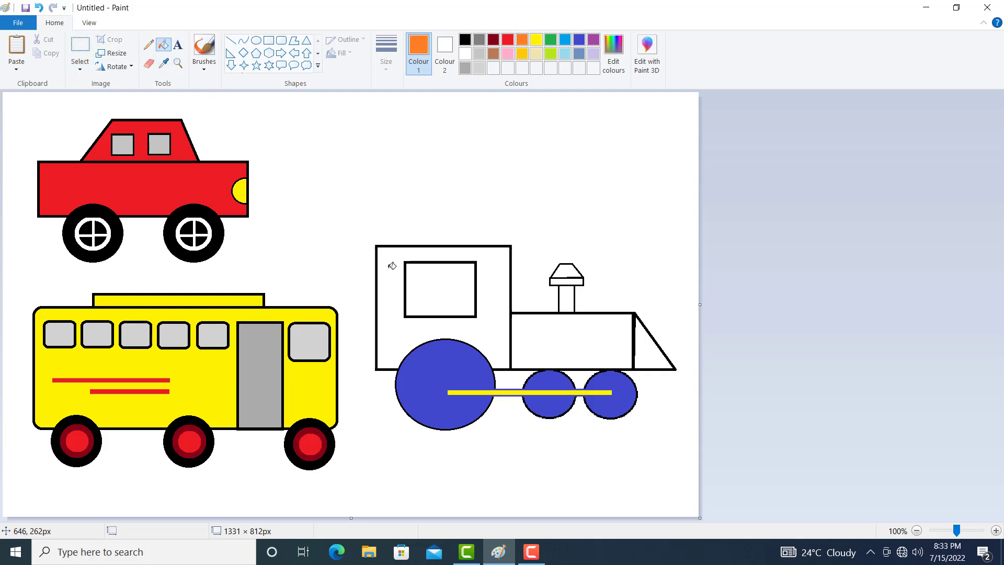
click(498, 284)
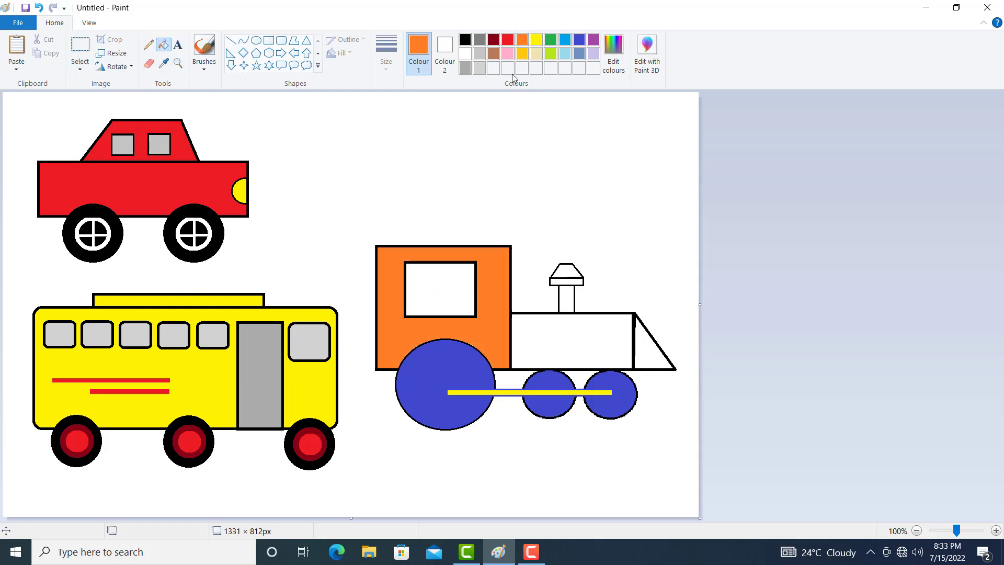
click(537, 44)
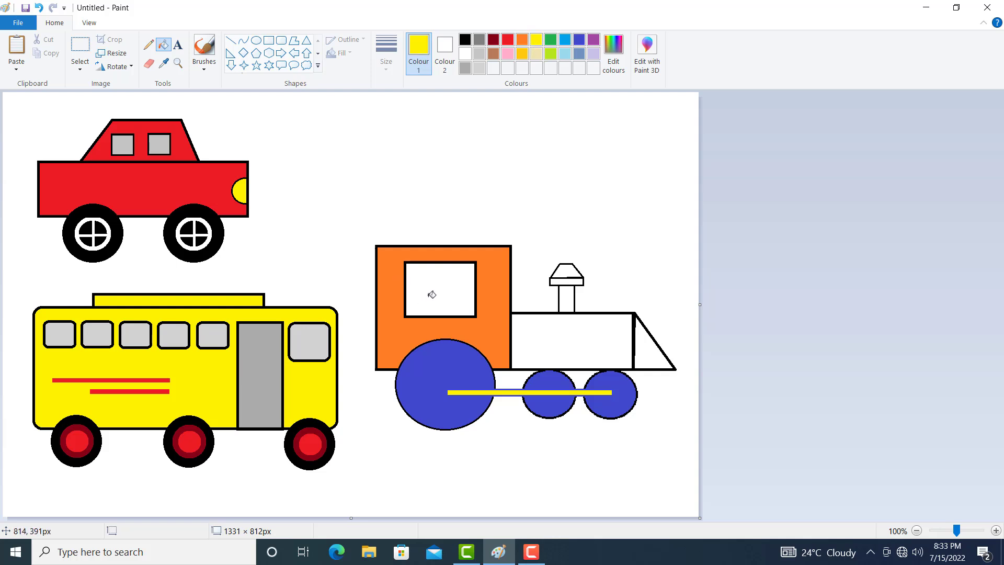
click(432, 294)
click(648, 348)
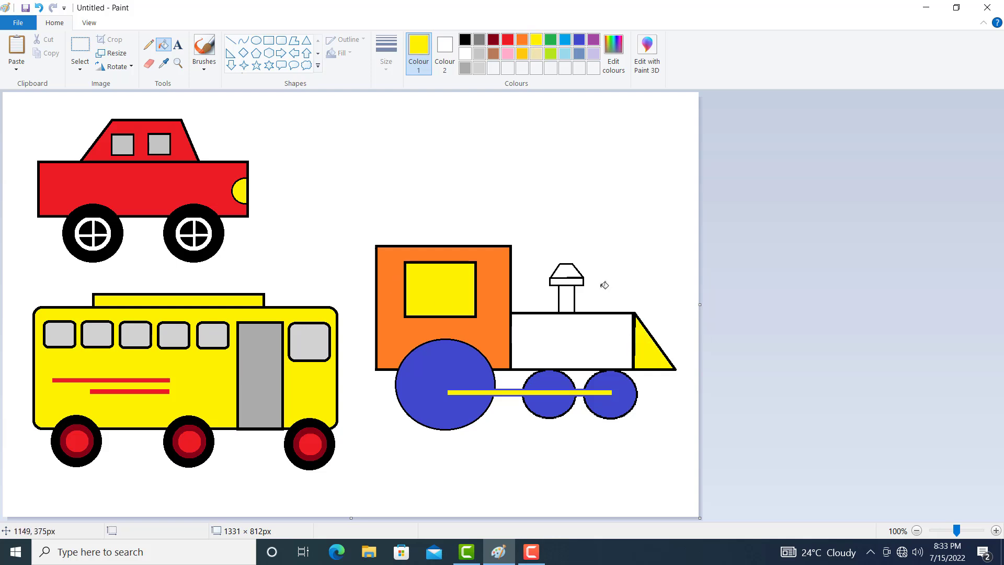
click(572, 270)
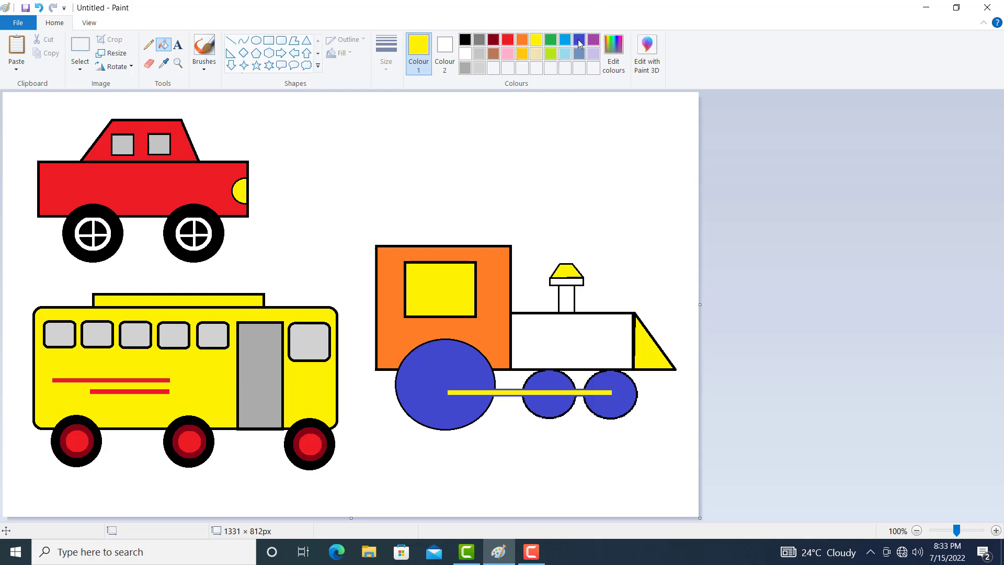
Fill the boiler and chimney cap band green and the chimney stem red.
click(566, 54)
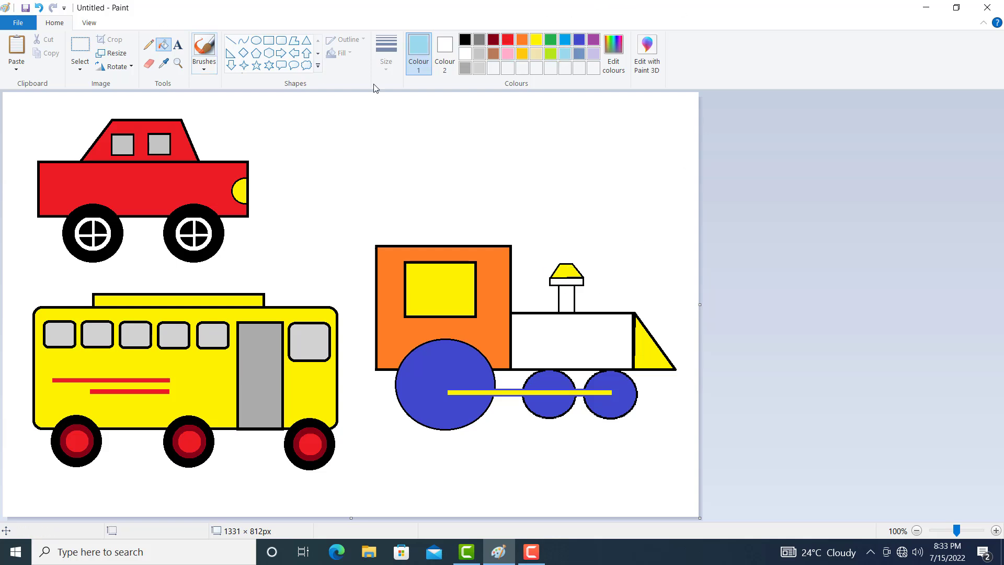
click(552, 44)
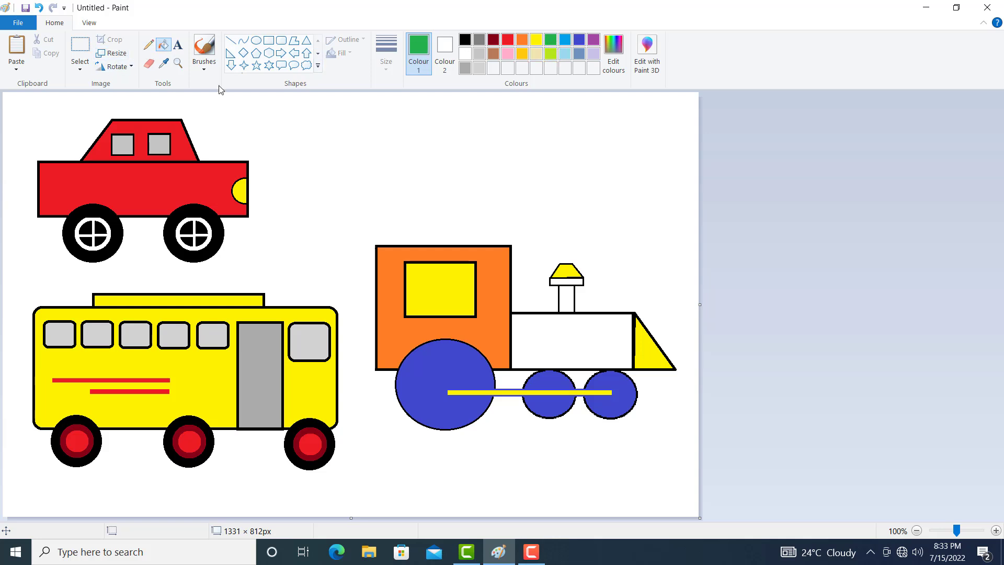
click(597, 342)
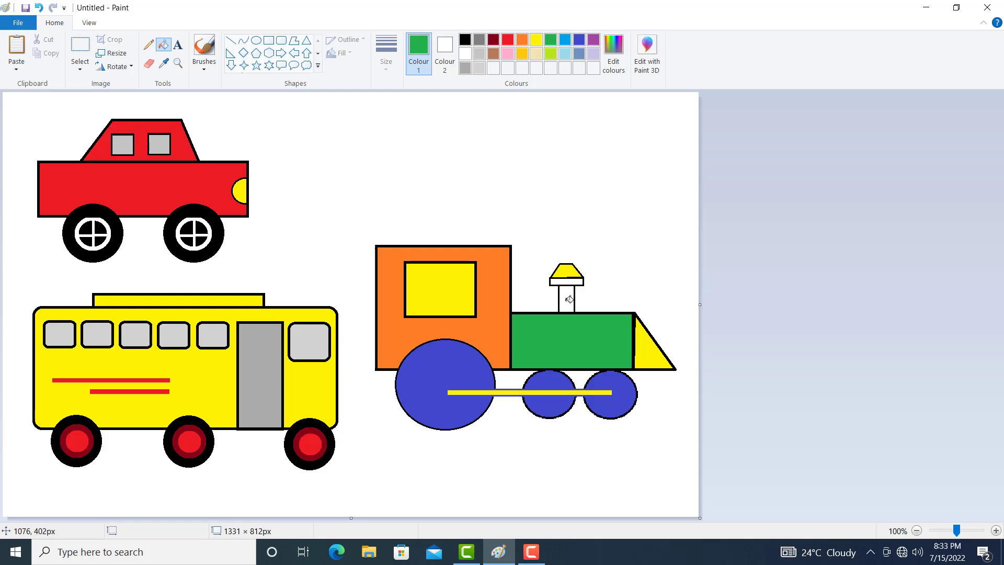
click(575, 282)
click(510, 40)
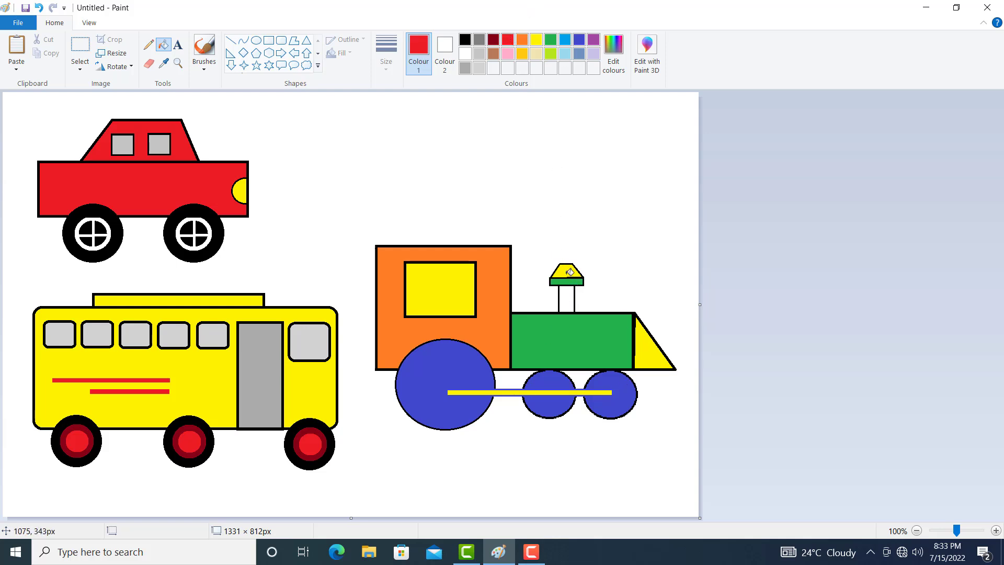
click(566, 298)
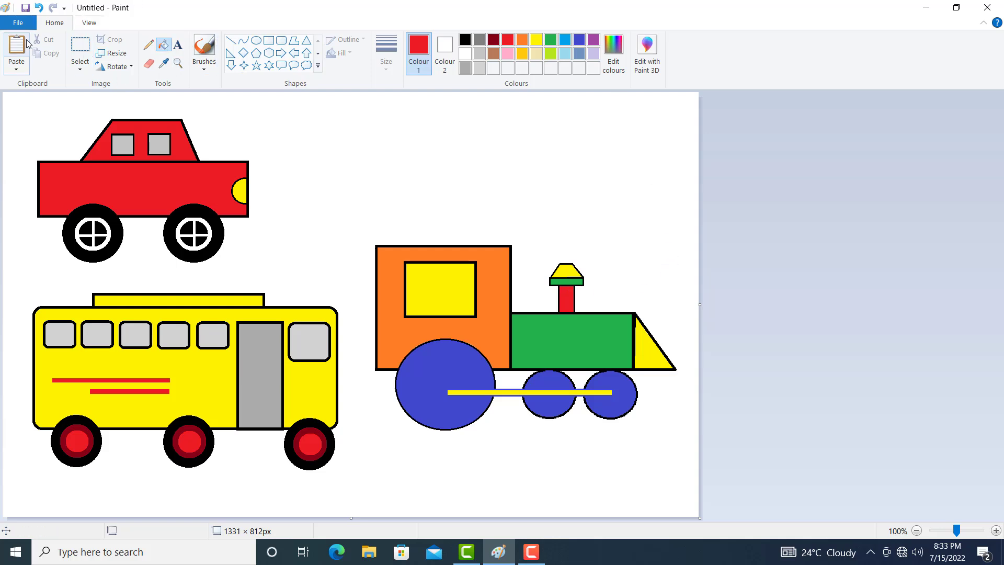
click(148, 45)
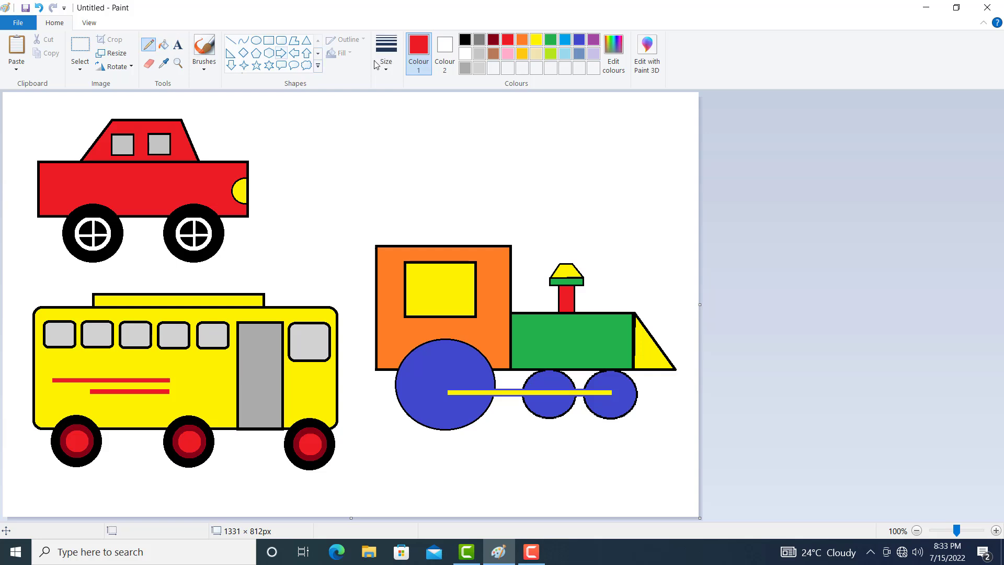
At 200% zoom, outline a smoke puff above the chimney, fill it light grey, and return to 100%.
click(478, 53)
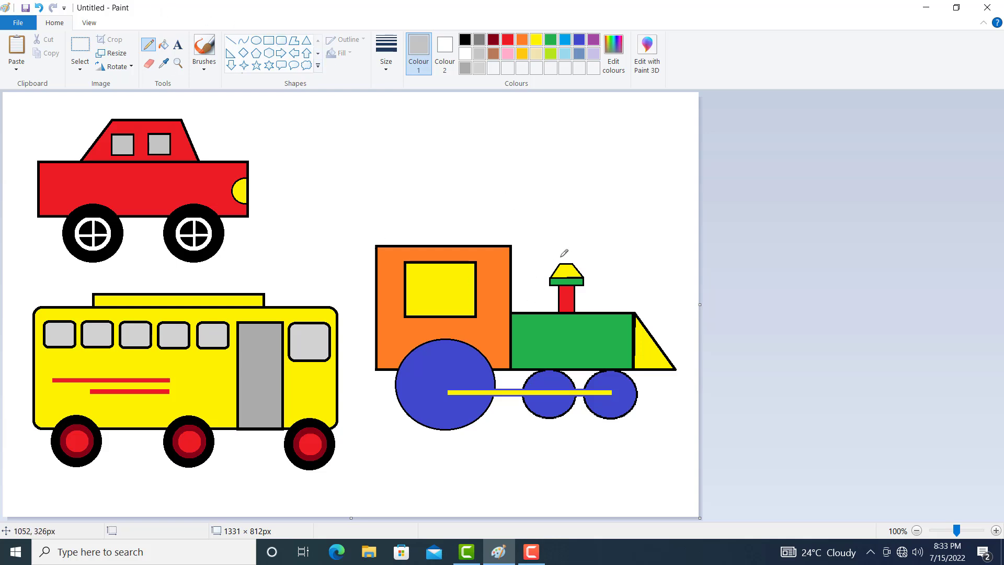
click(178, 63)
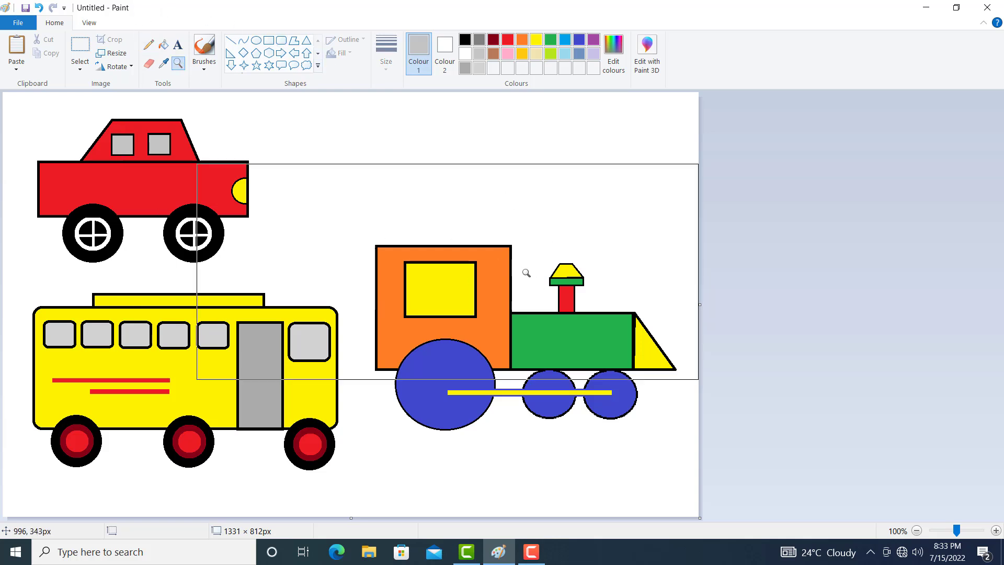
click(555, 278)
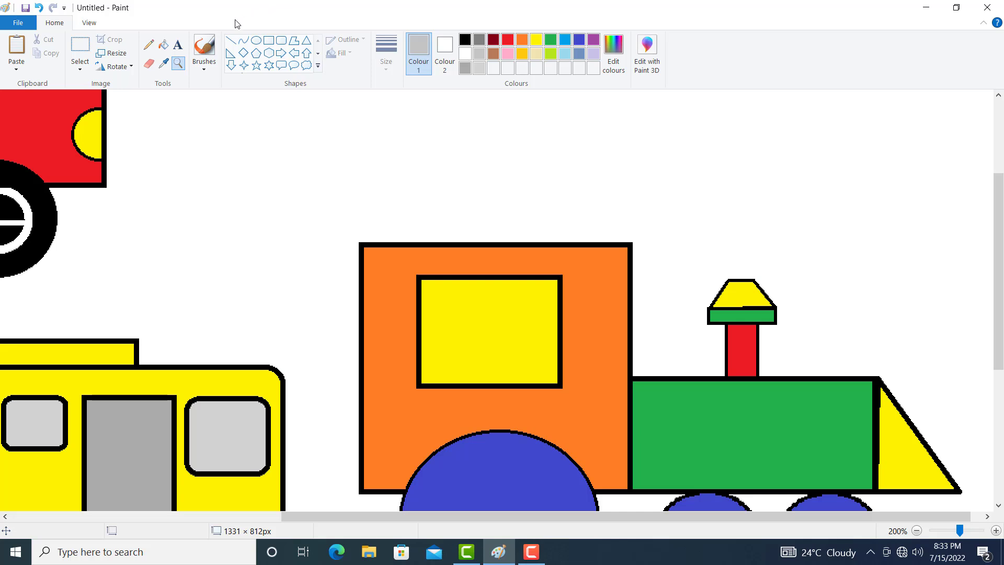
click(149, 45)
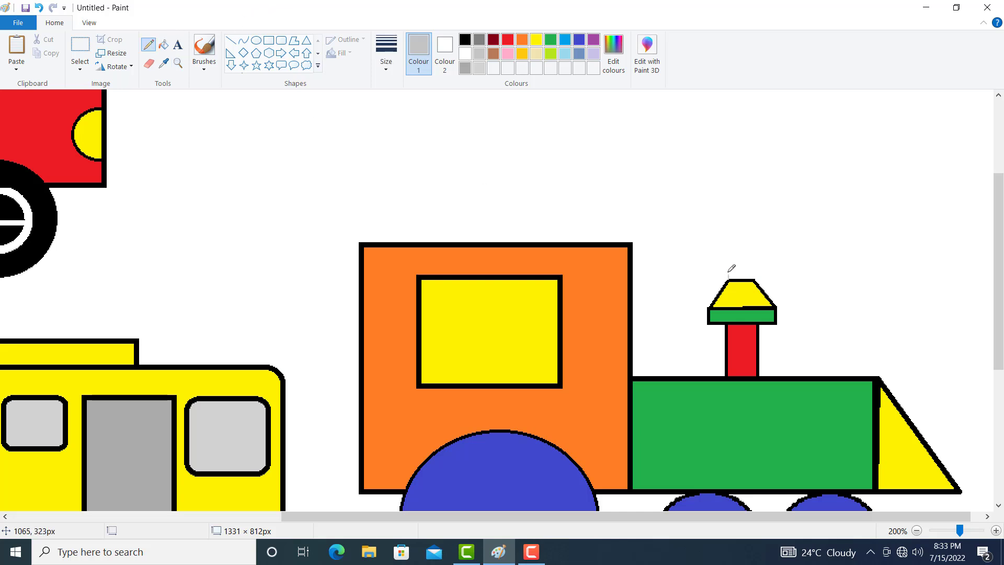
mouse_move(729, 276)
mouse_down()
mouse_move(733, 254)
mouse_move(777, 203)
mouse_up()
drag(756, 278, 785, 247)
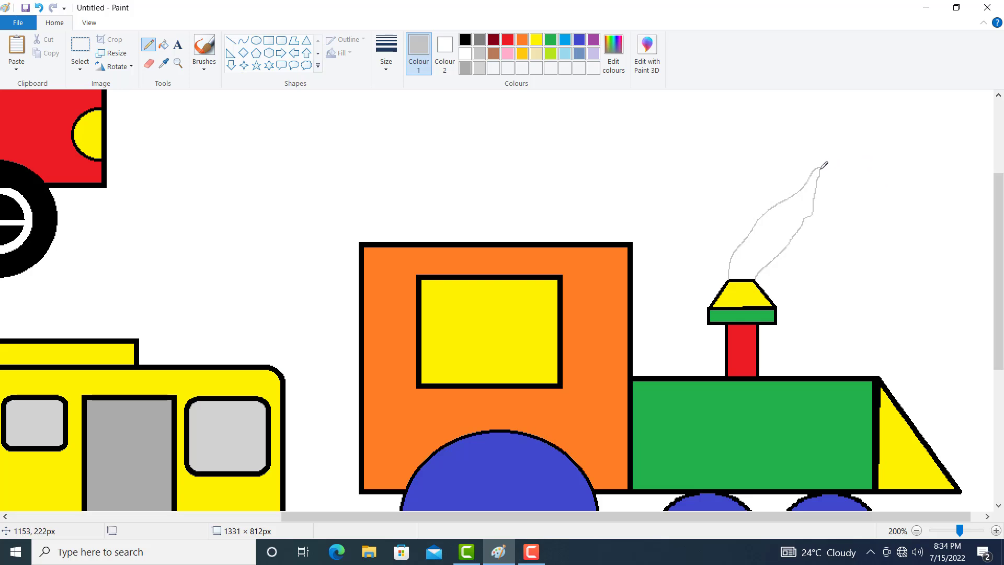
click(163, 47)
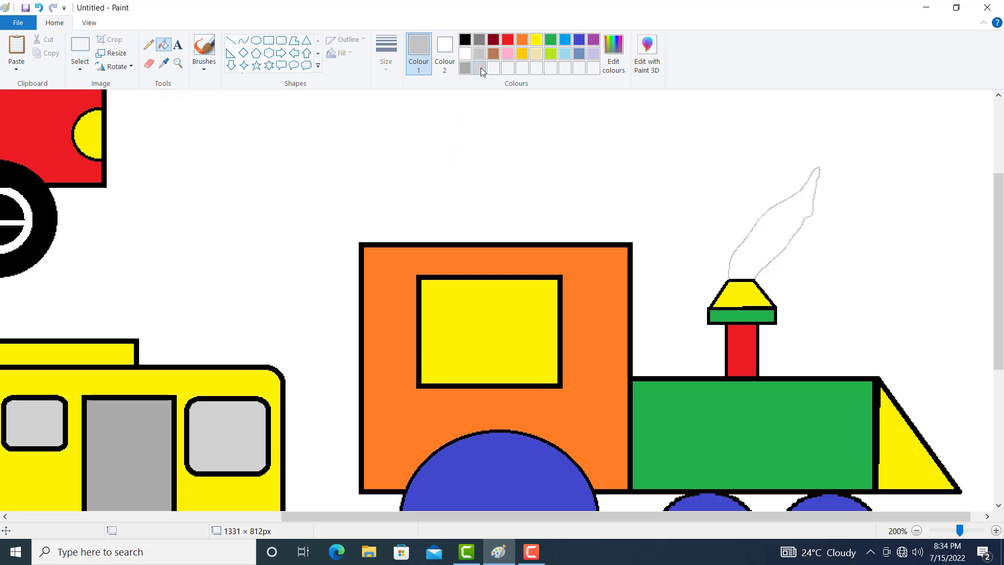
click(753, 246)
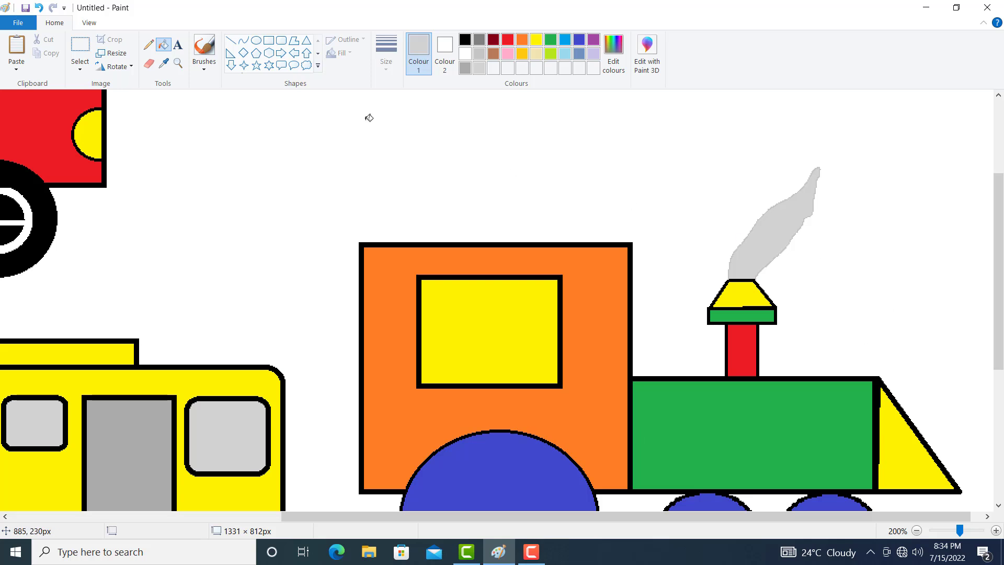
click(177, 63)
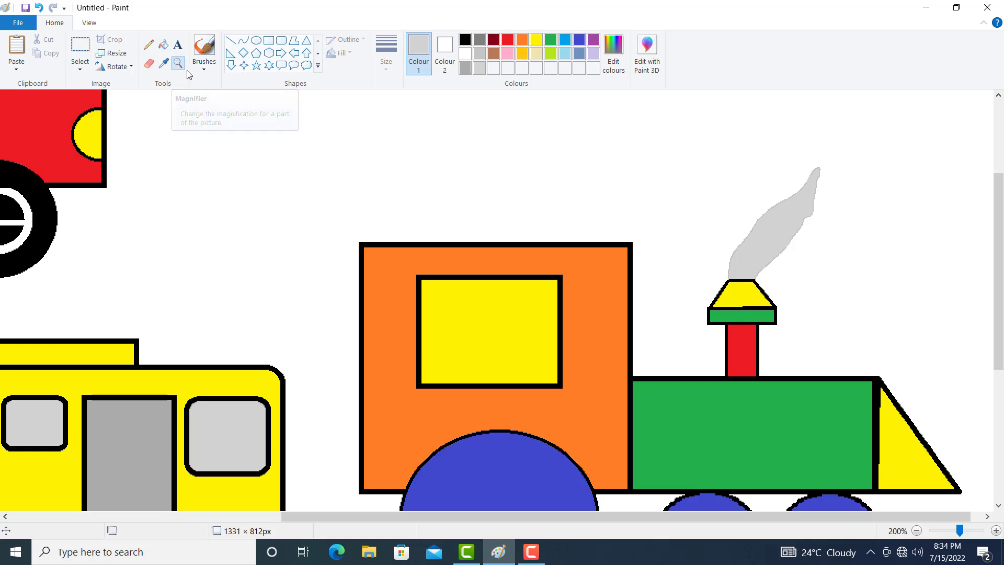
right_click(525, 274)
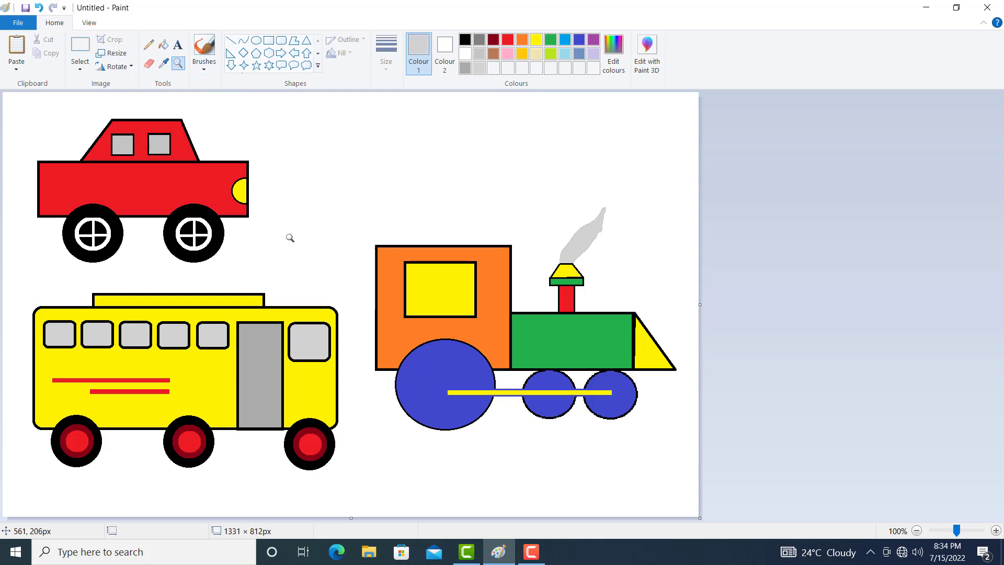
Select the whole train and drag it slightly lower, level with the bus.
click(80, 49)
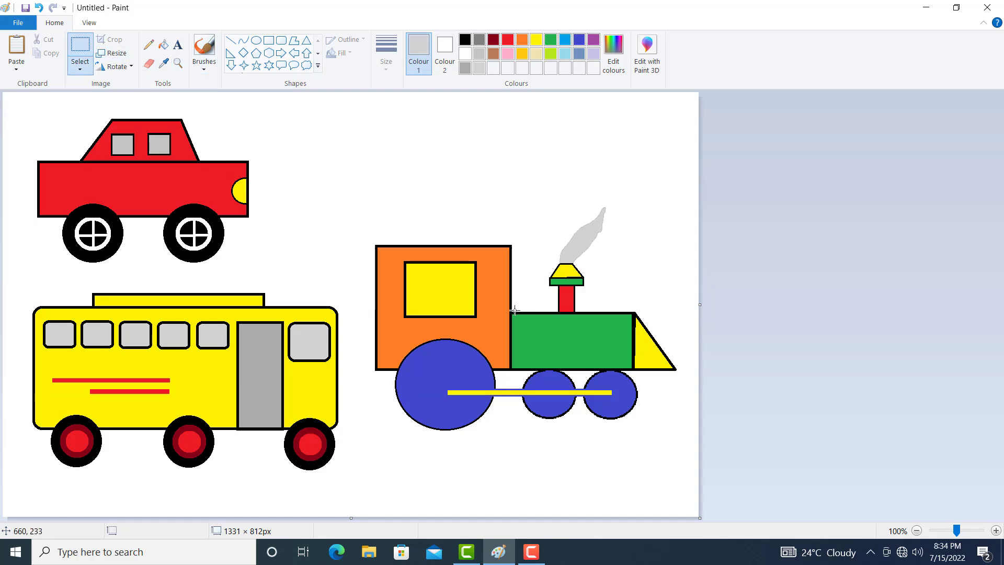
drag(361, 192, 690, 442)
drag(594, 363, 595, 404)
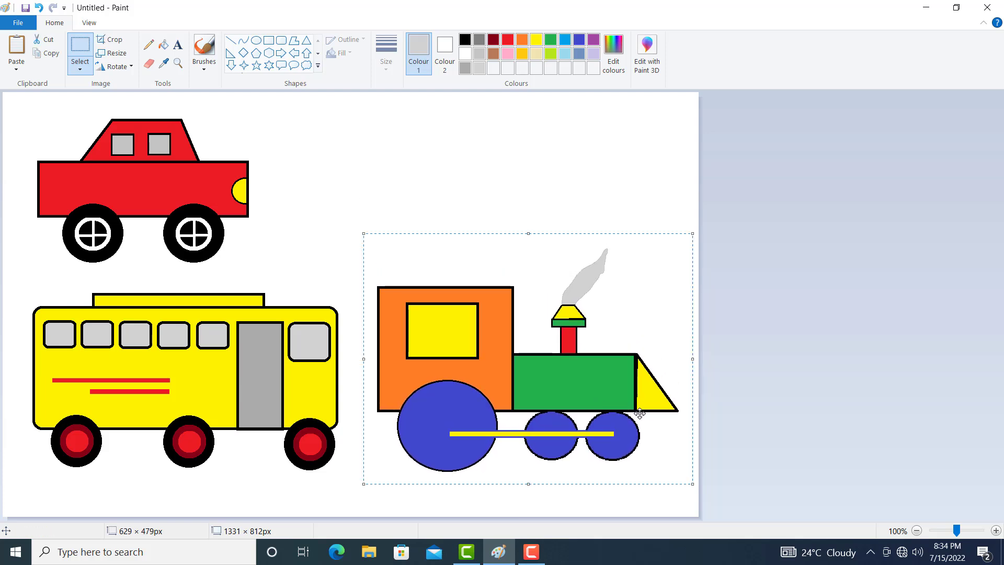
click(816, 436)
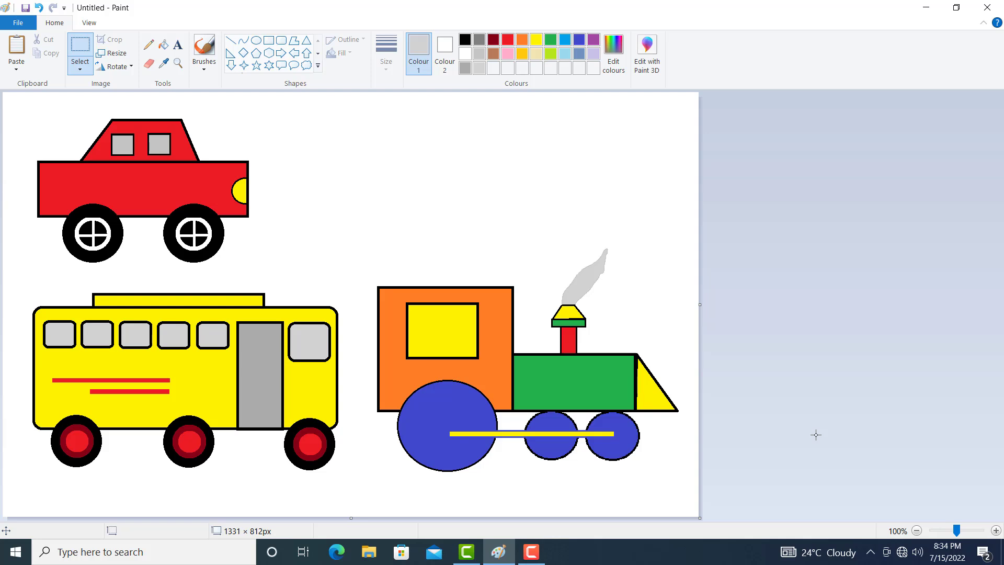